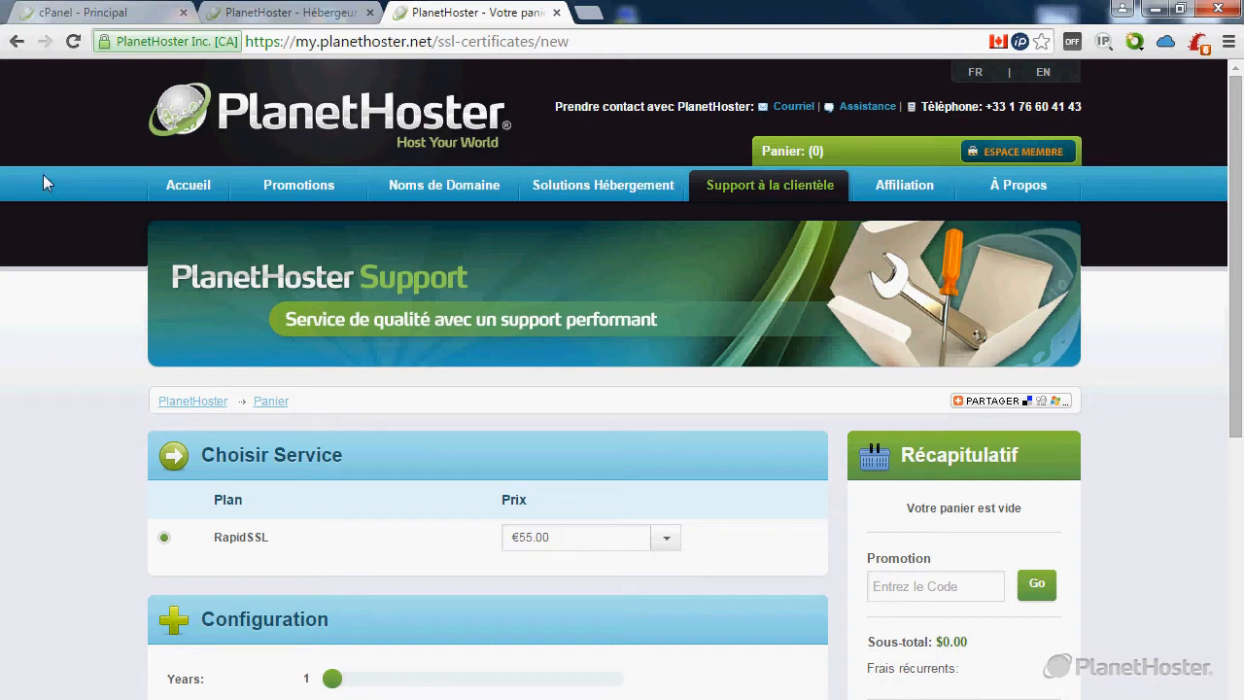
Highlight part of the page address, then scroll down to the order form's domain field.
double_click(297, 41)
left_click_drag(297, 41, 601, 41)
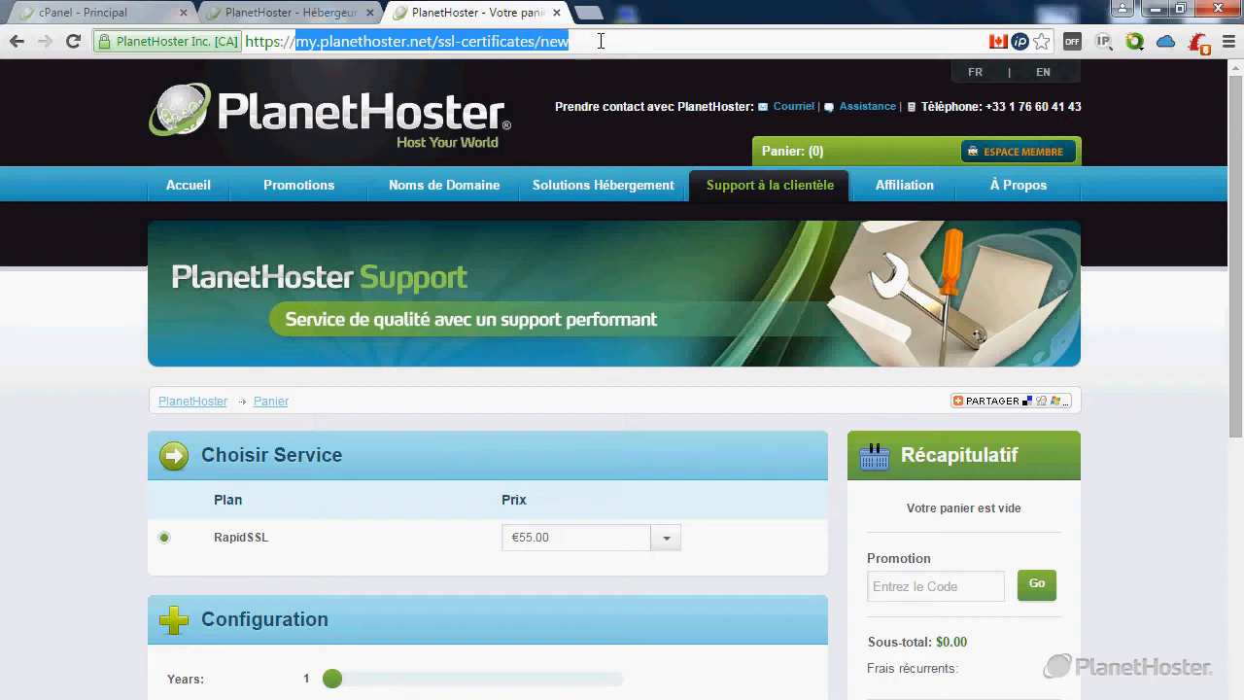
left_click(17, 528)
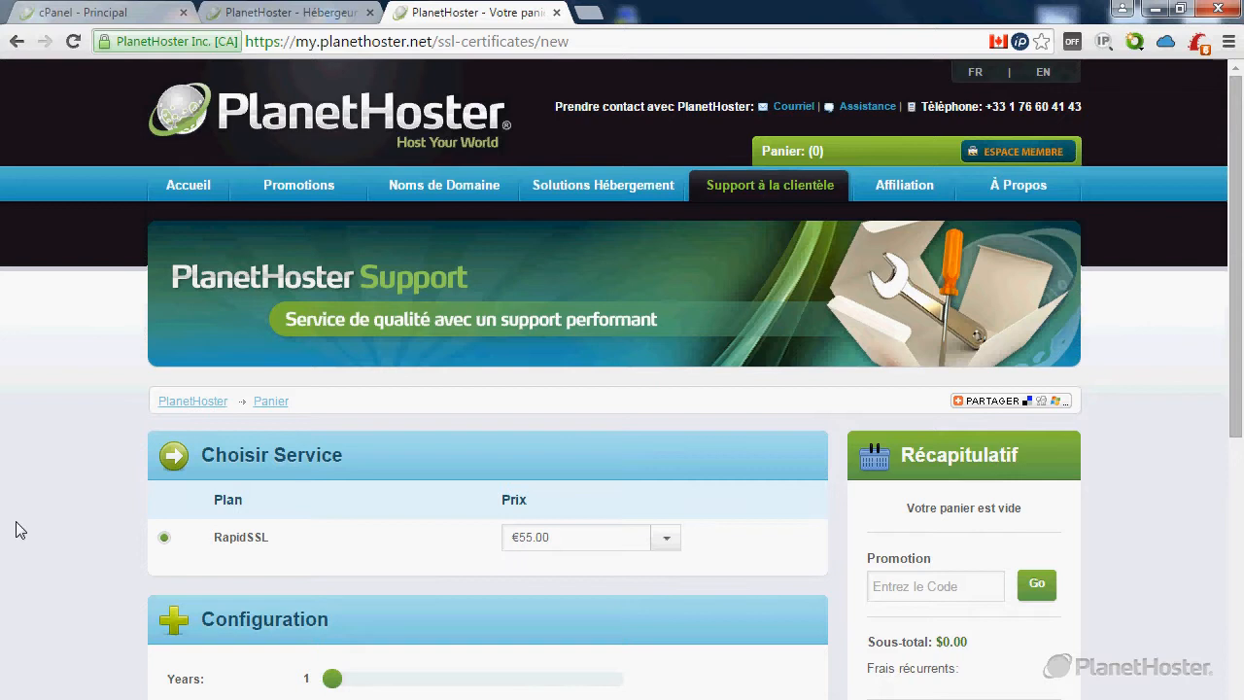
scroll(19, 530, "down", 2)
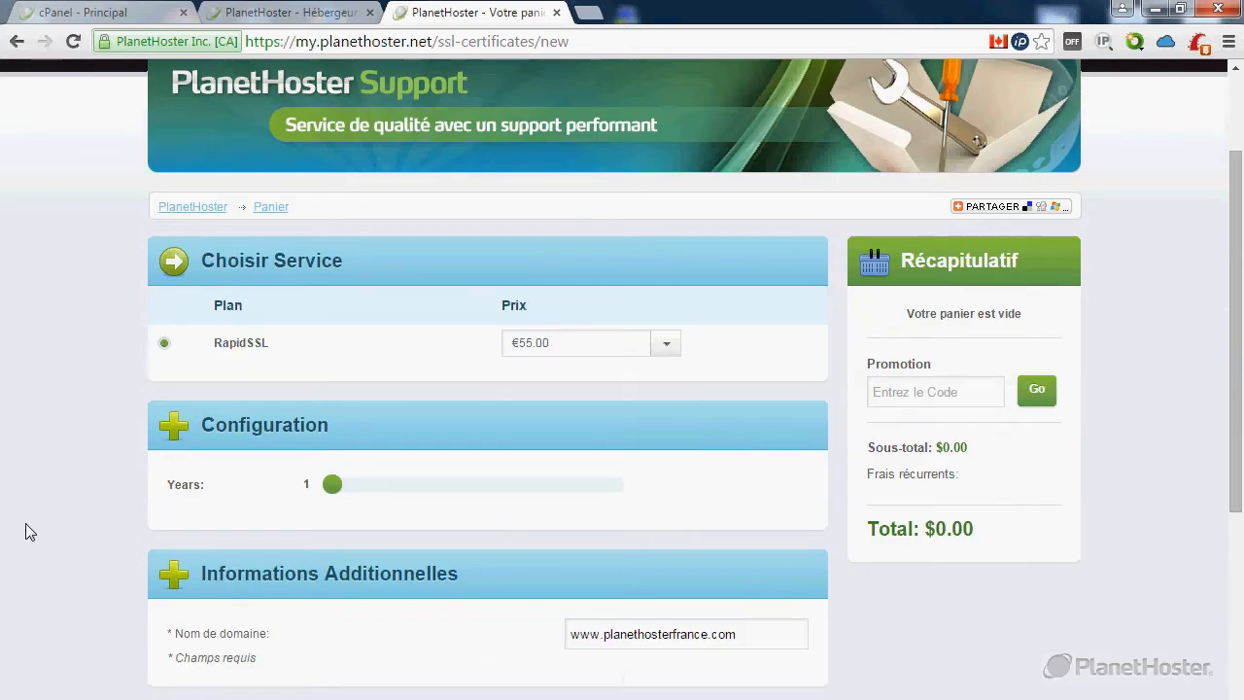
scroll(70, 508, "down", 2)
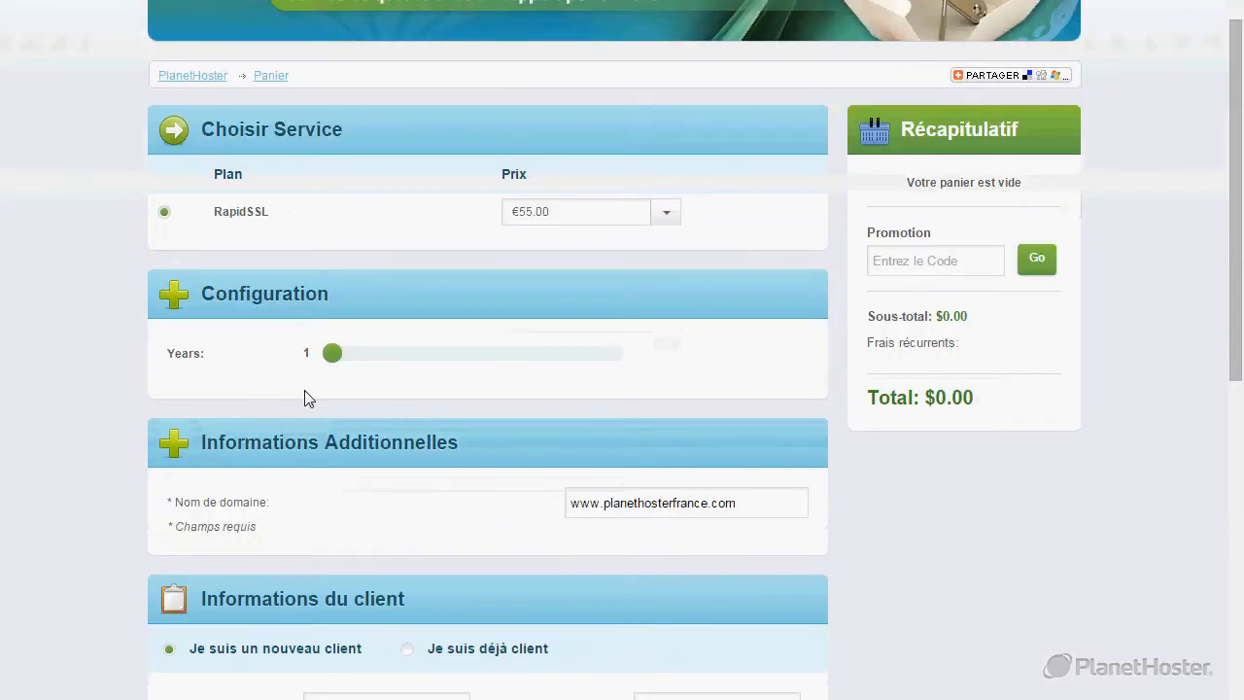
mouse_move(333, 356)
left_mouse_down()
mouse_move(631, 360)
mouse_move(338, 370)
left_mouse_up()
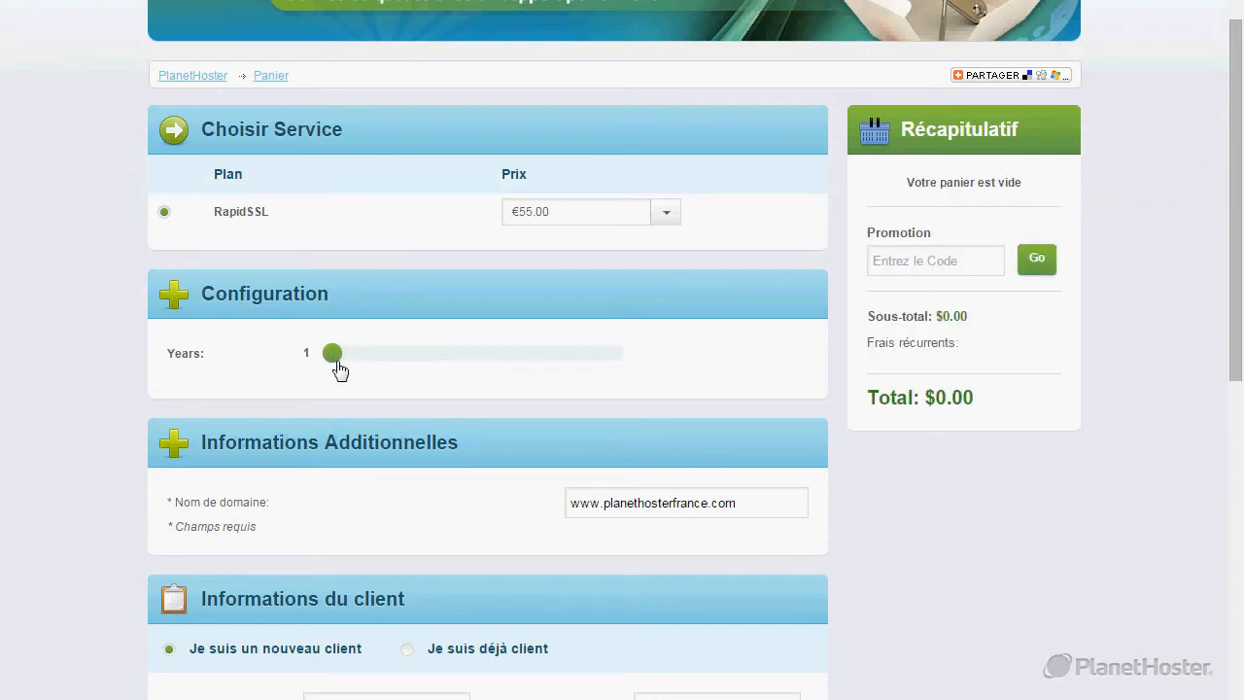
scroll(338, 370, "down", 2)
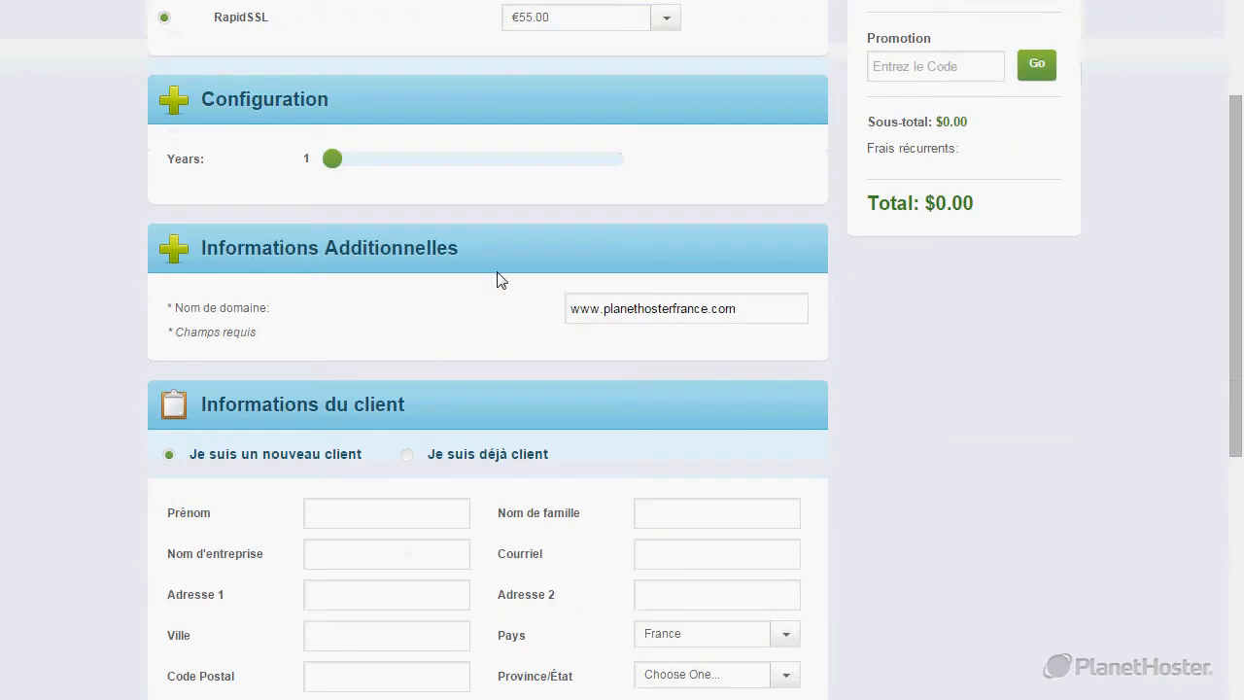
left_click(751, 307)
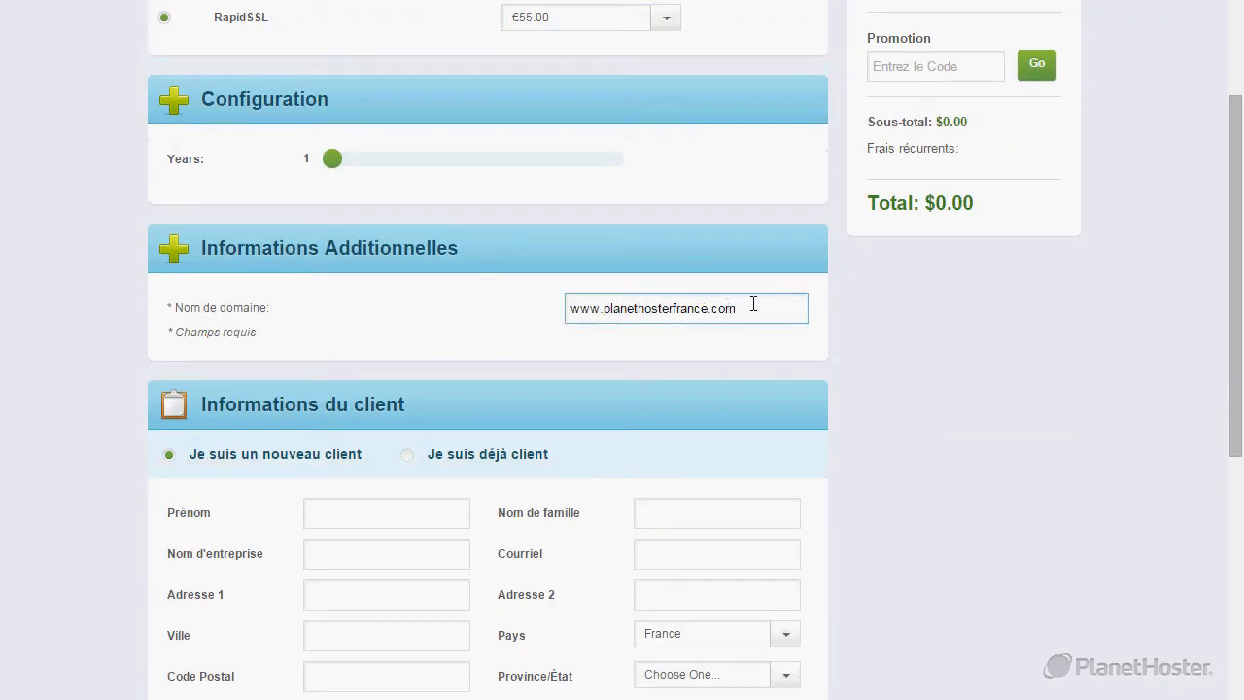
left_click_drag(749, 309, 609, 313)
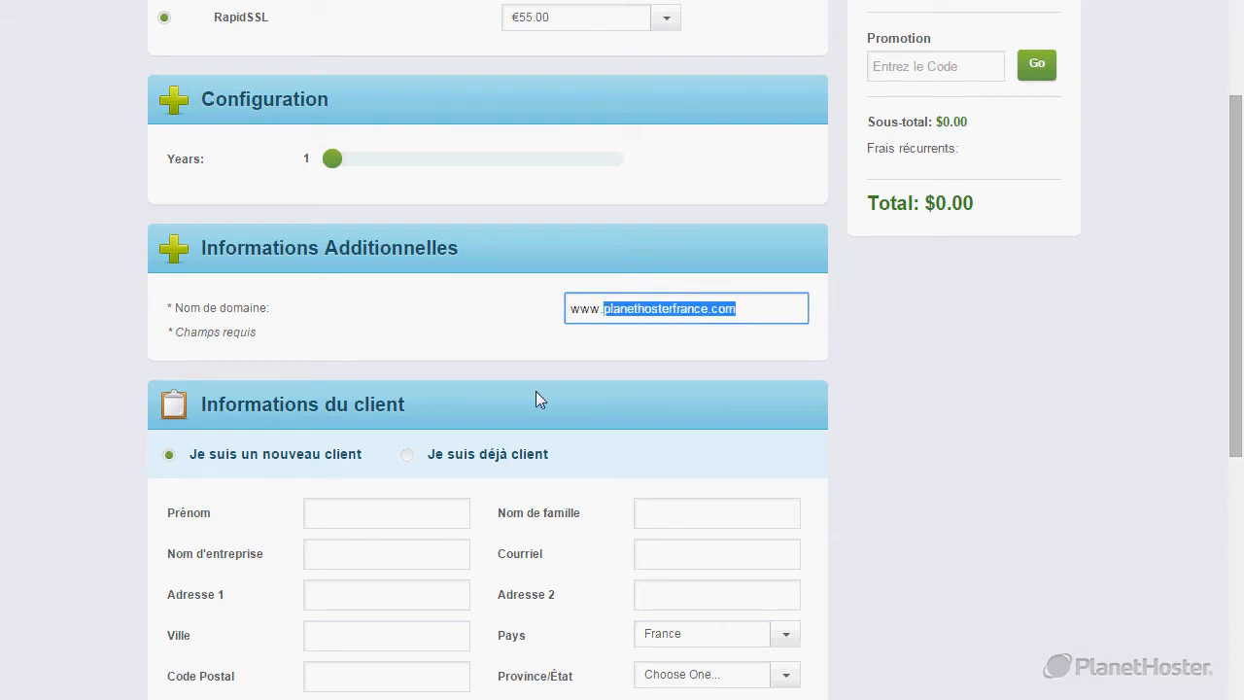
left_click(784, 309)
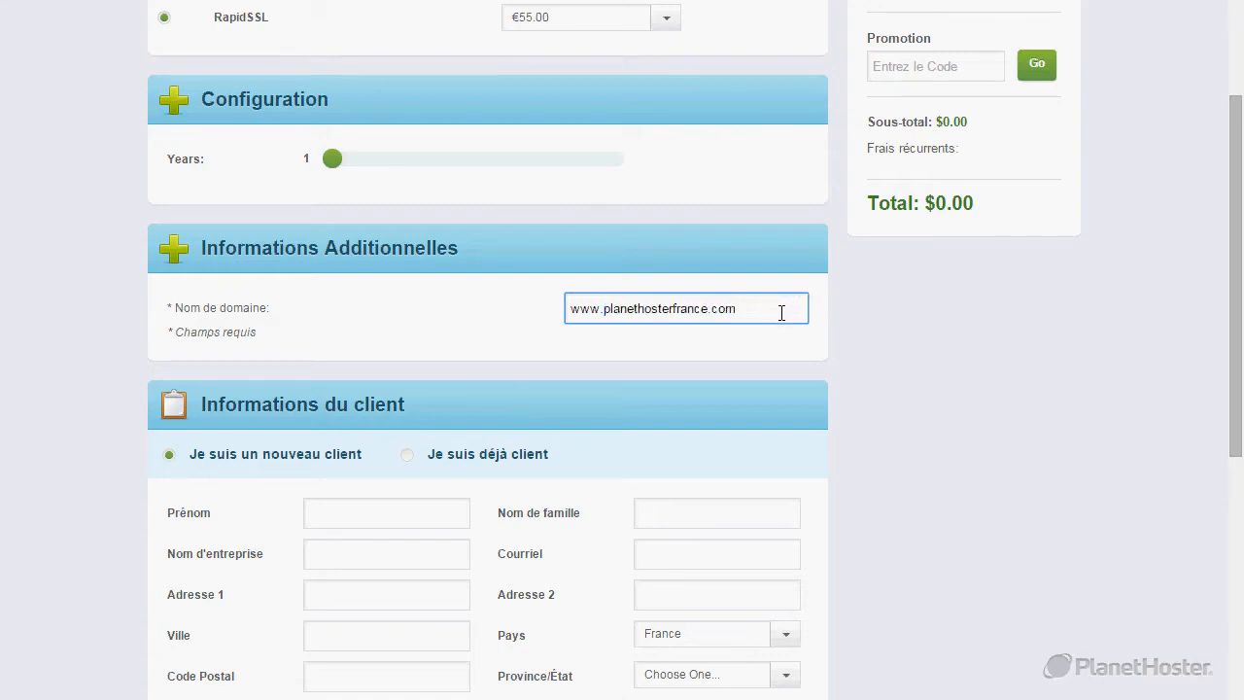
left_click_drag(755, 312, 607, 316)
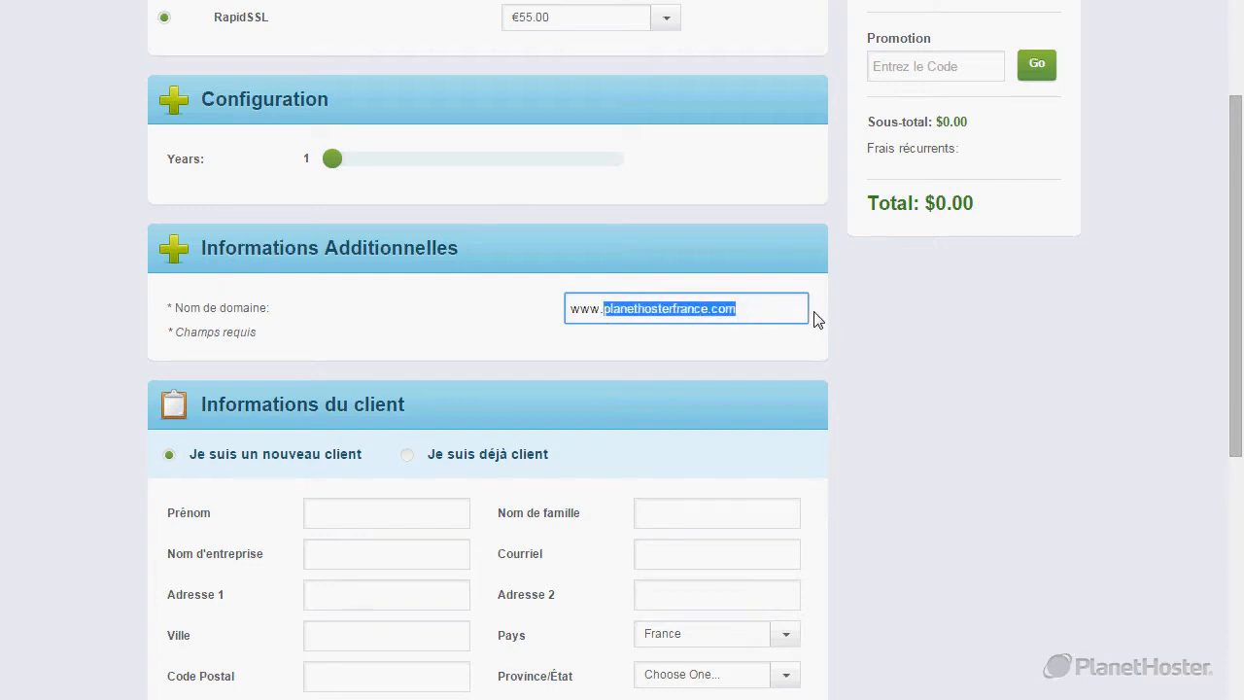
left_click(765, 316)
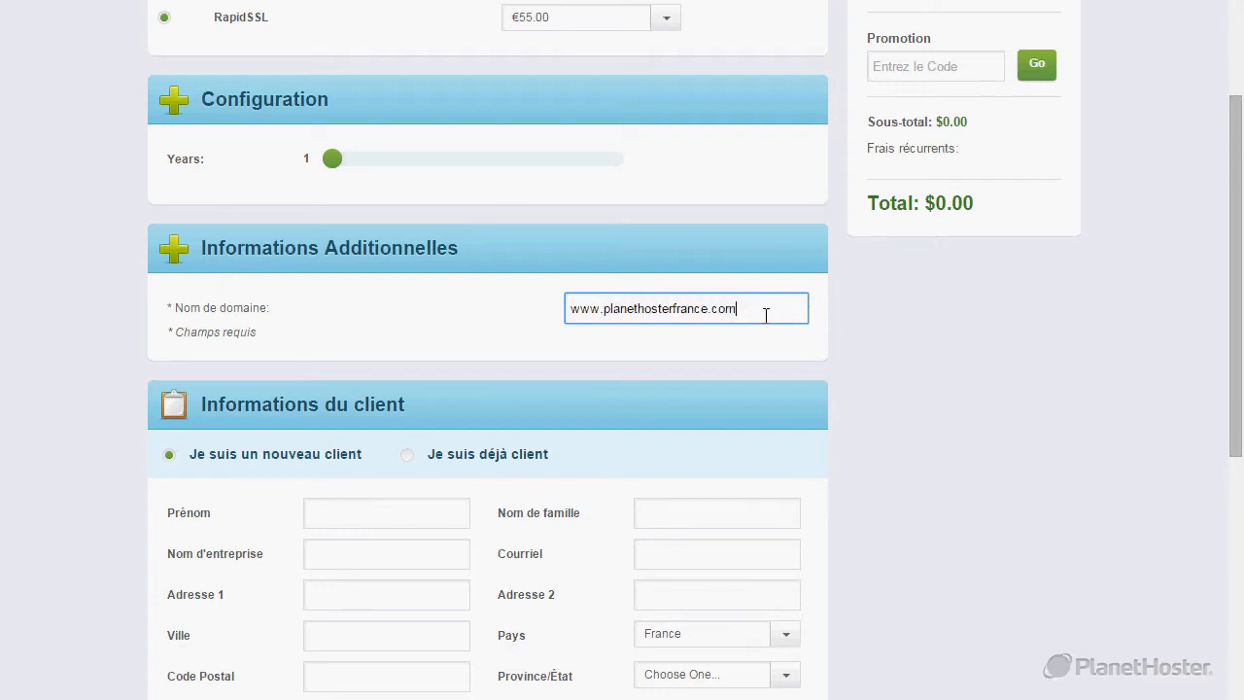
left_click_drag(603, 309, 558, 312)
double_click(586, 313)
key("BackSpace")
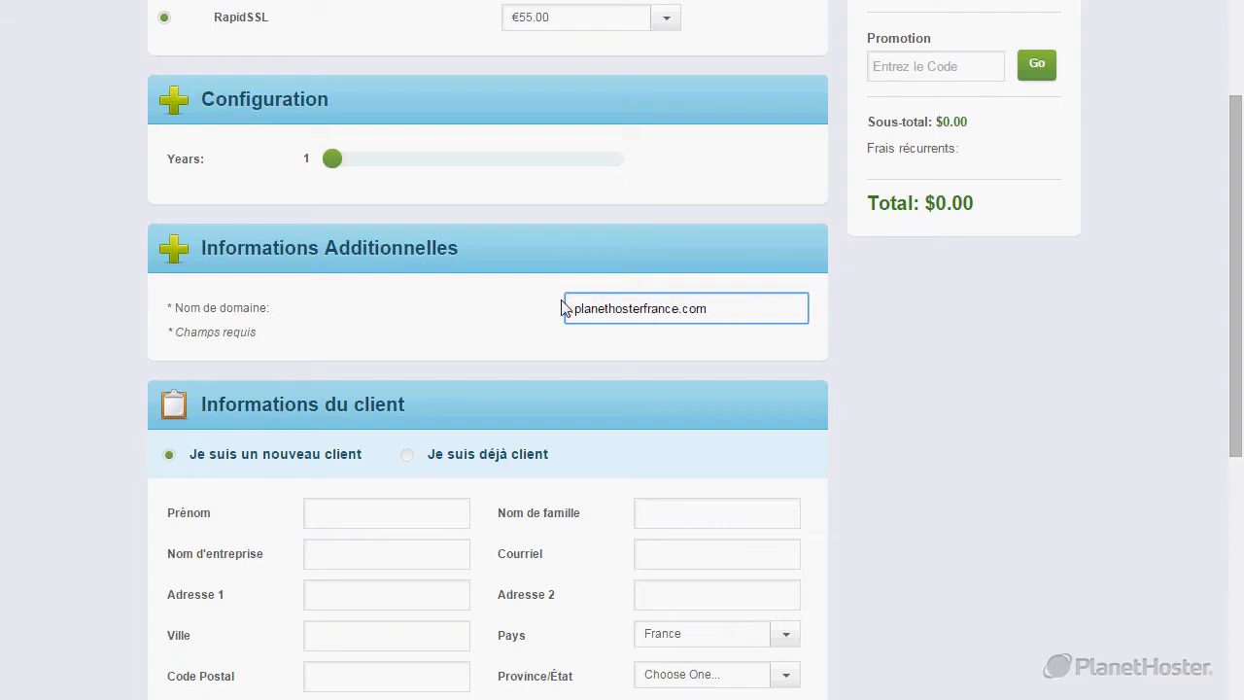
key("BackSpace")
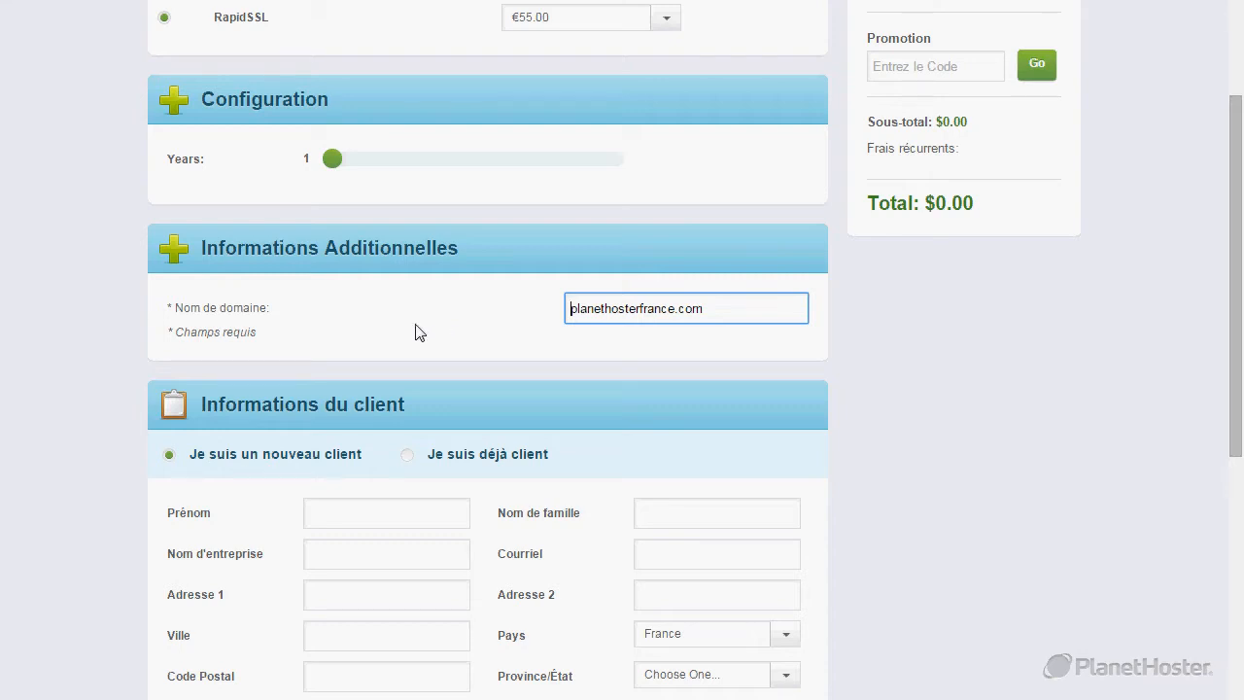
type("blog.")
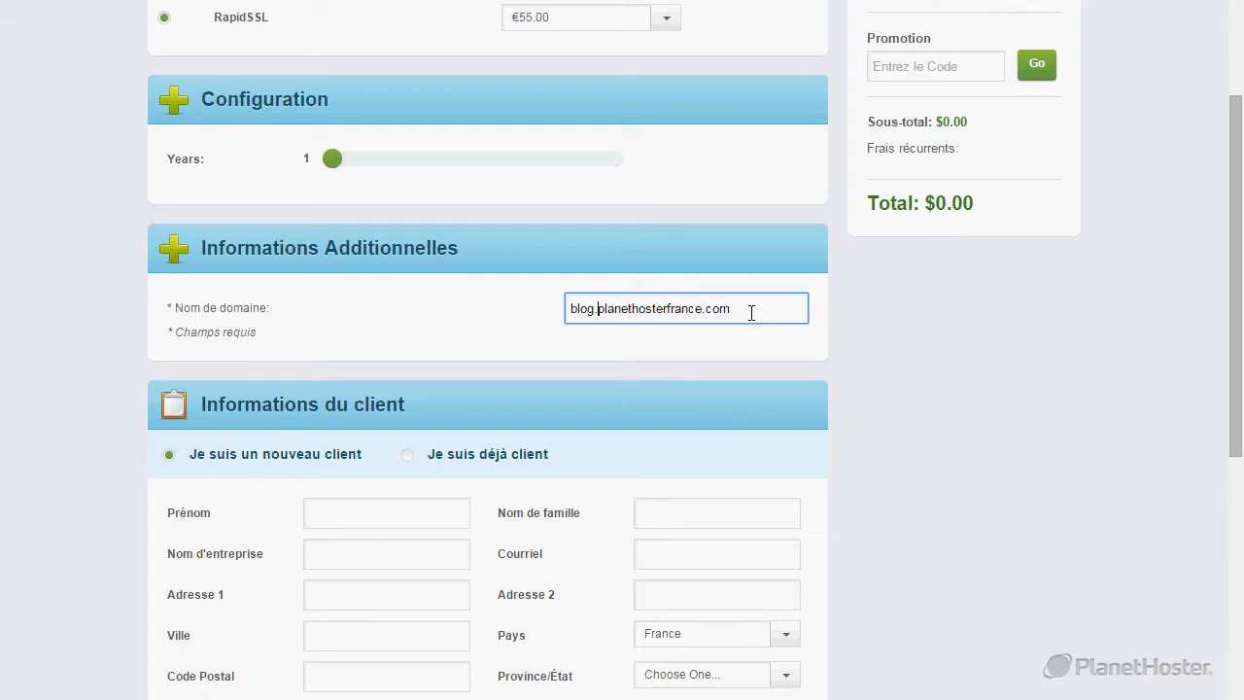
left_click_drag(750, 312, 567, 311)
left_click(476, 328)
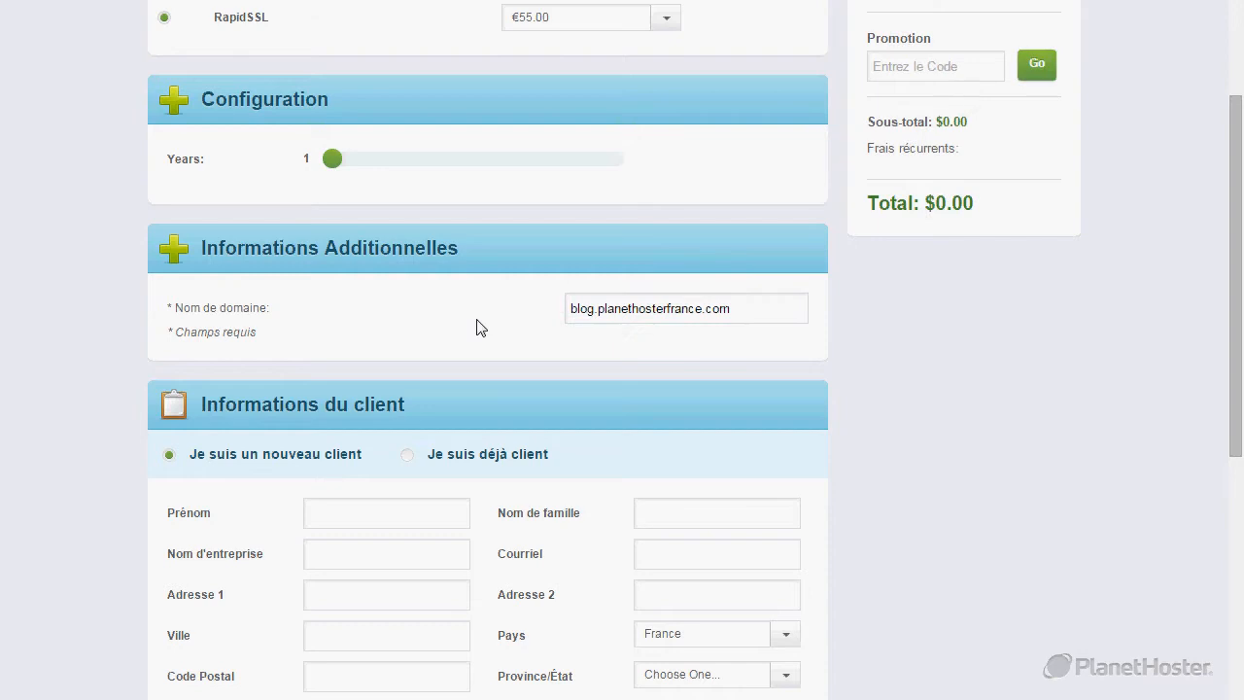
Choose 'Je suis déjà client', accept the terms of use, and return to the cPanel tab.
scroll(476, 328, "down", 2)
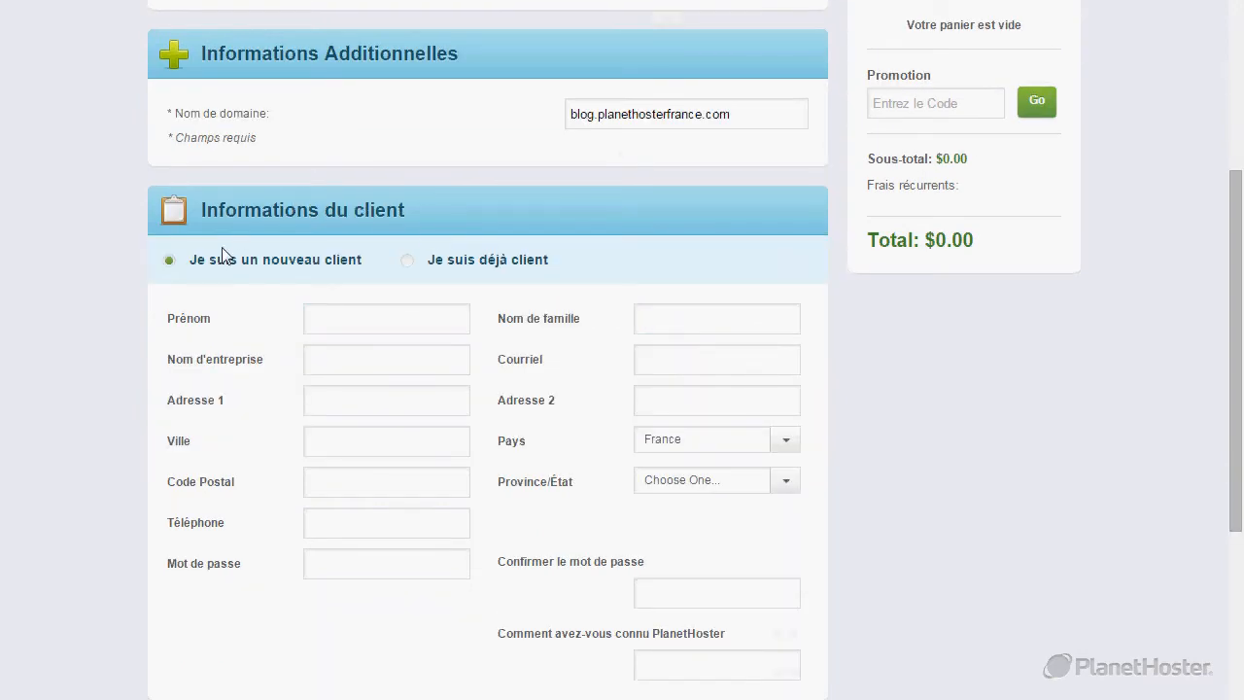
left_click(409, 263)
left_click(385, 317)
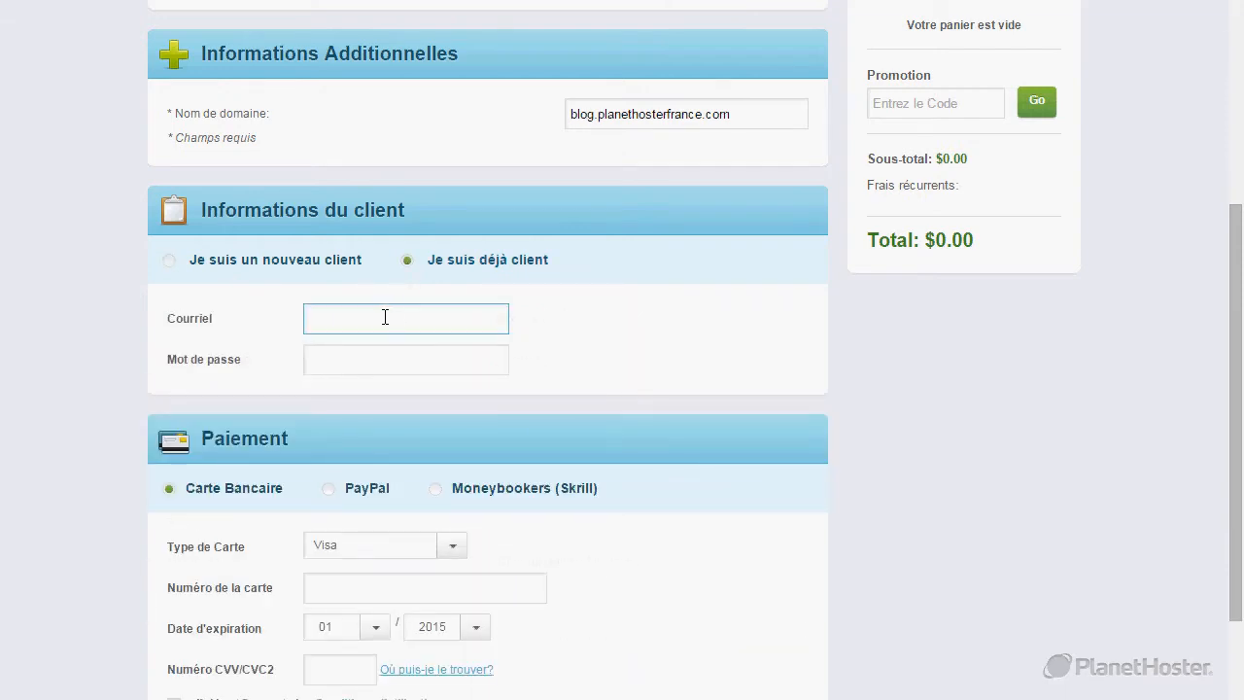
scroll(385, 317, "down", 2)
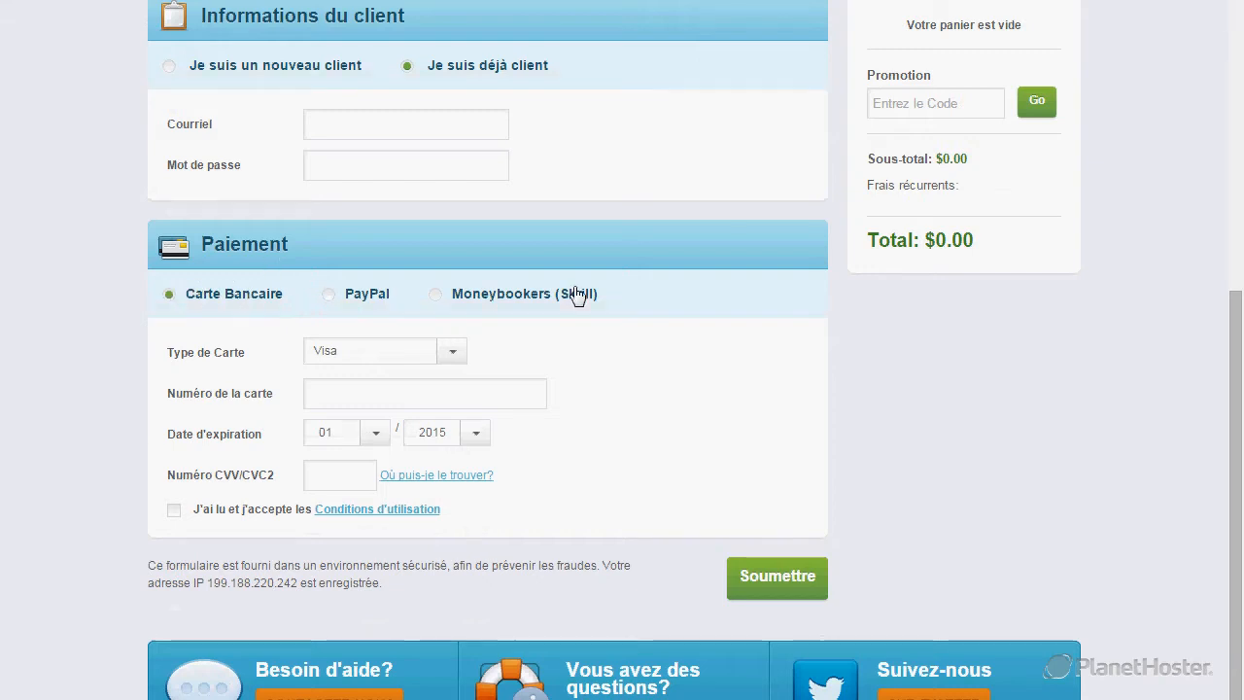
left_click(174, 515)
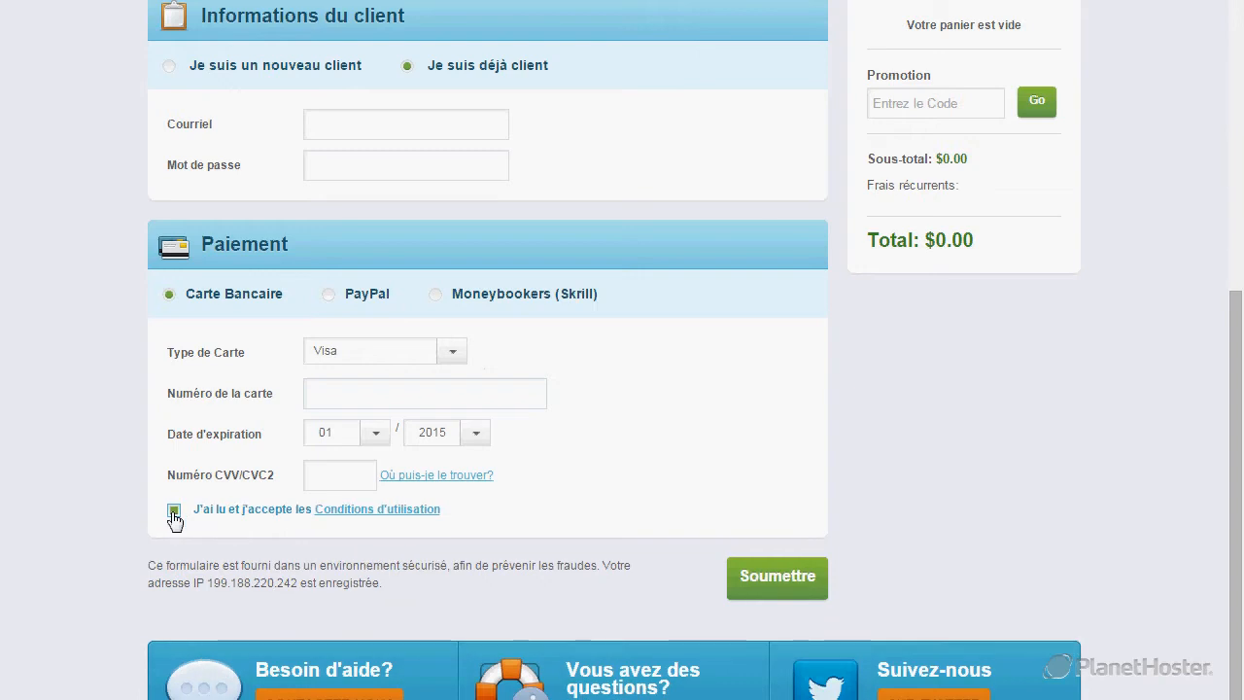
scroll(739, 457, "down", 2)
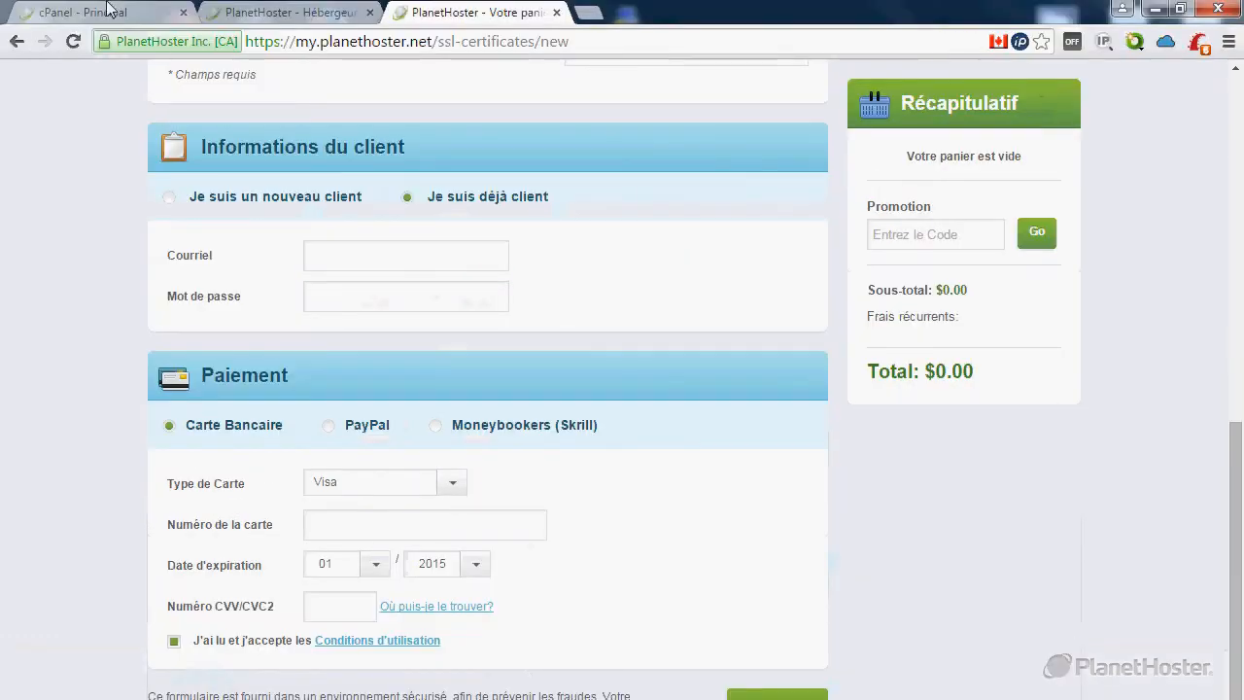
left_click(110, 12)
Scroll to the top of cPanel and open the E-mail accounts page with its add-account form.
scroll(32, 272, "up", 5)
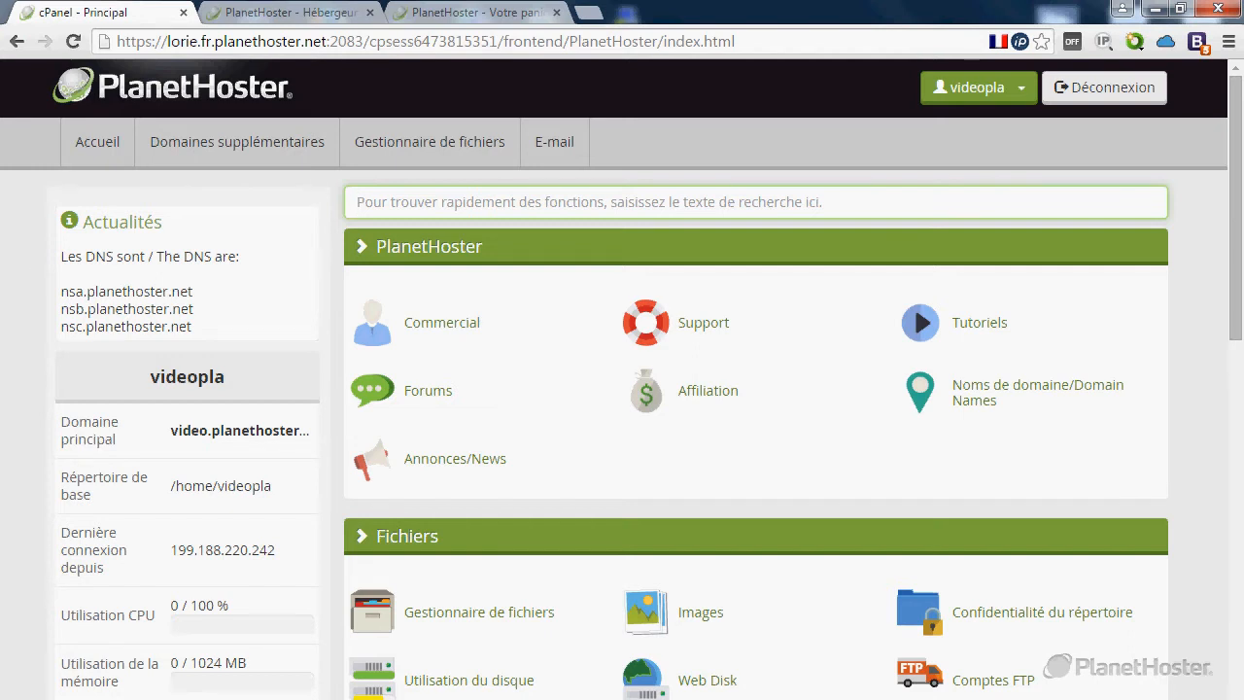
left_click(569, 148)
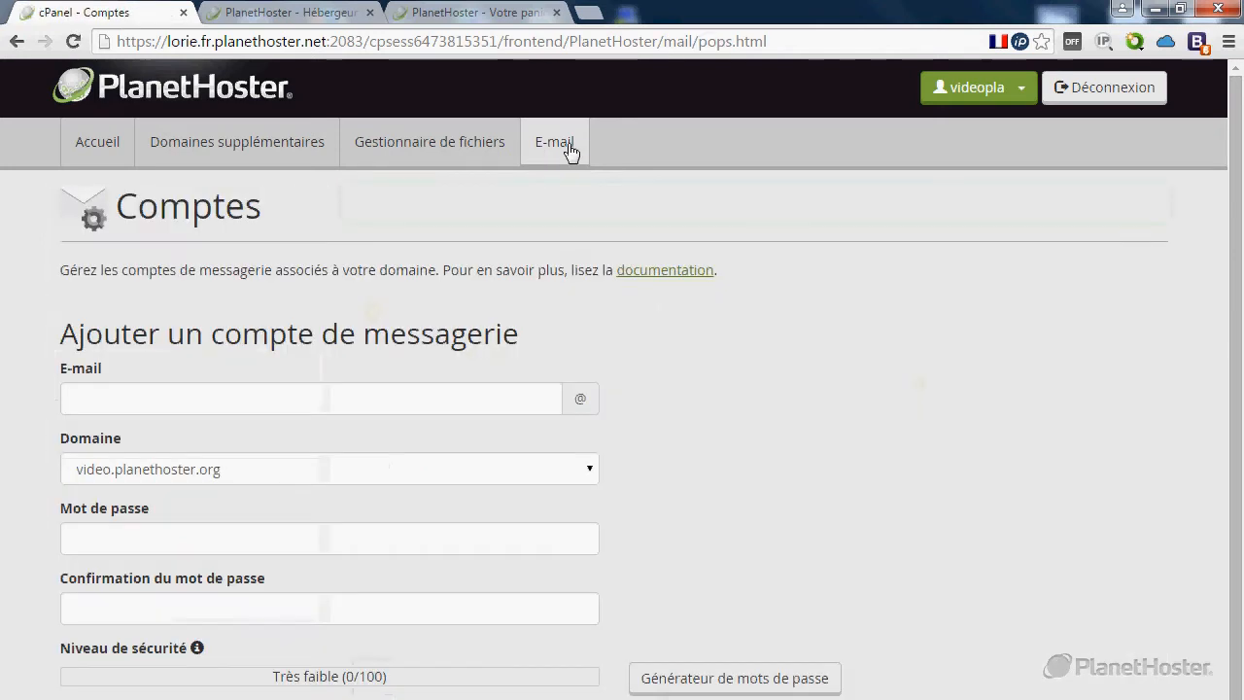
Create the hostmaster mailbox on planethosterfrance.com using a generated strong password.
left_click(80, 399)
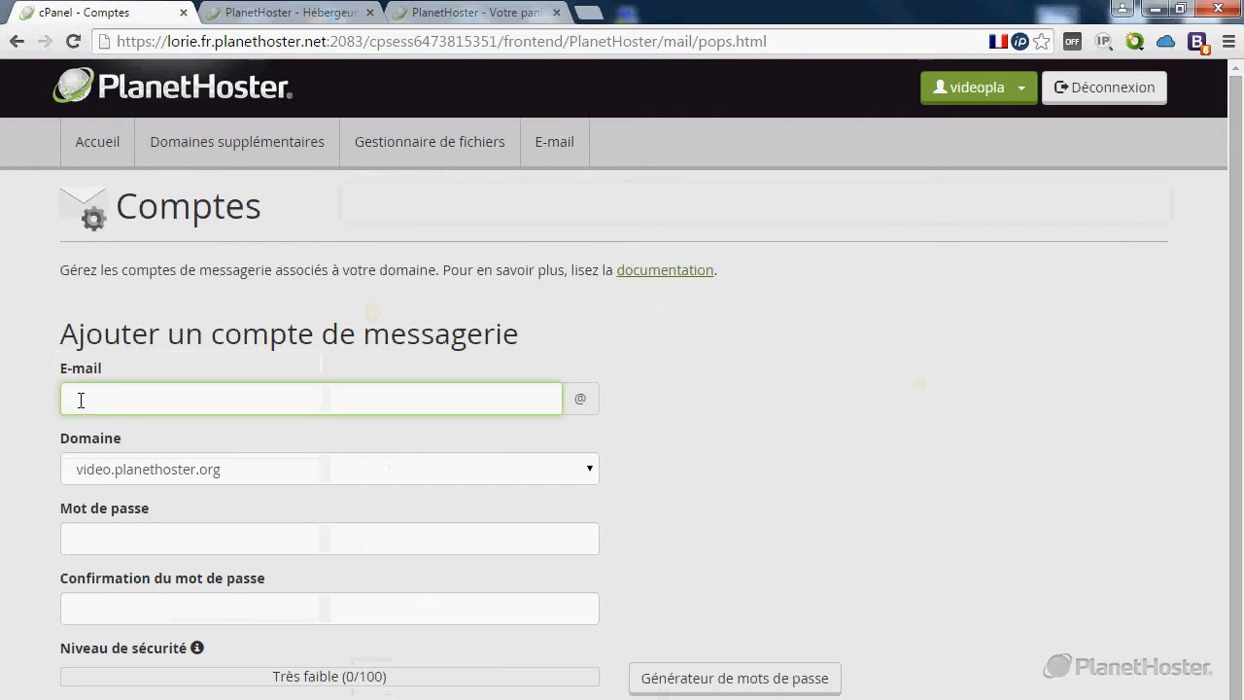
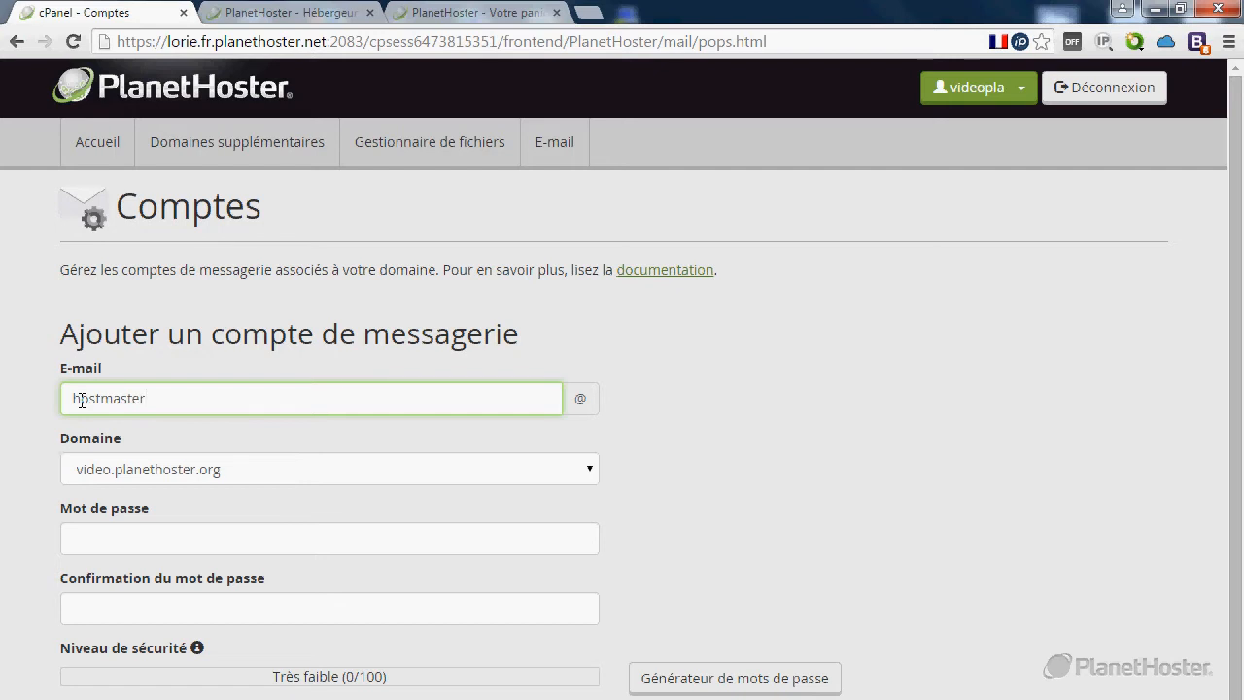
left_click(273, 476)
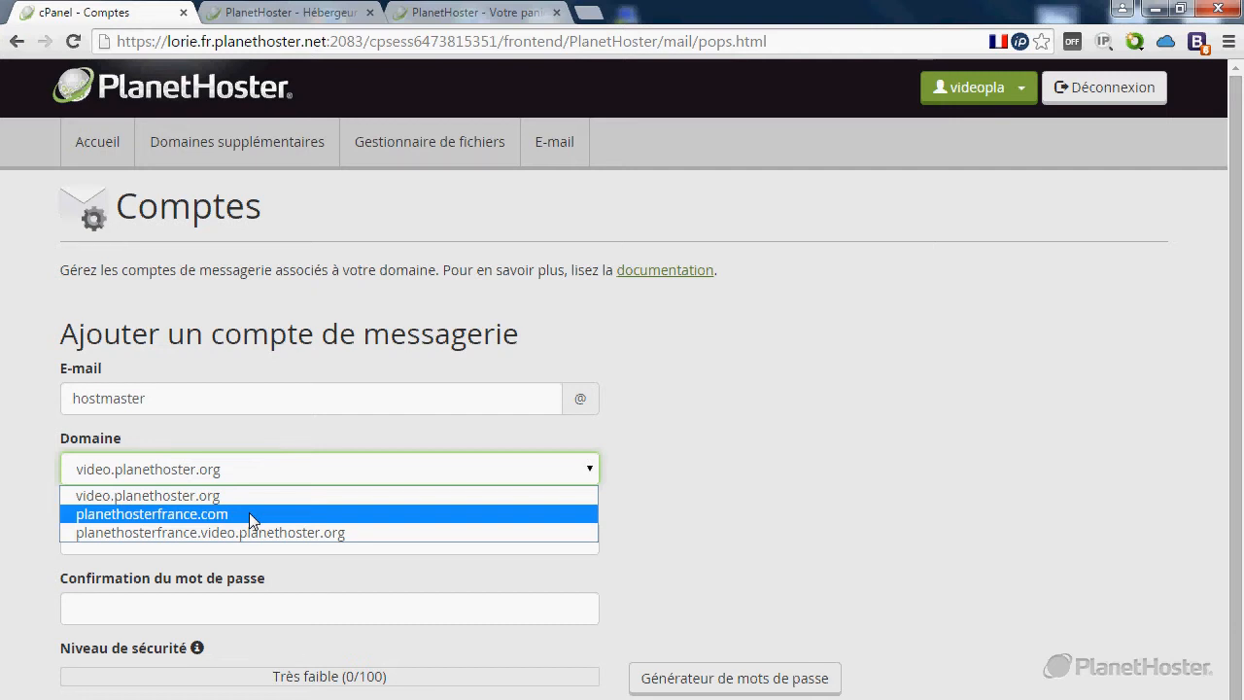
left_click(249, 512)
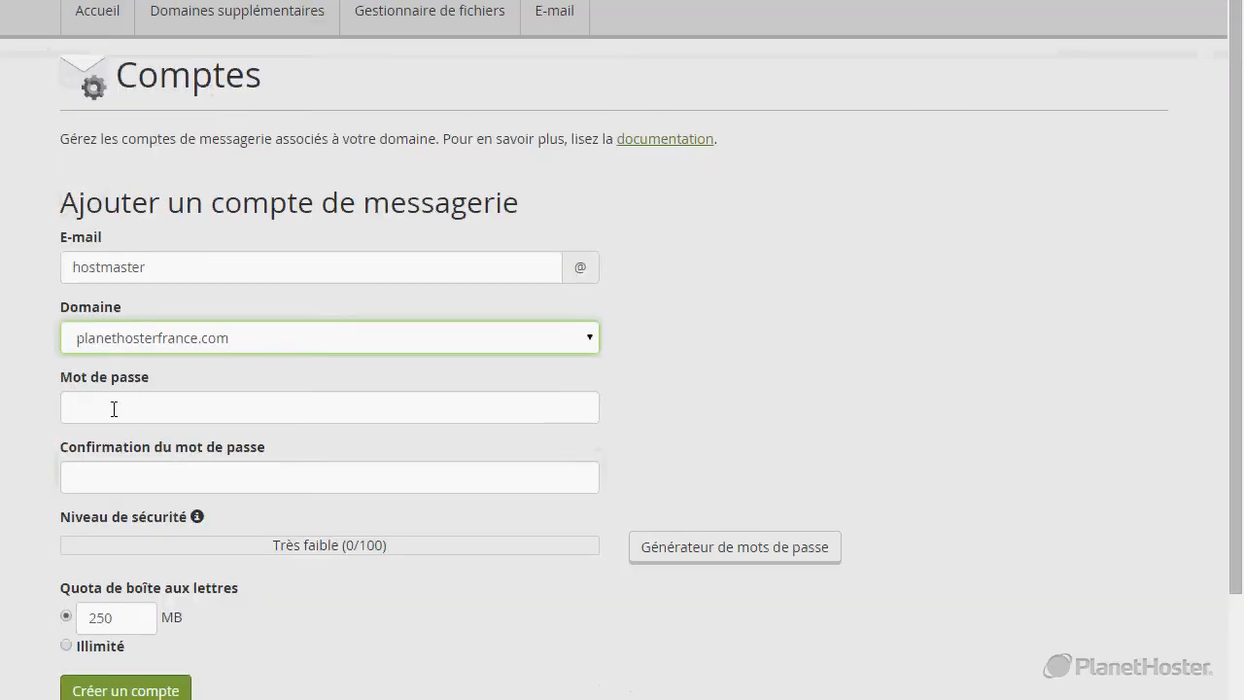
left_click(114, 408)
left_click(684, 546)
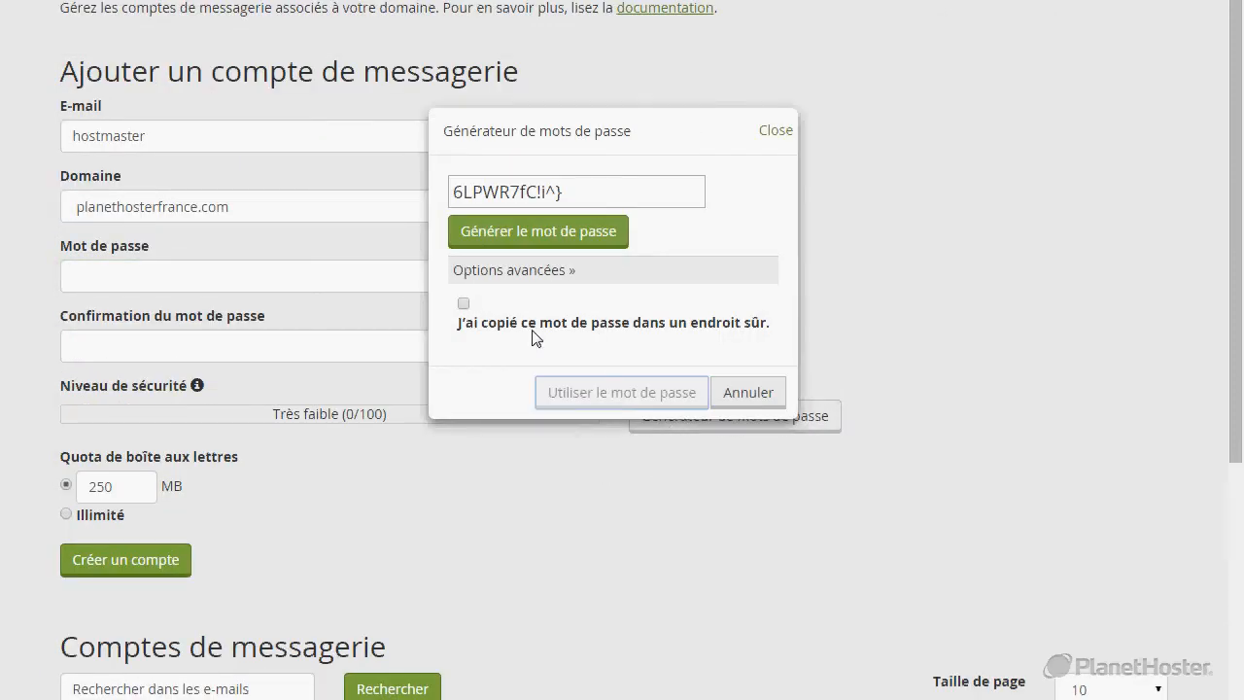
left_click(464, 303)
left_click(623, 398)
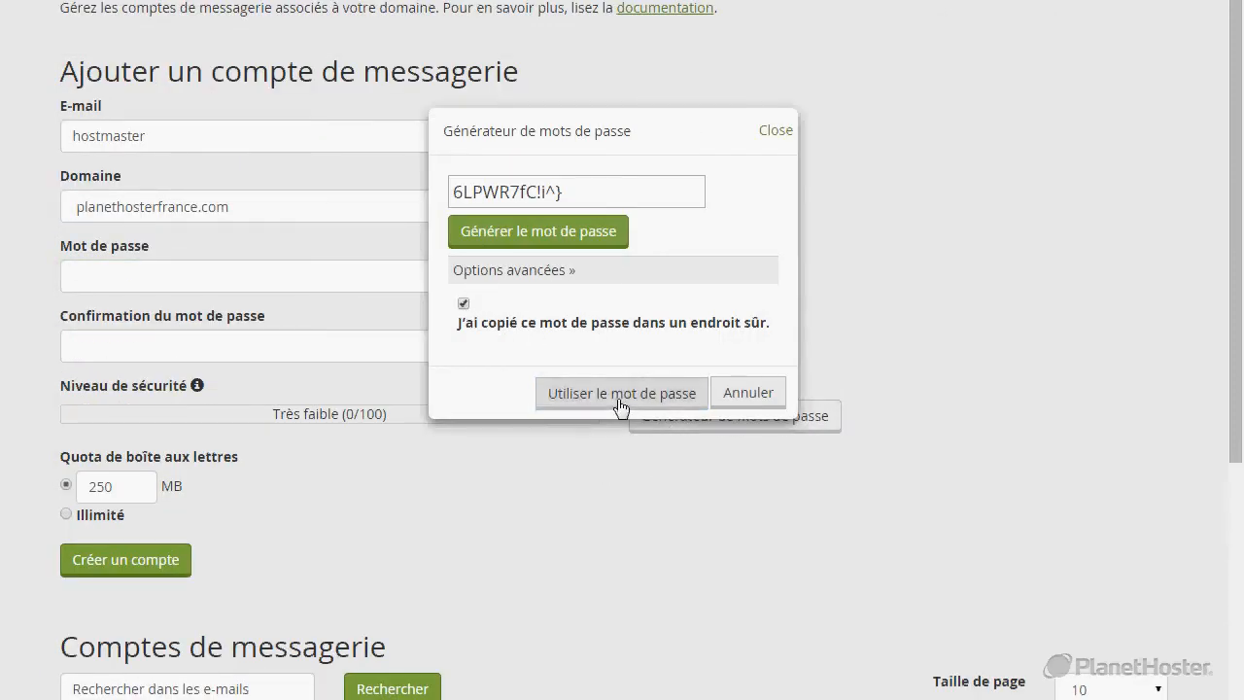
left_click(151, 568)
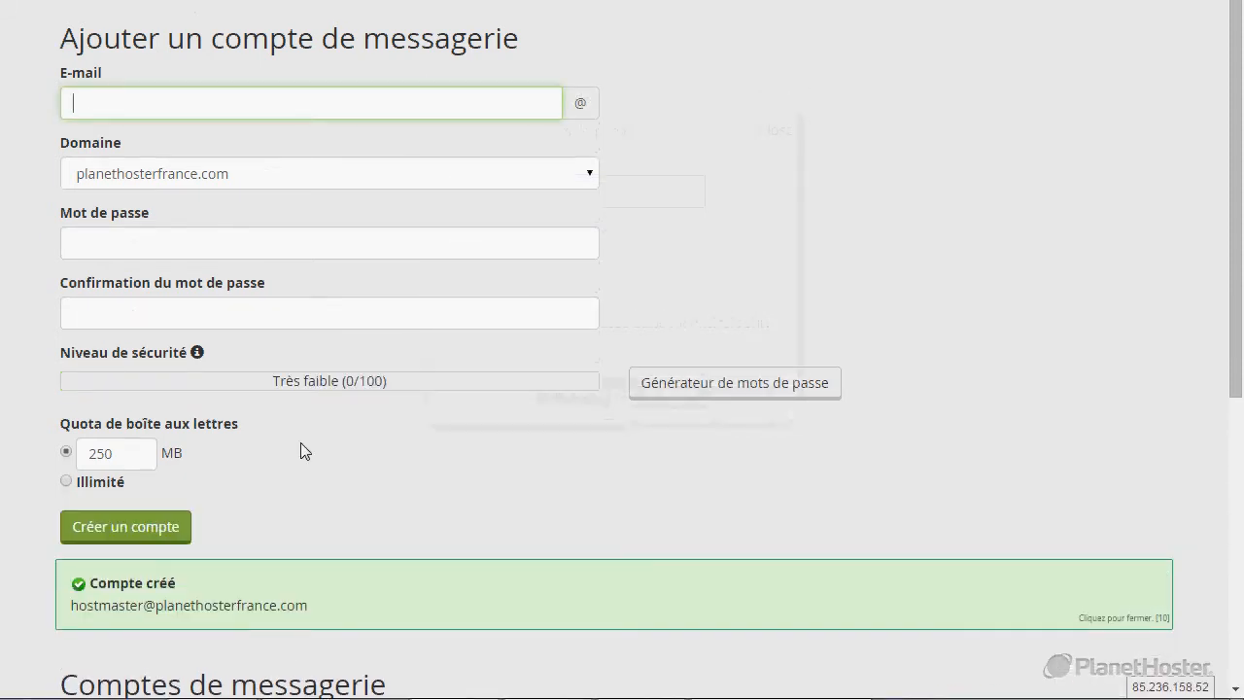
Open webmail for the new hostmaster mailbox from its Plus actions menu.
scroll(296, 448, "down", 2)
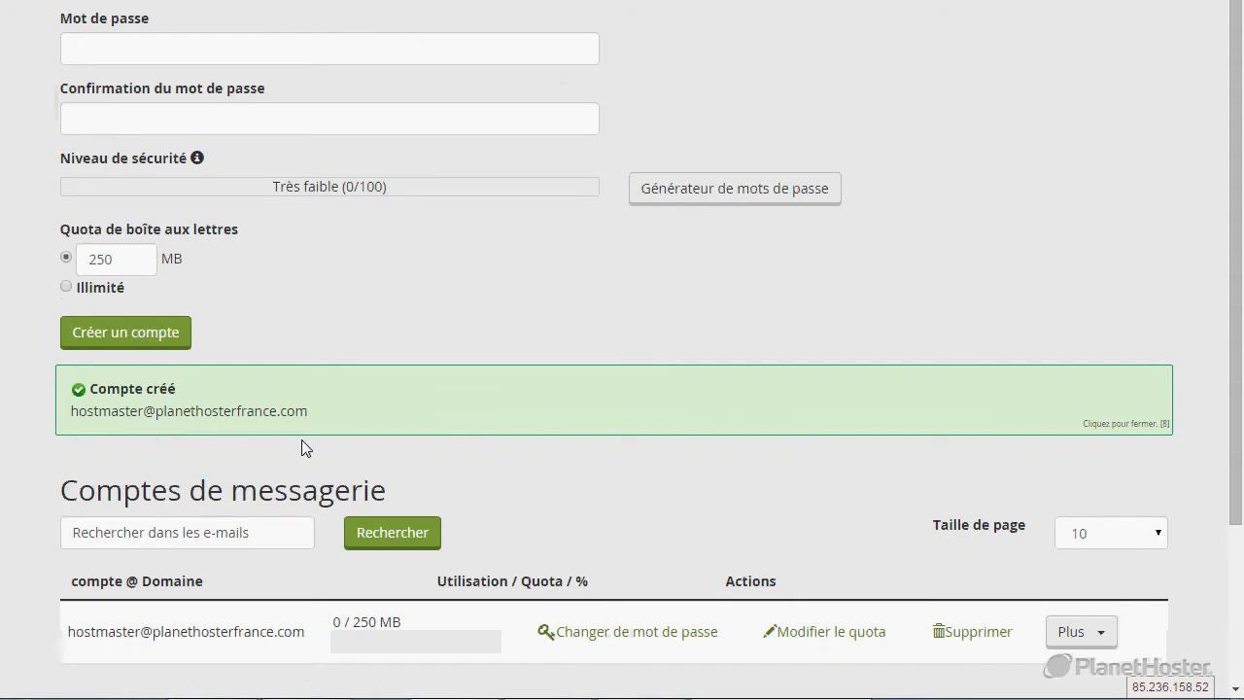
left_click(1096, 632)
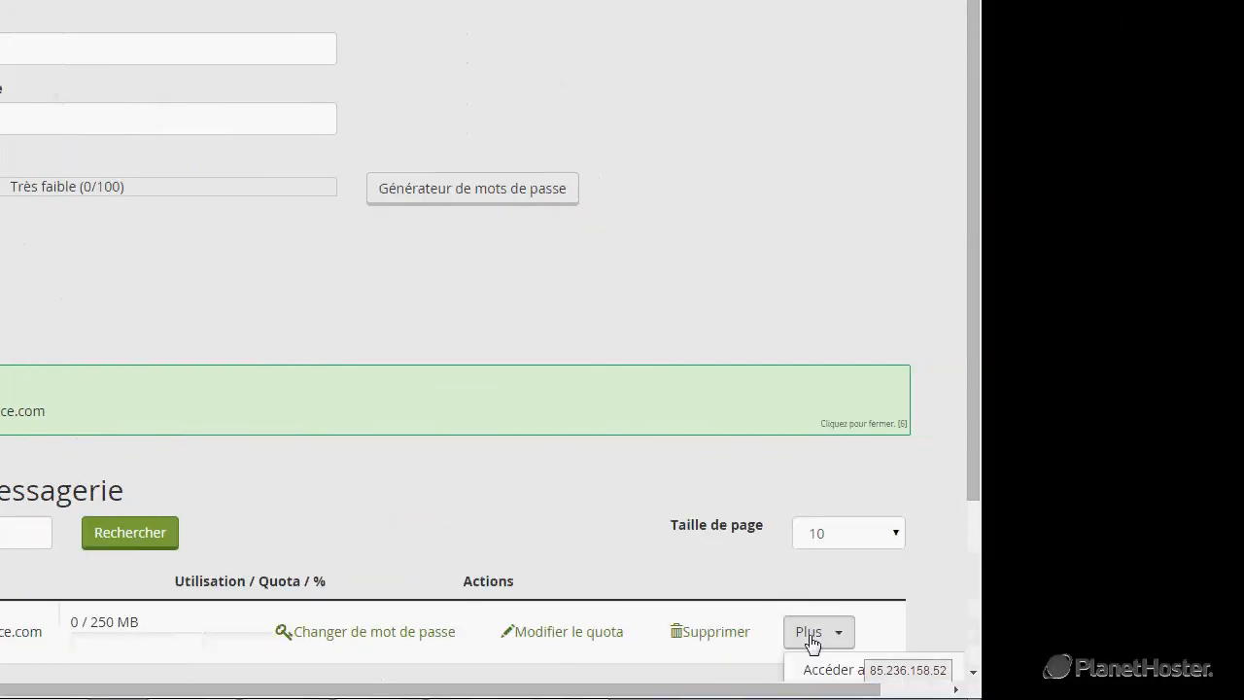
scroll(823, 631, "down", 2)
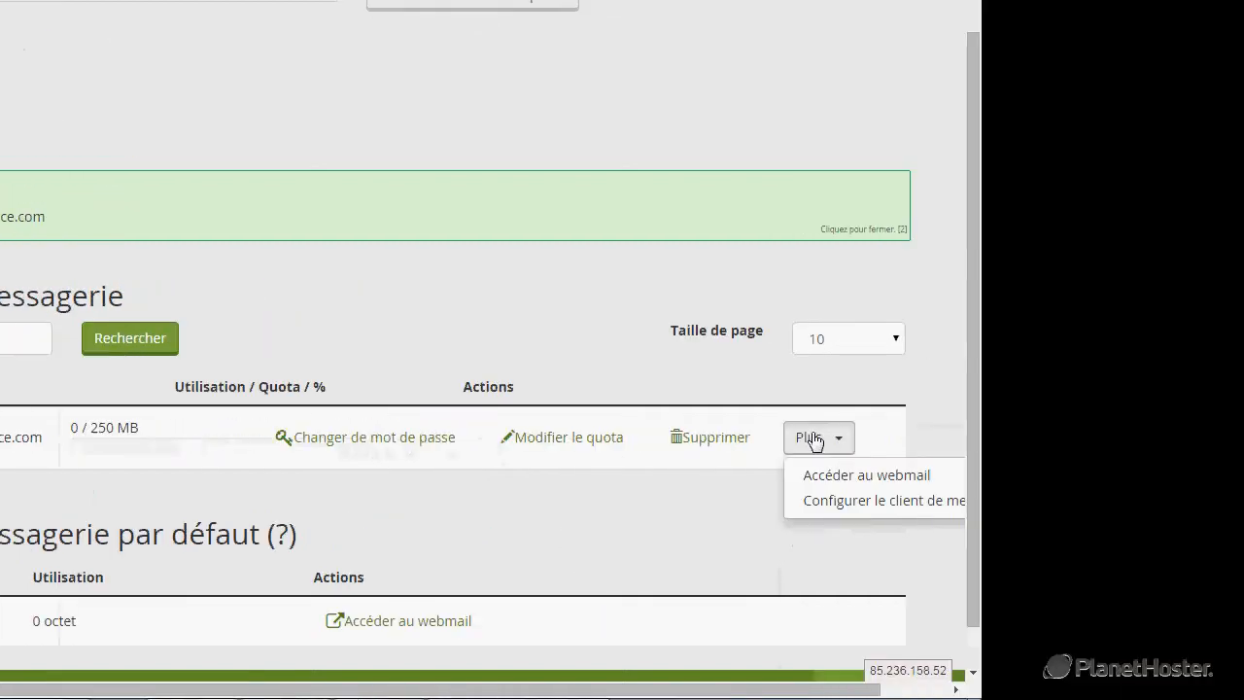
left_click(829, 478)
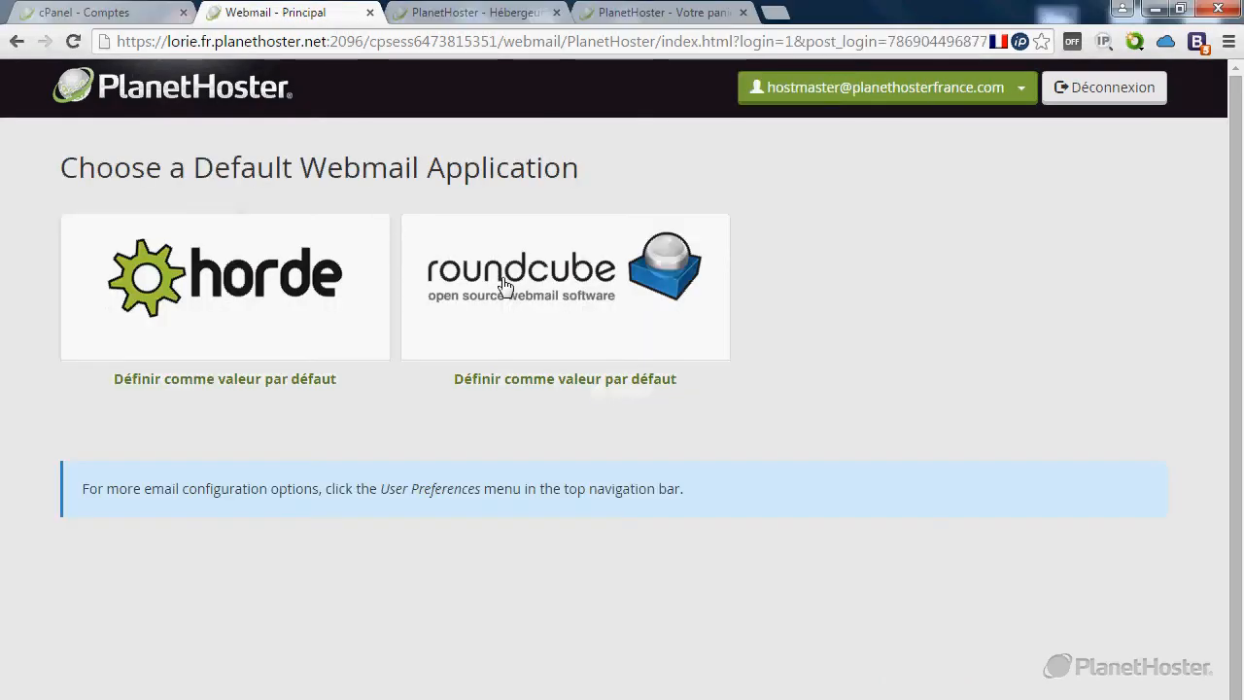
Choose Roundcube to view the empty inbox, then return to the cPanel Comptes tab.
left_click(560, 285)
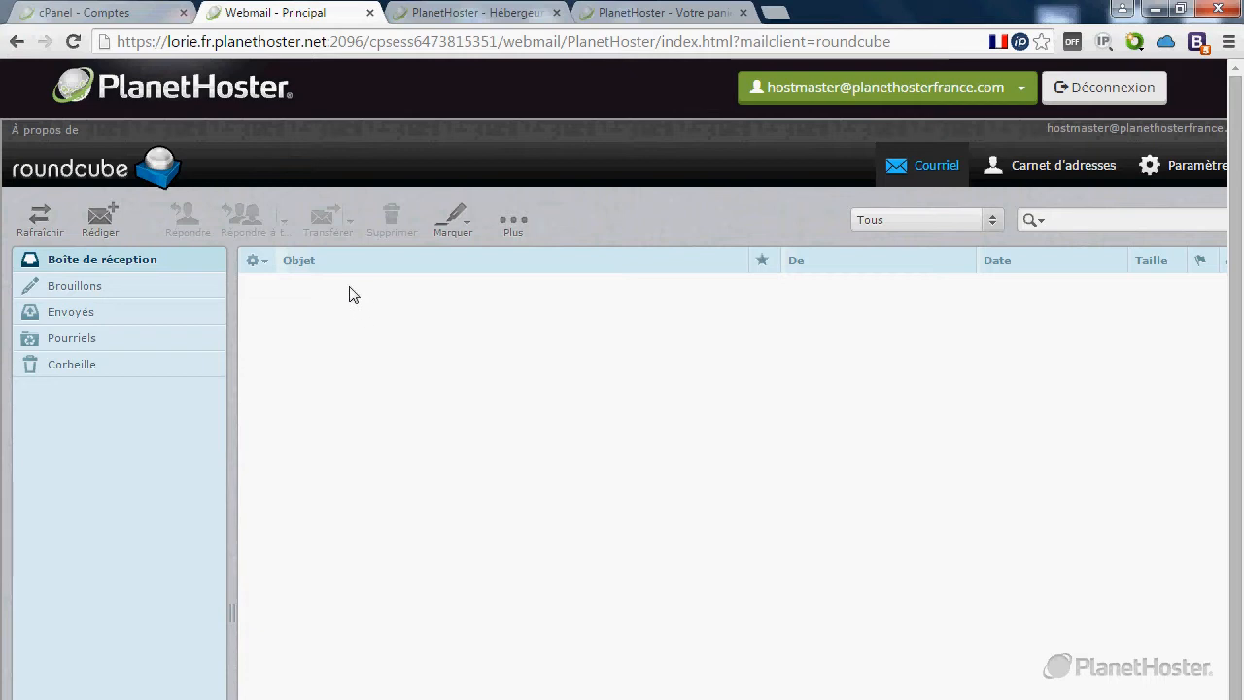
left_click(144, 11)
scroll(292, 279, "up", 4)
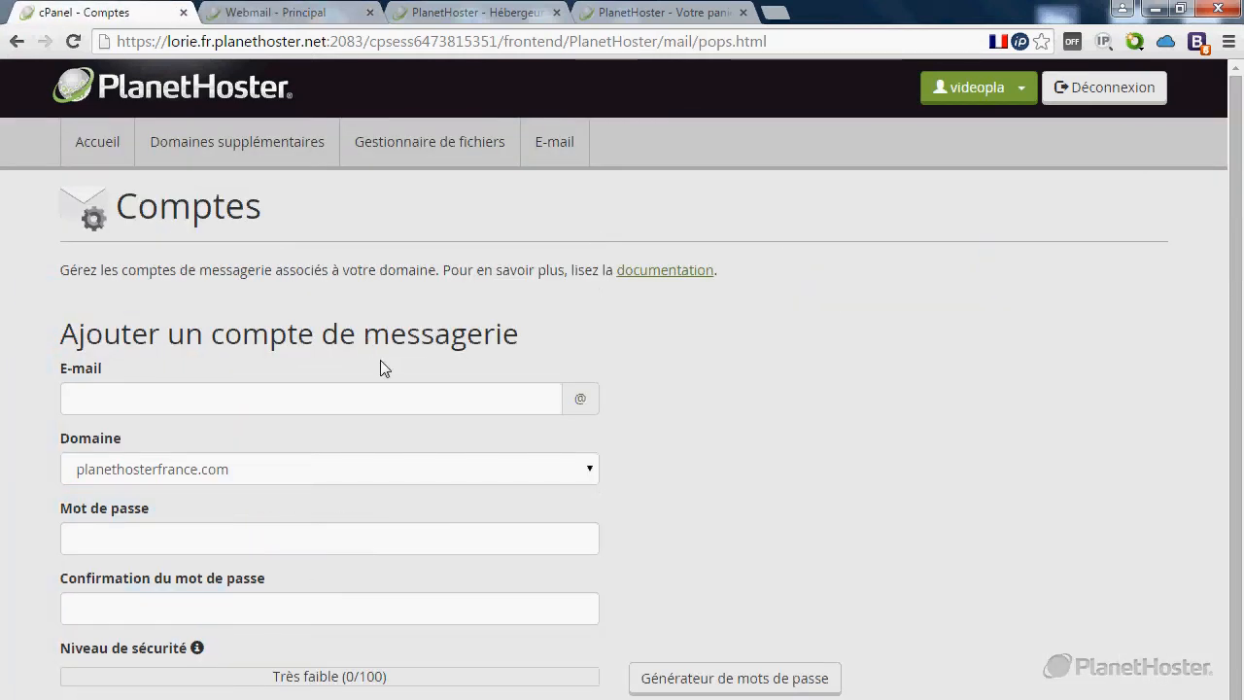
Search the cPanel home page for 'ssl' and open the SSL/TLS manager.
left_click(107, 147)
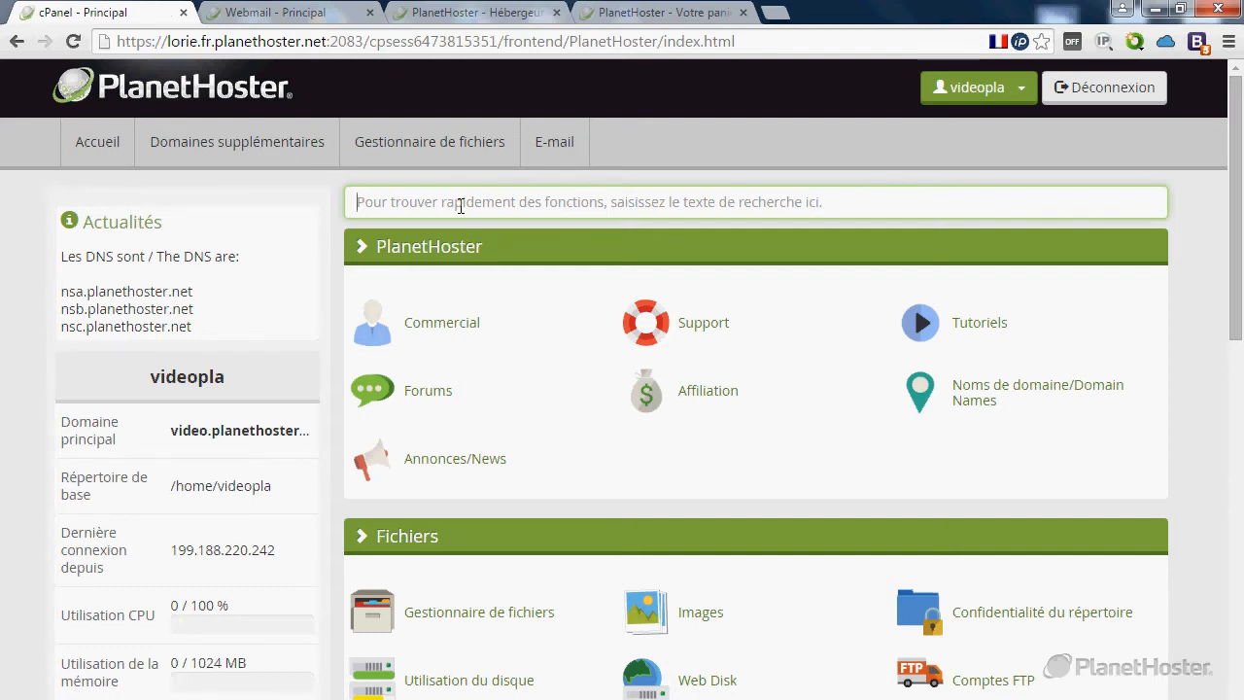
type("ssl")
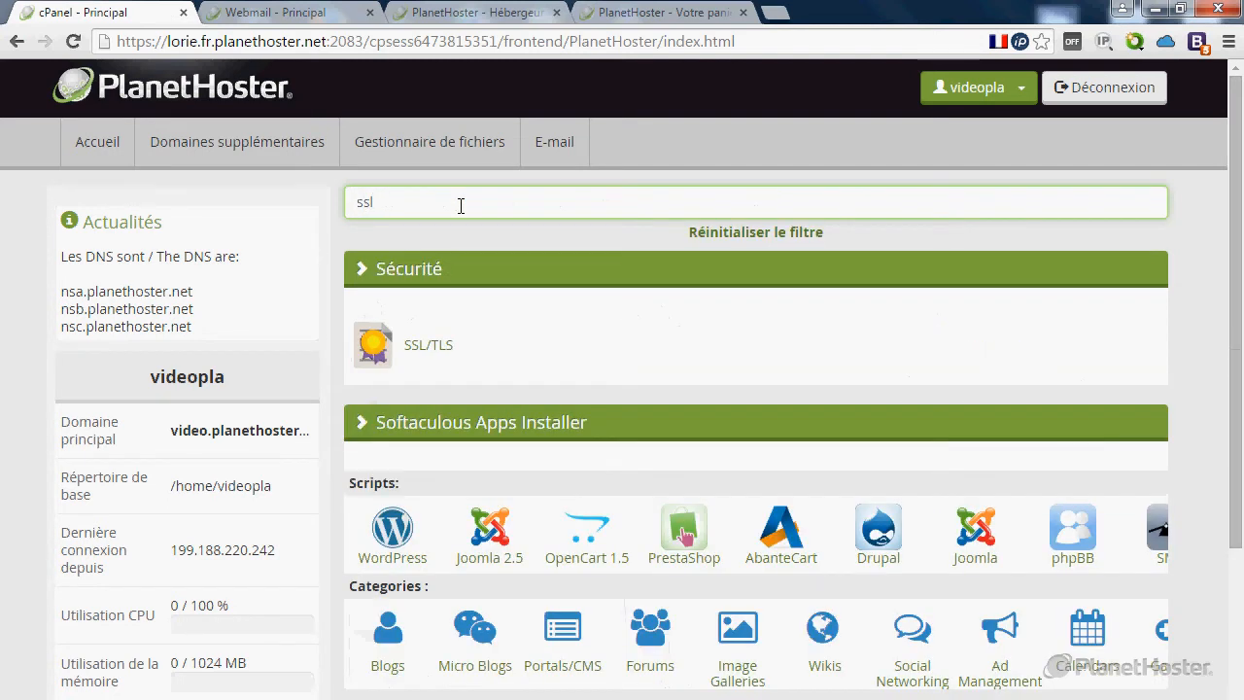
left_click(424, 348)
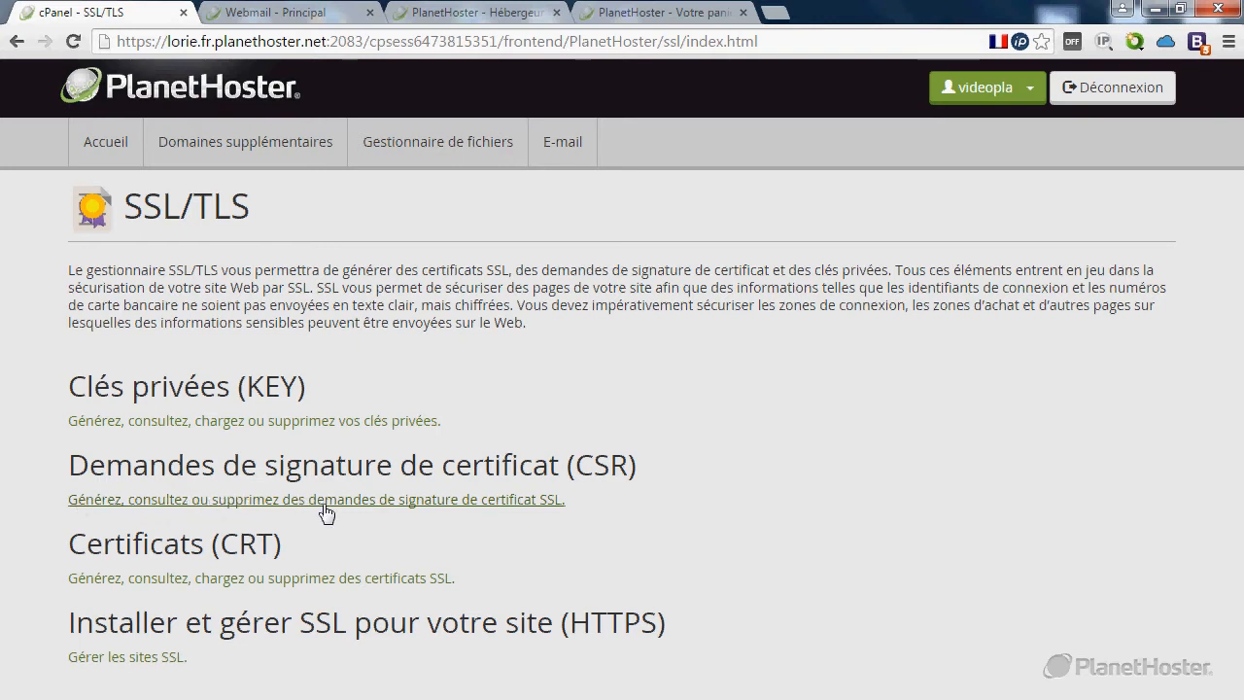
left_click(452, 509)
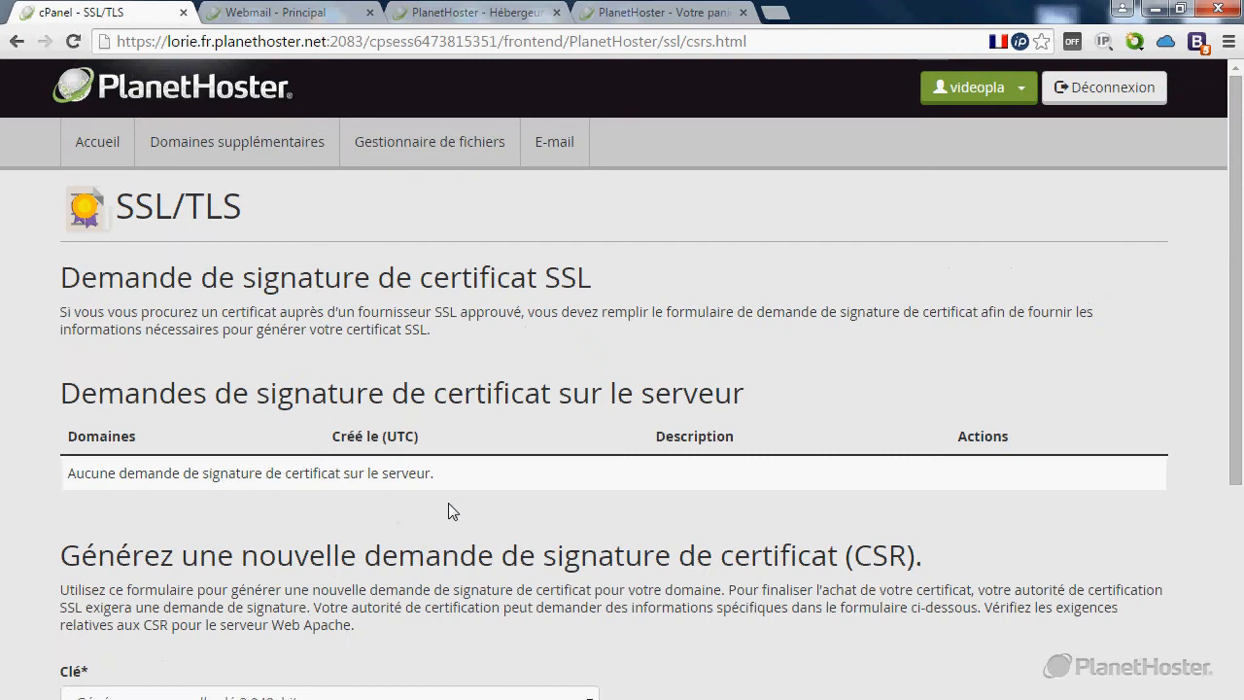
scroll(442, 398, "down", 5)
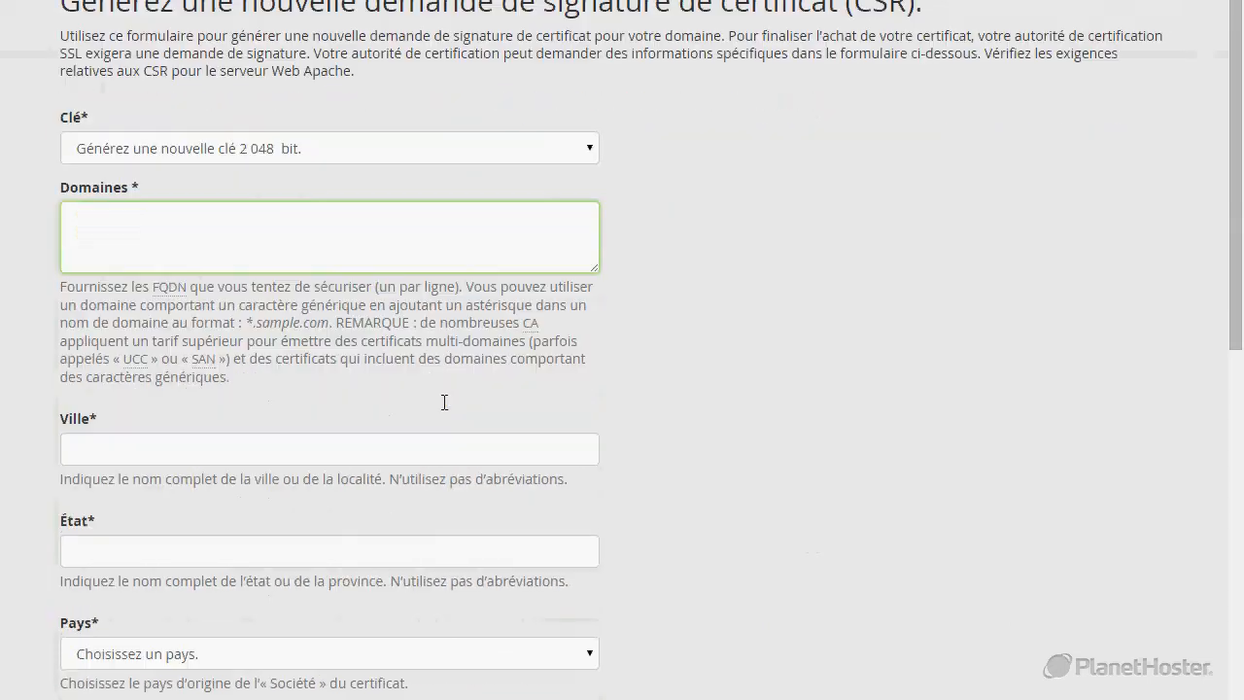
scroll(389, 350, "up", 1)
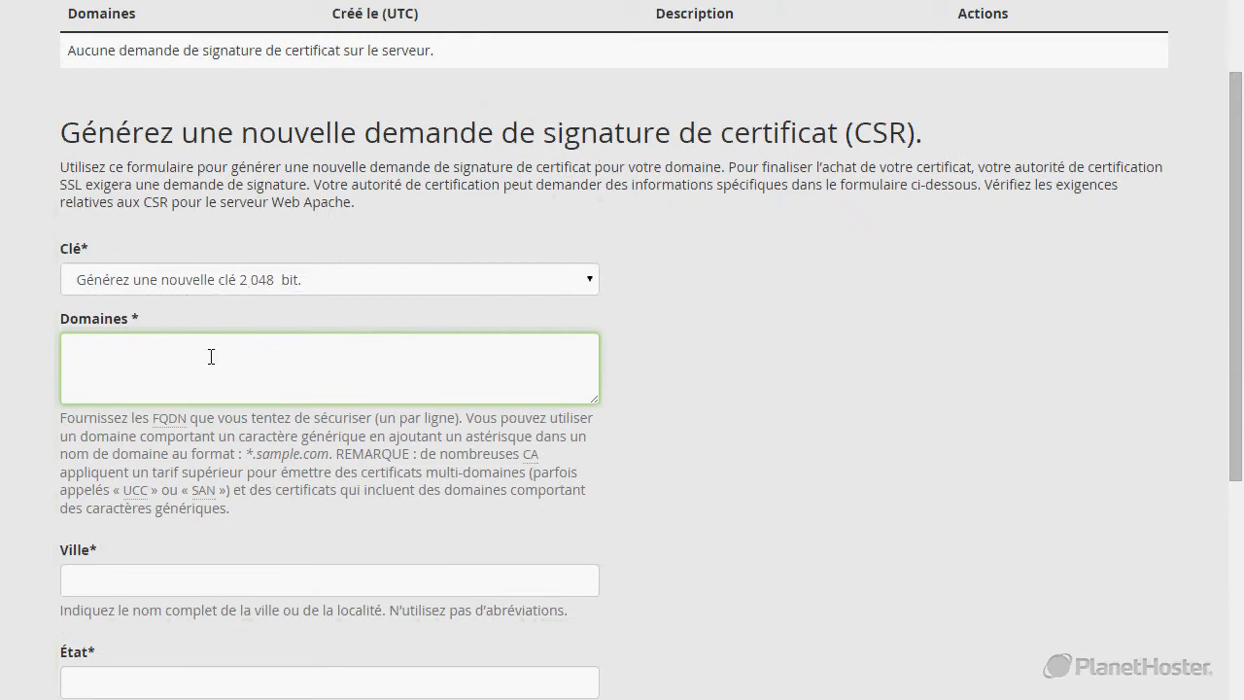
type("www.")
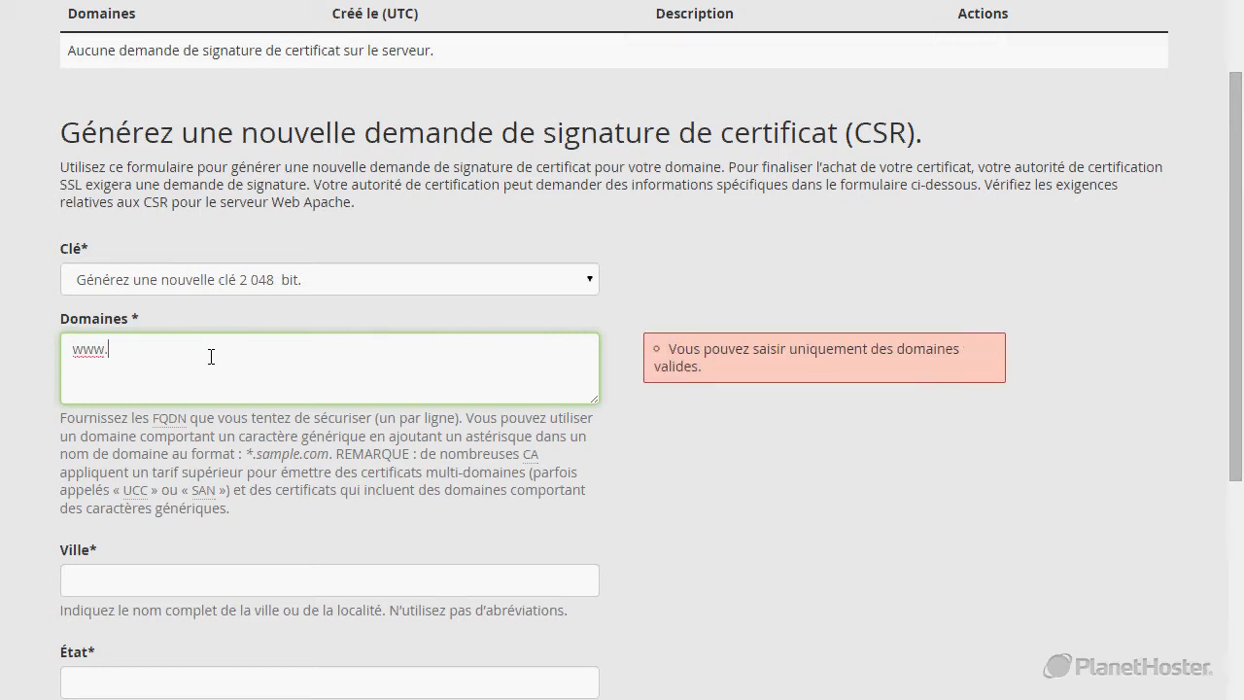
type("plan")
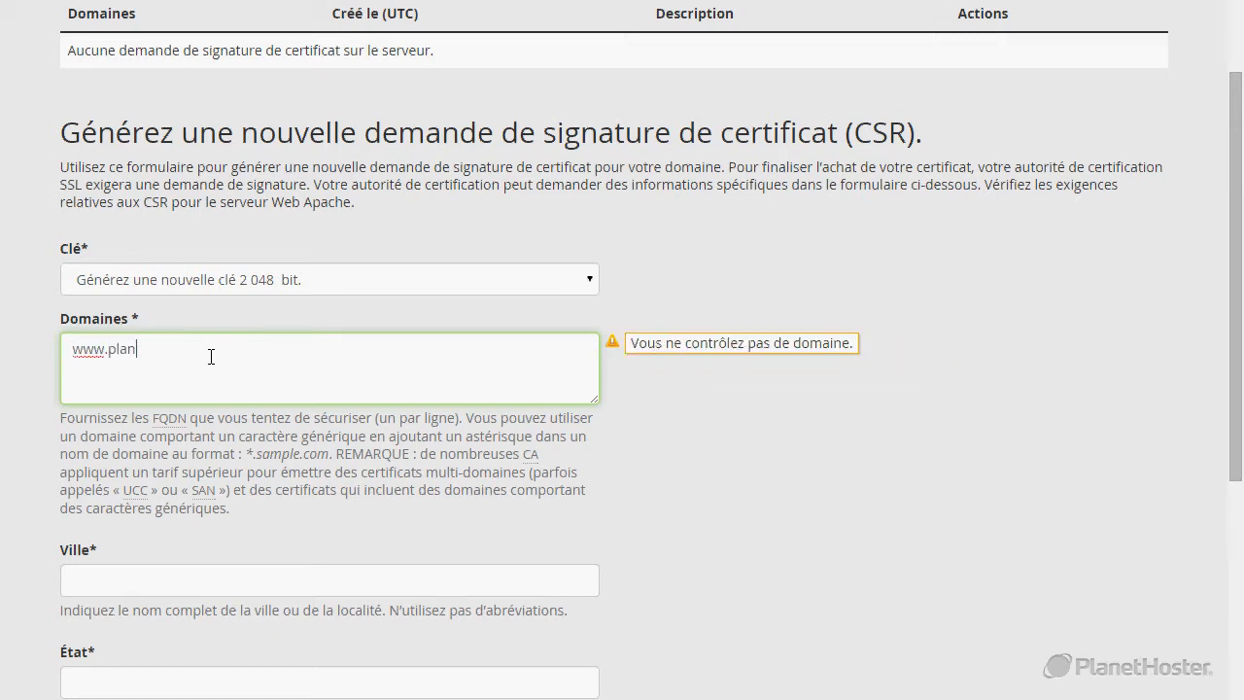
type("ethosterfrance.com")
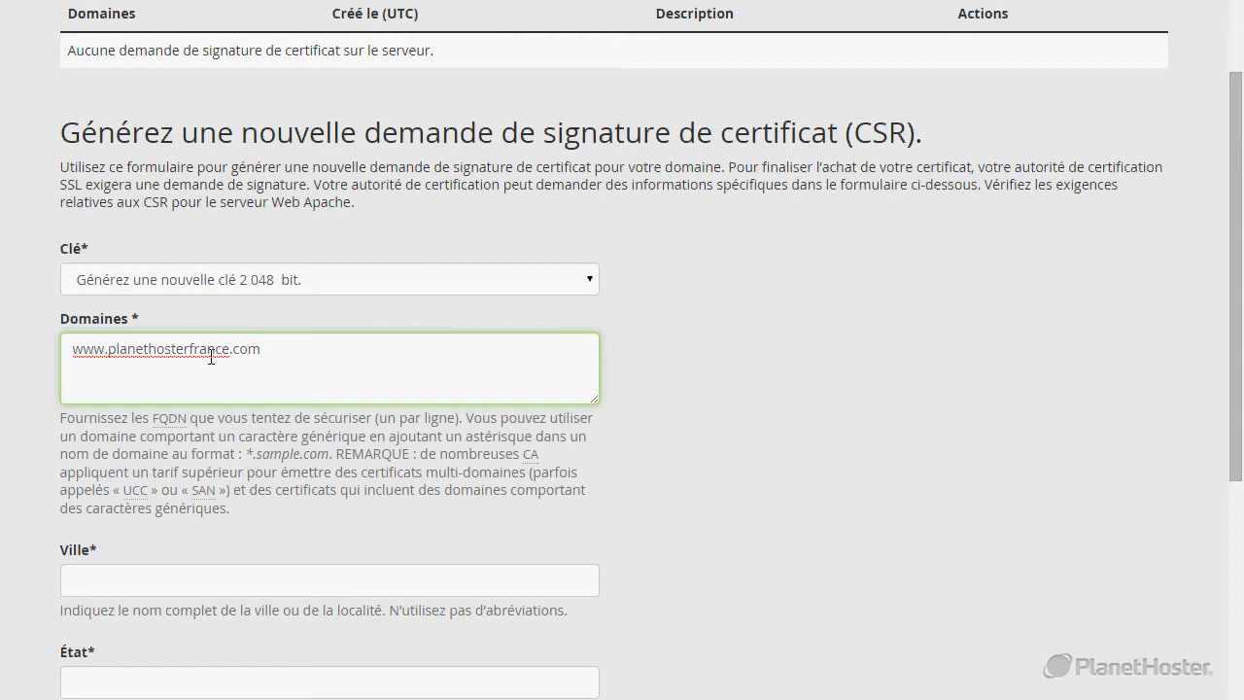
scroll(211, 357, "down", 3)
left_click(146, 295)
Set the CSR city and state to Paris and the country to FR (France).
type("Paris")
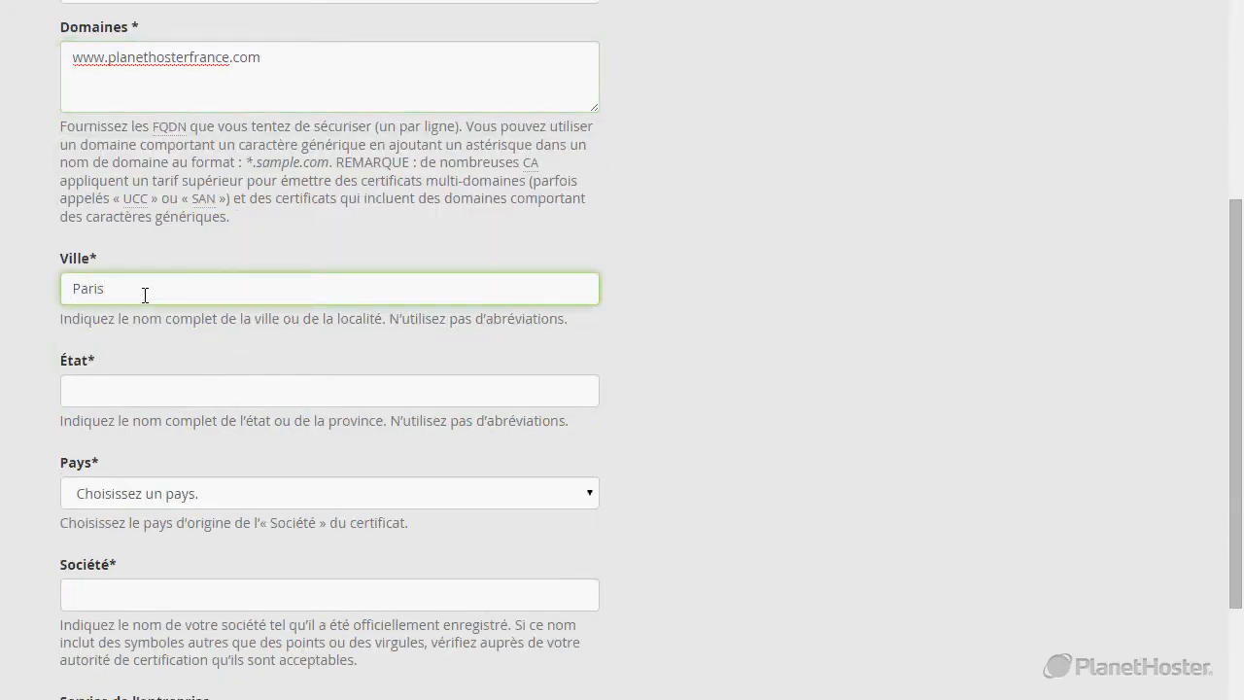
left_click(75, 399)
type("Paris")
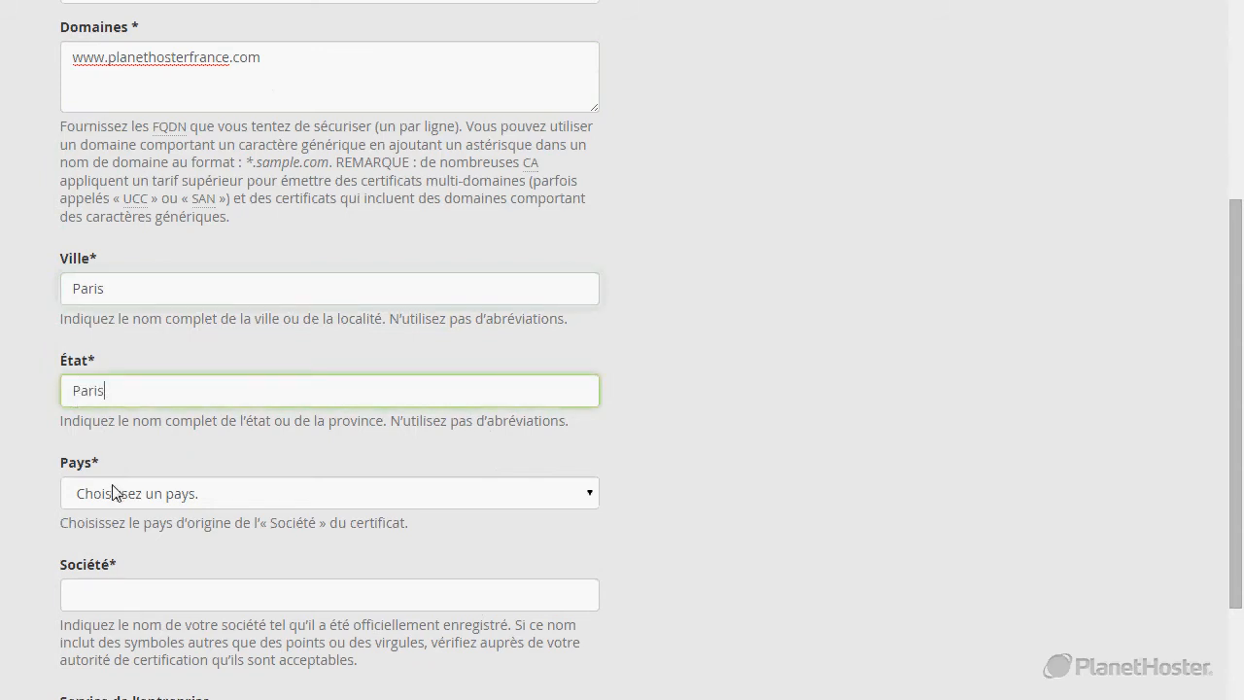
left_click(113, 493)
type("fr")
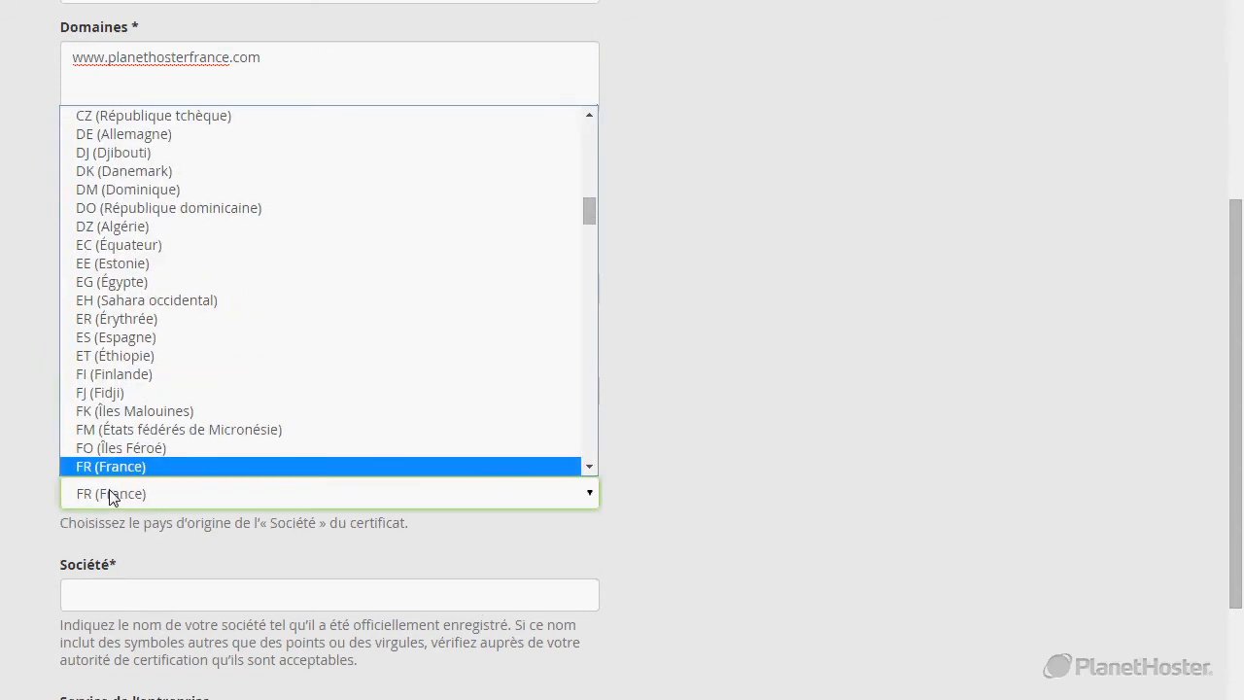
key("Return")
Enter company PlanetHoster and department Administration in the CSR.
scroll(111, 494, "down", 1)
left_click(107, 493)
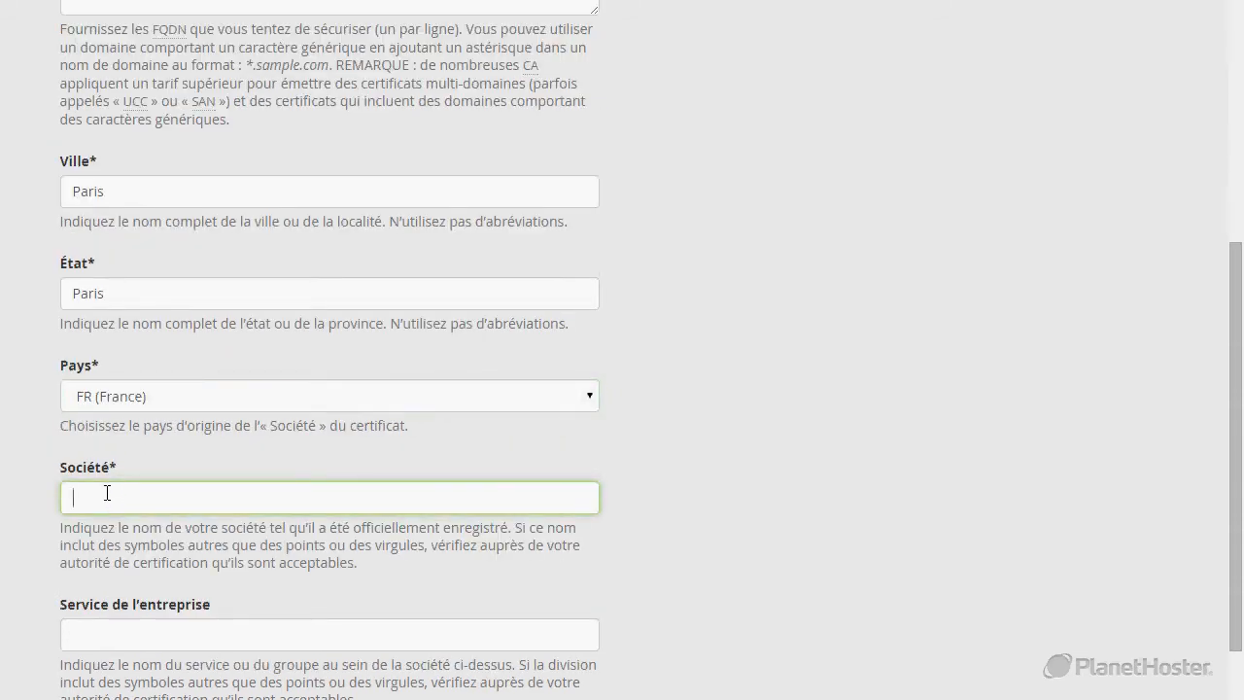
type("H")
key("BackSpace")
type("P")
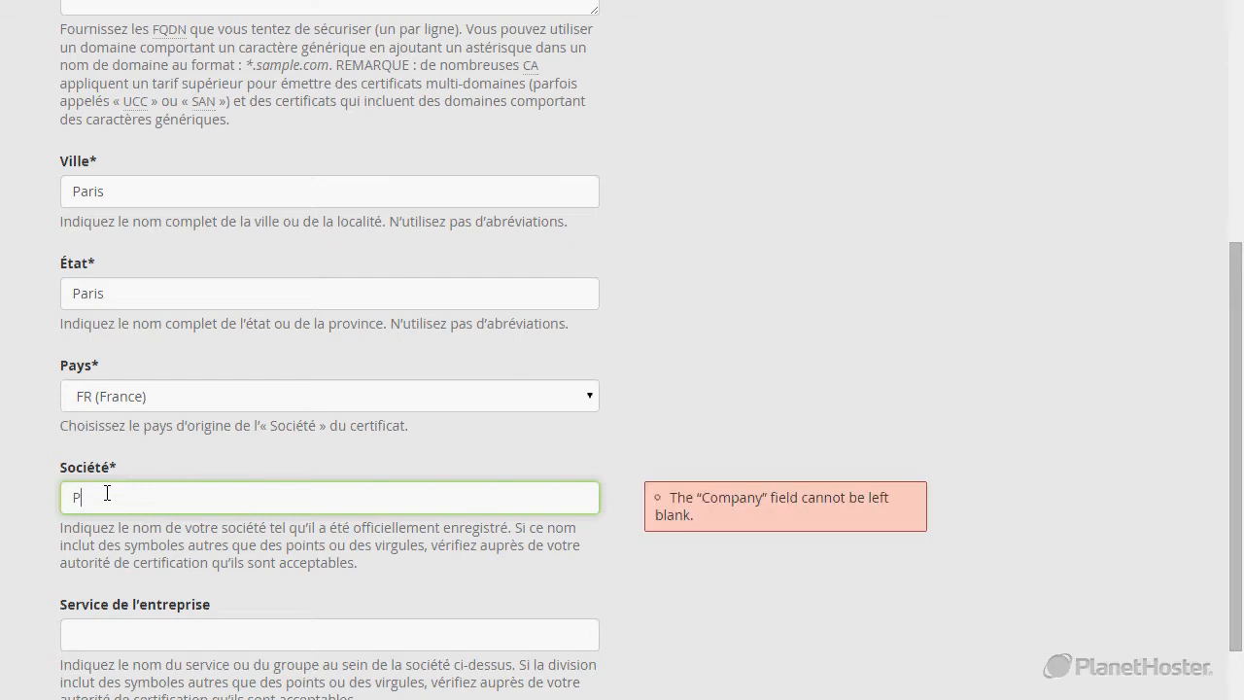
type("lanet")
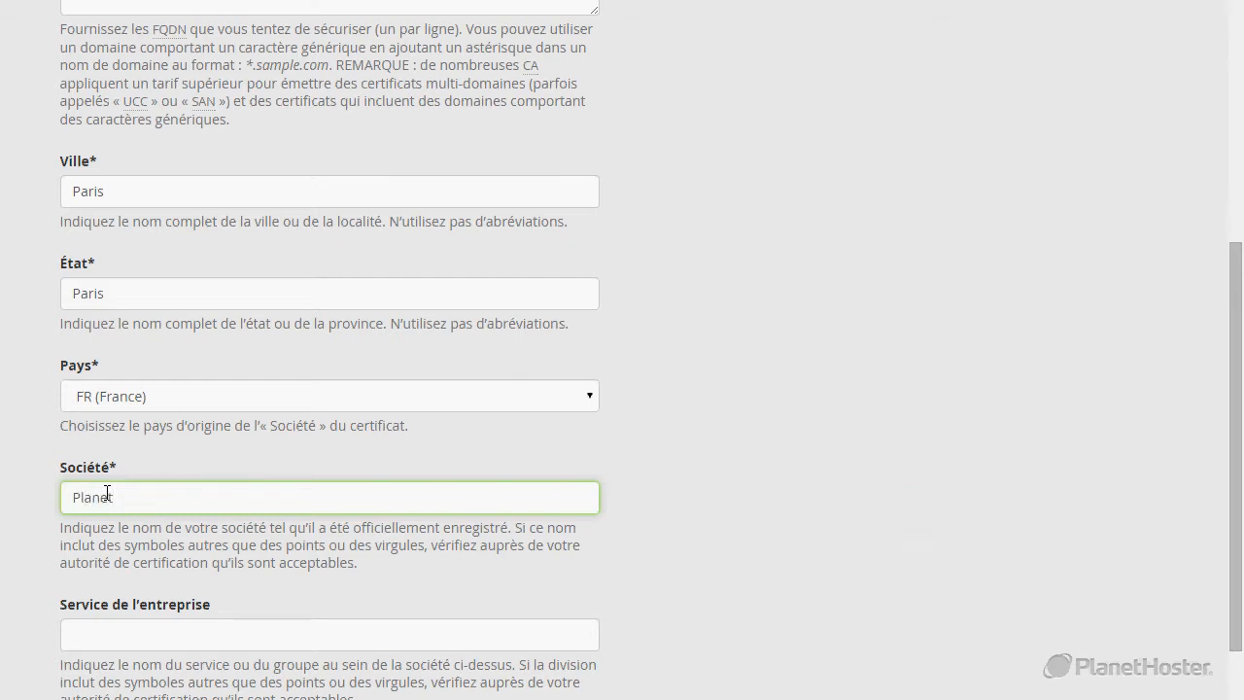
type("Hoster")
scroll(94, 467, "down", 2)
left_click(100, 493)
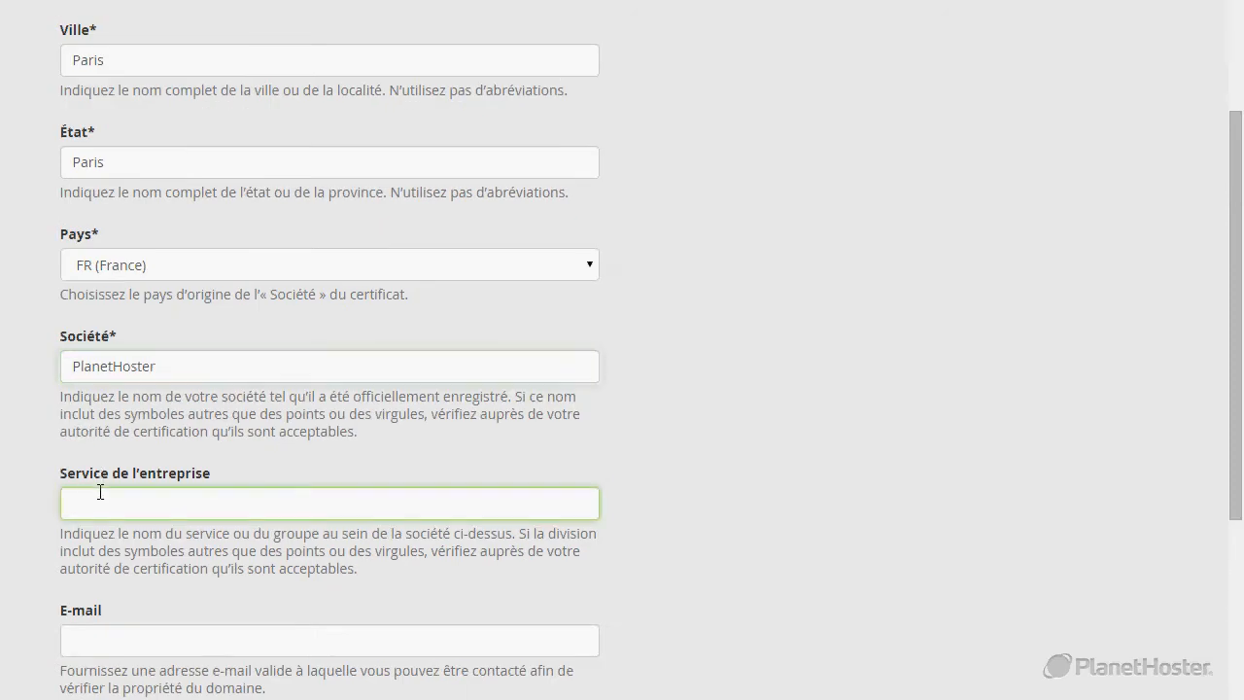
type("Administration")
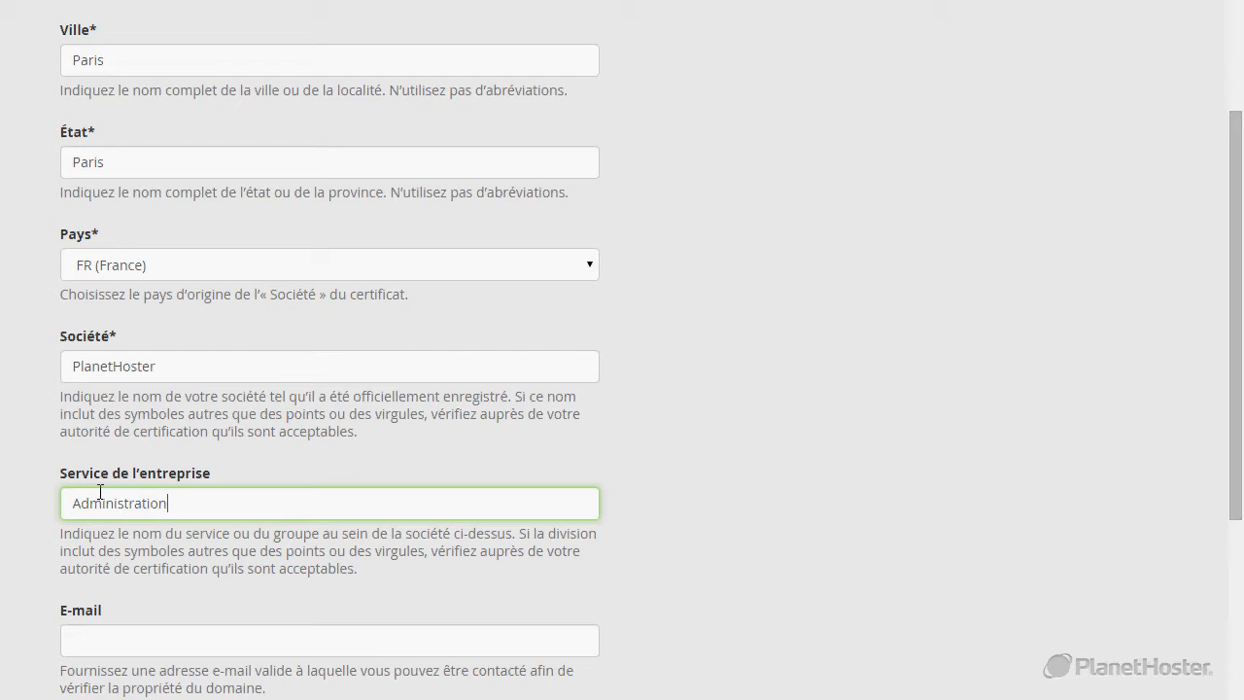
scroll(101, 496, "down", 2)
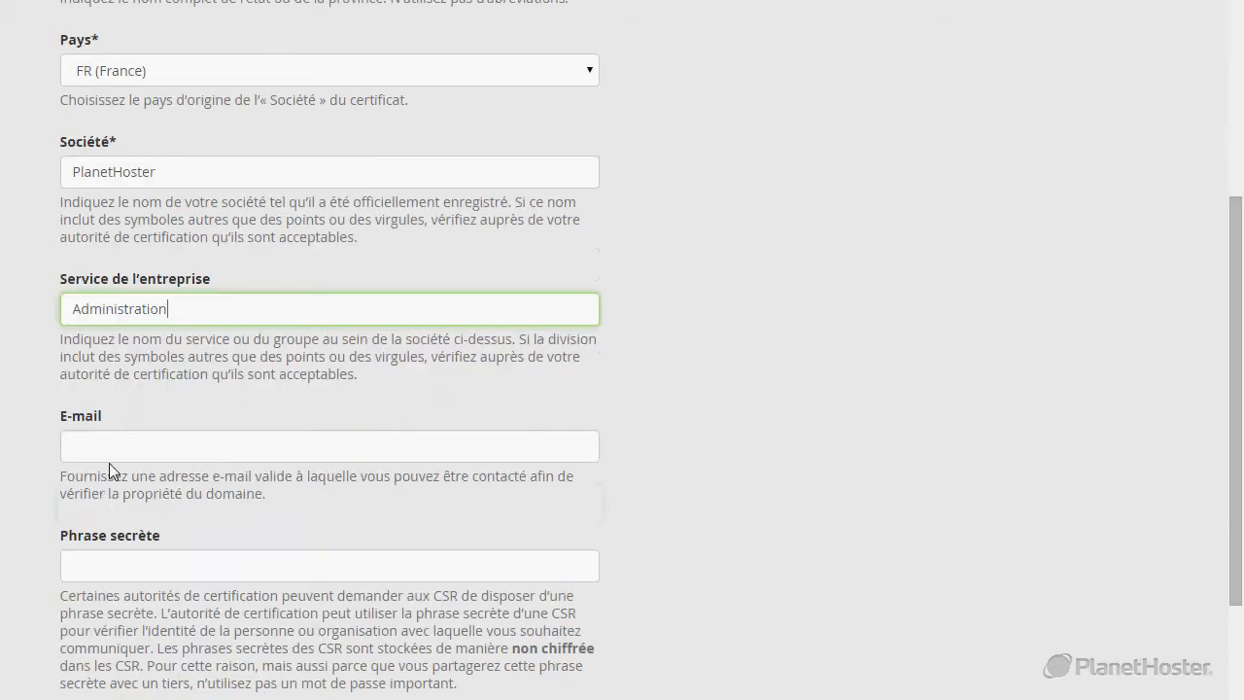
Enter the hostmaster mailbox's e-mail address as the CSR contact e-mail.
left_click(112, 448)
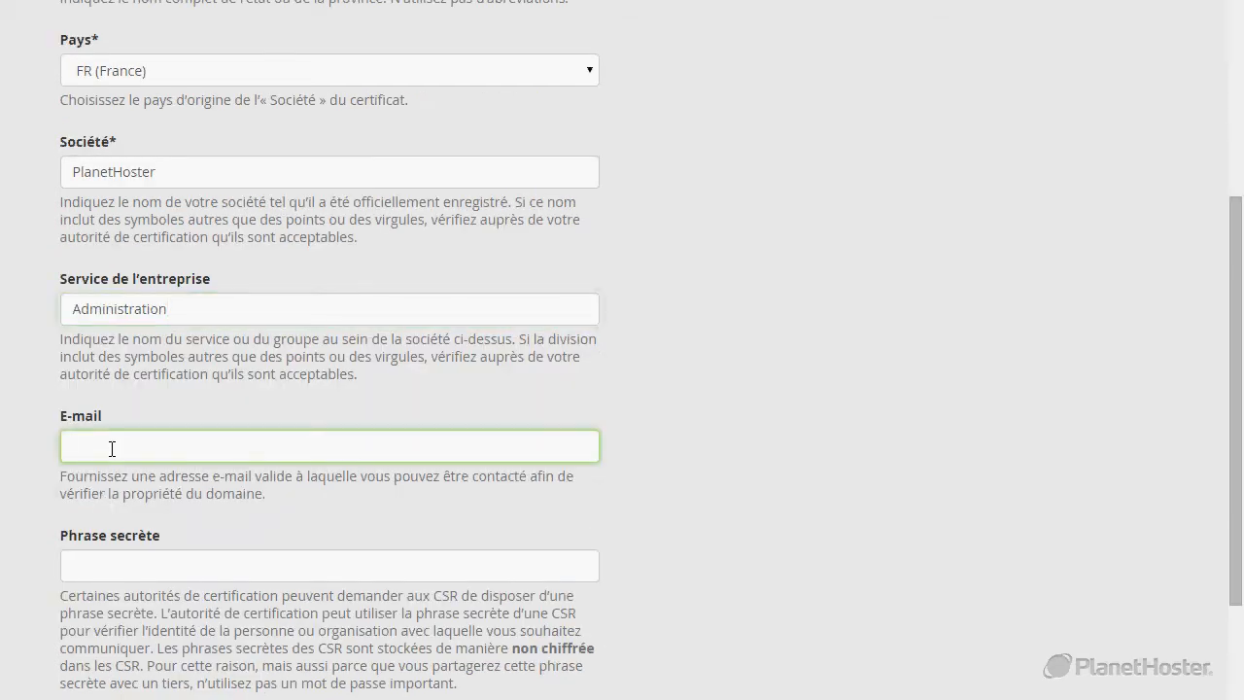
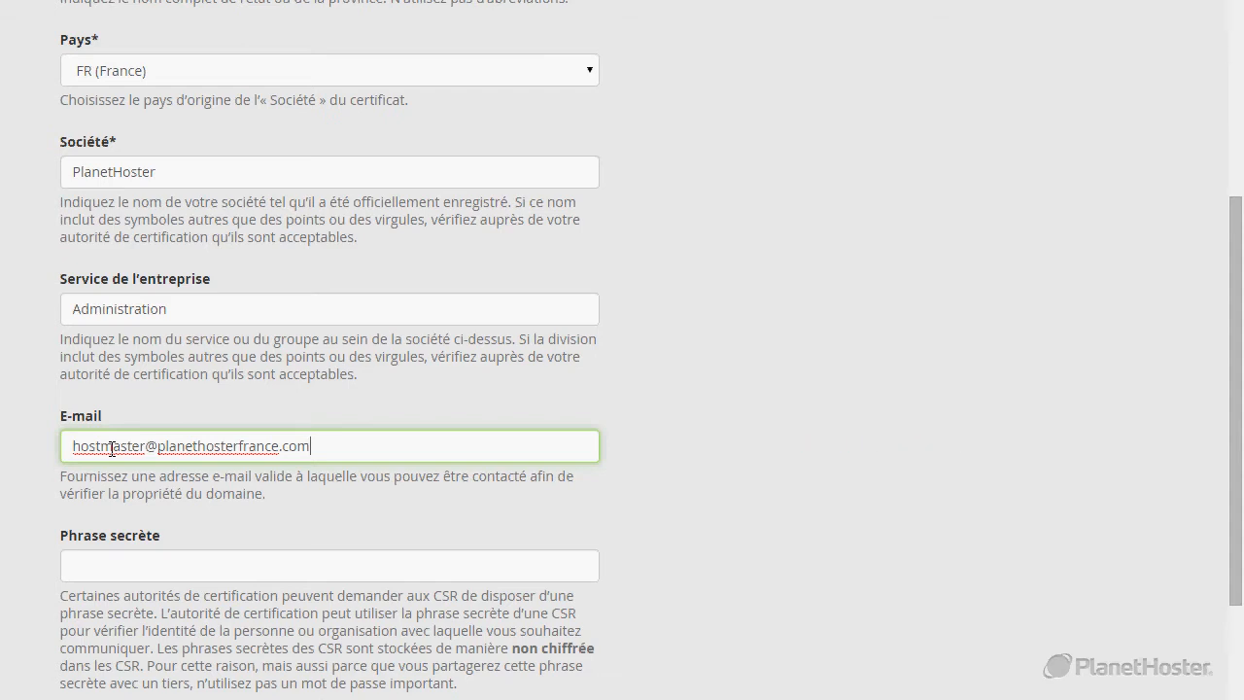
scroll(112, 449, "down", 1)
Enter a secret passphrase trimmed to 20 characters and the description 'PlanetHoster France'.
left_click(84, 465)
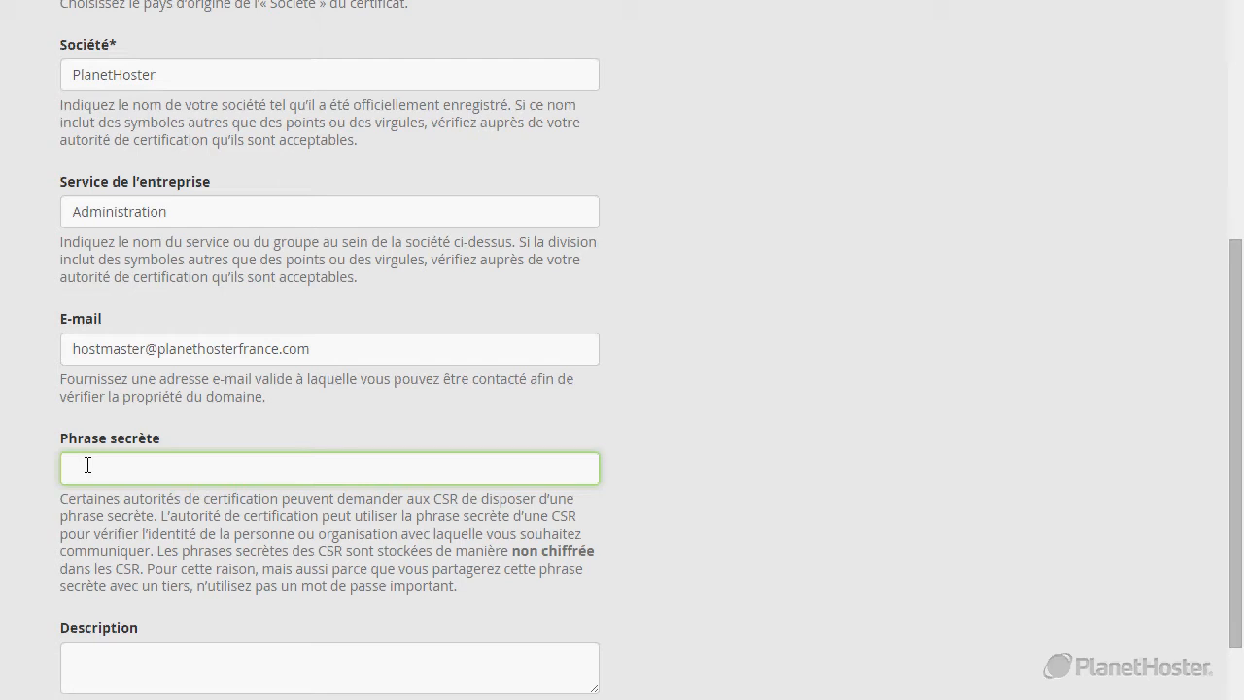
type("ceciestunephrase secret")
key("BackSpace")
key("BackSpace")
key("BackSpace")
scroll(72, 486, "down", 3)
left_click(174, 500)
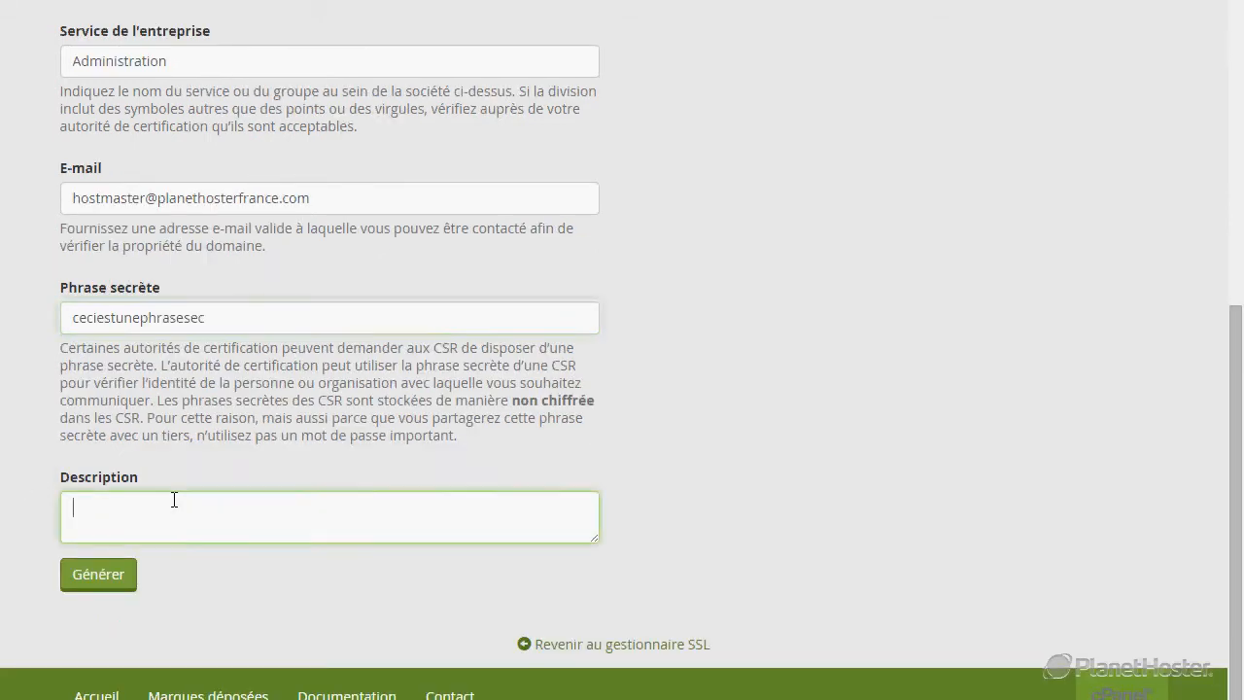
type("PlanetHoster France")
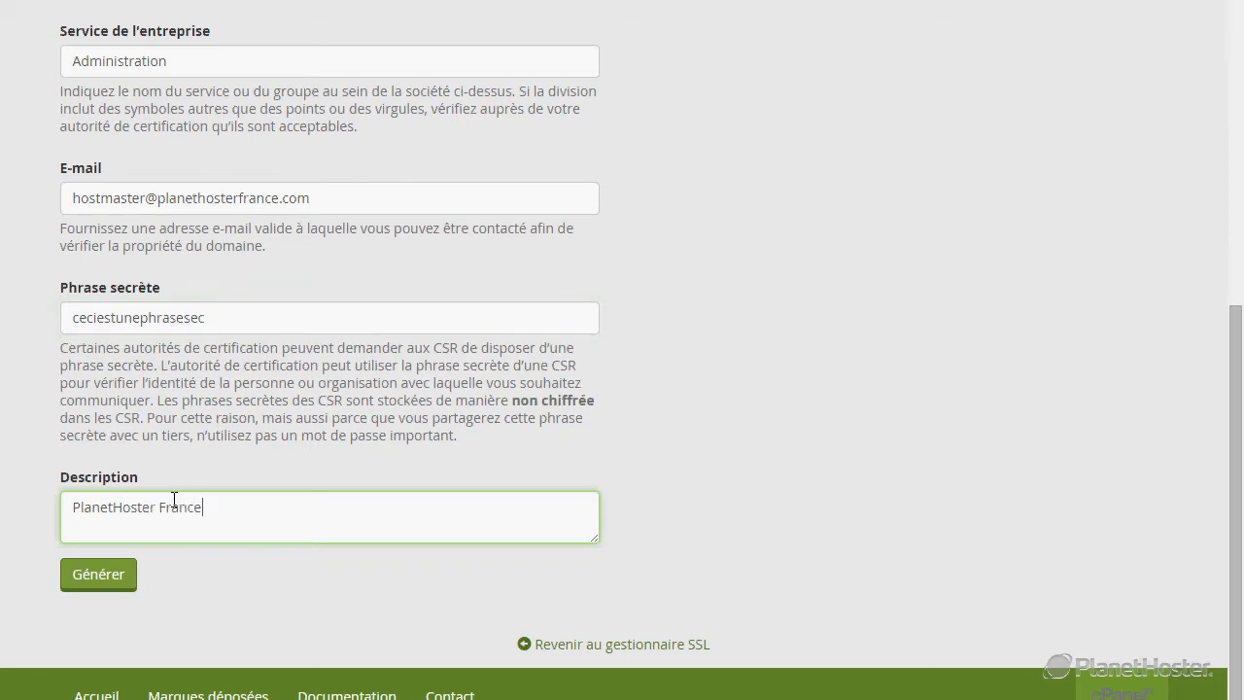
scroll(107, 545, "down", 1)
left_click(101, 550)
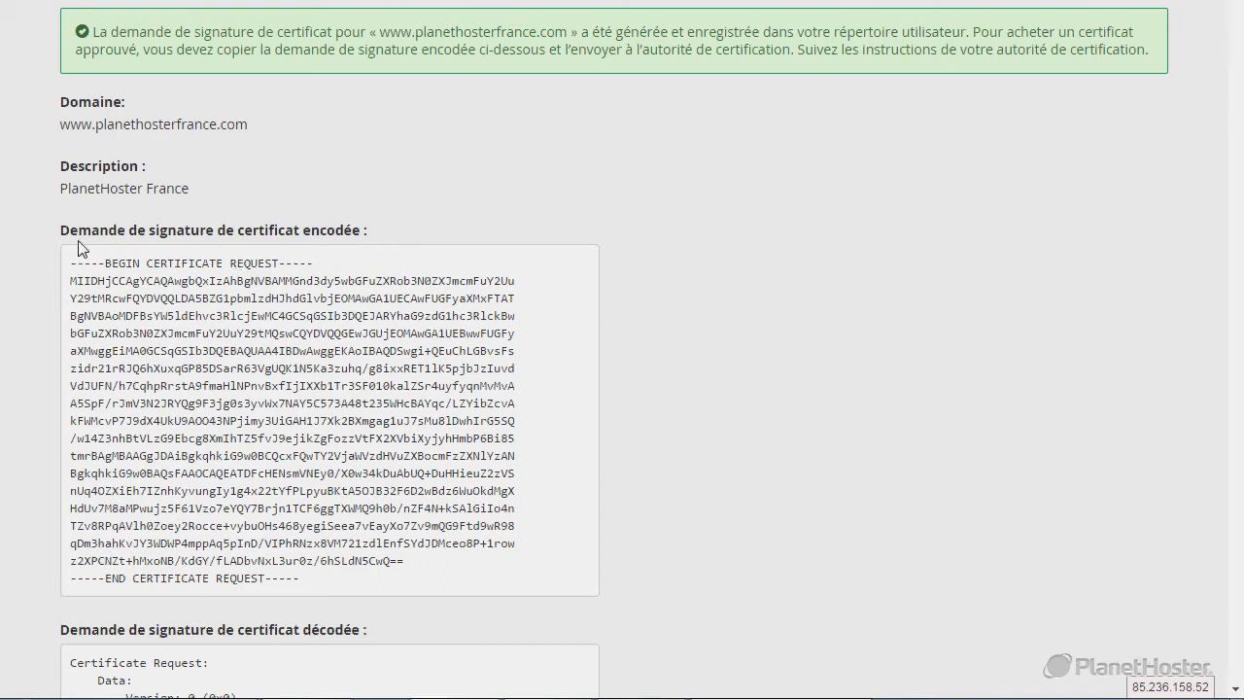
left_click_drag(59, 231, 248, 230)
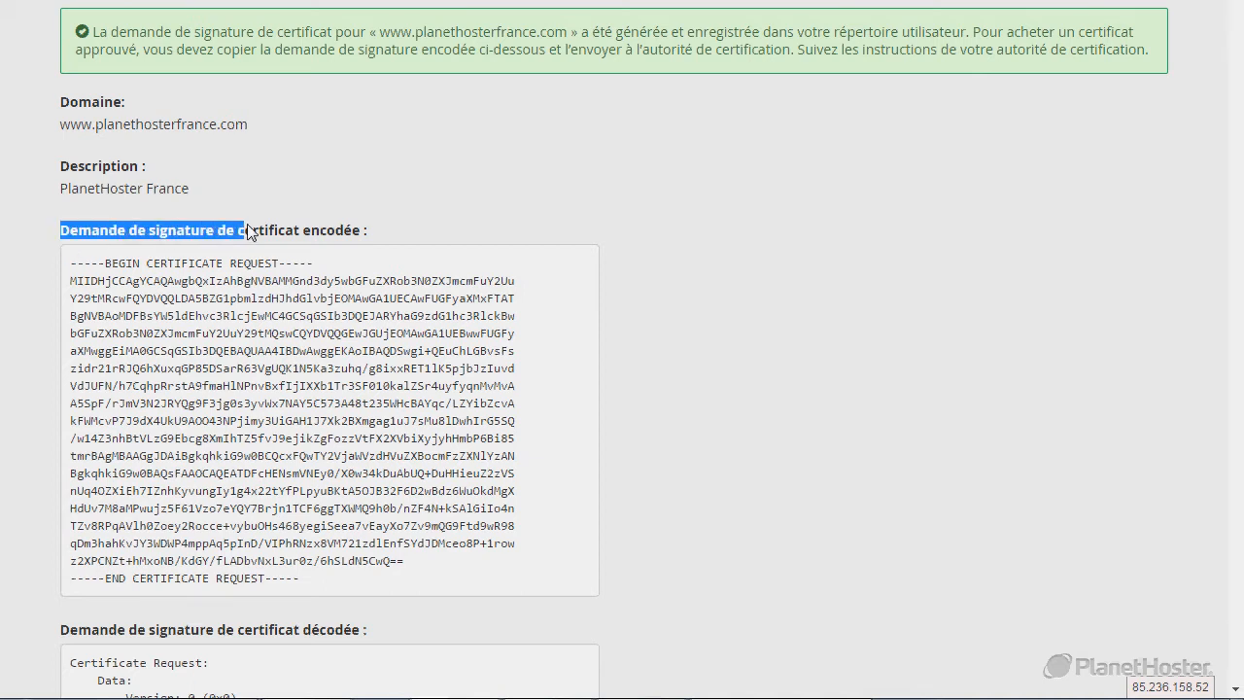
scroll(126, 287, "down", 12)
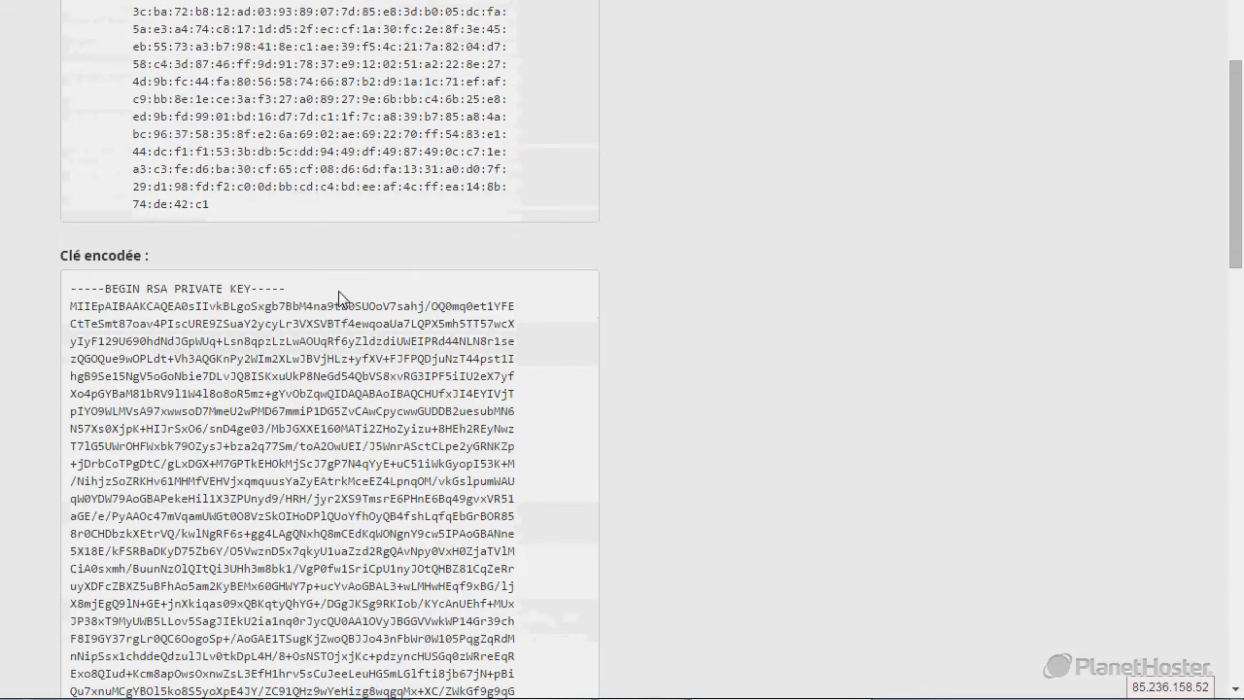
left_click_drag(60, 256, 151, 258)
scroll(388, 358, "up", 10)
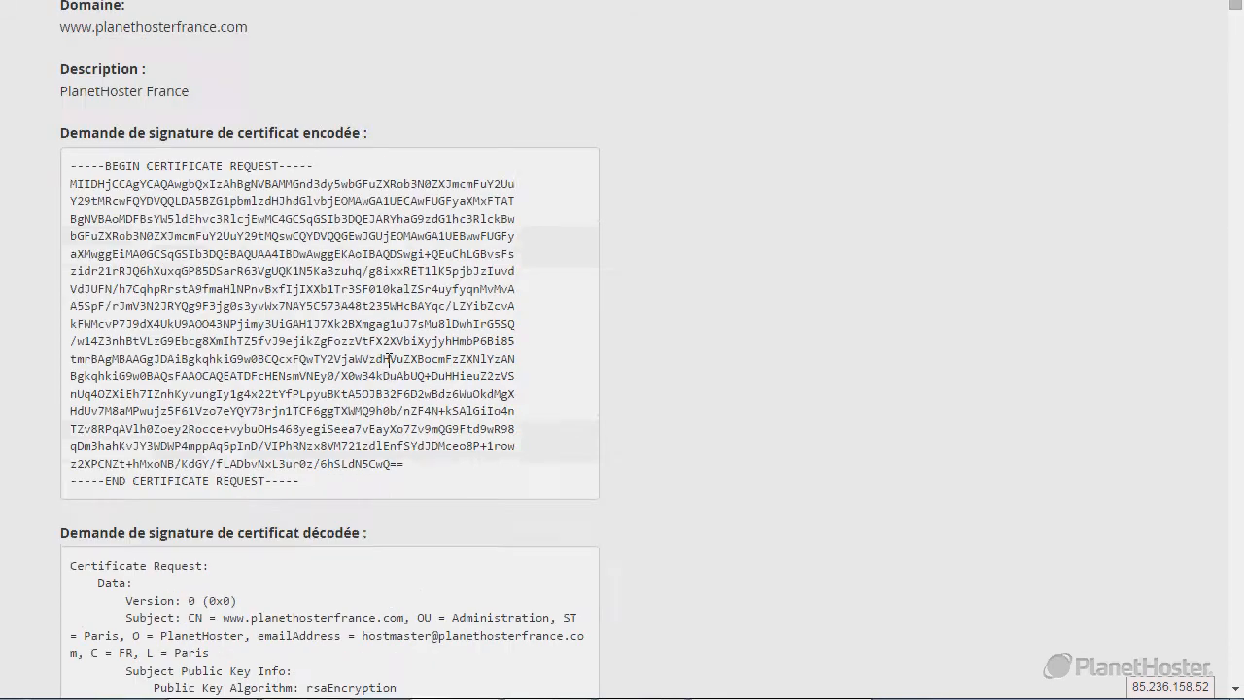
left_click_drag(324, 494, 68, 298)
scroll(84, 182, "up", 2)
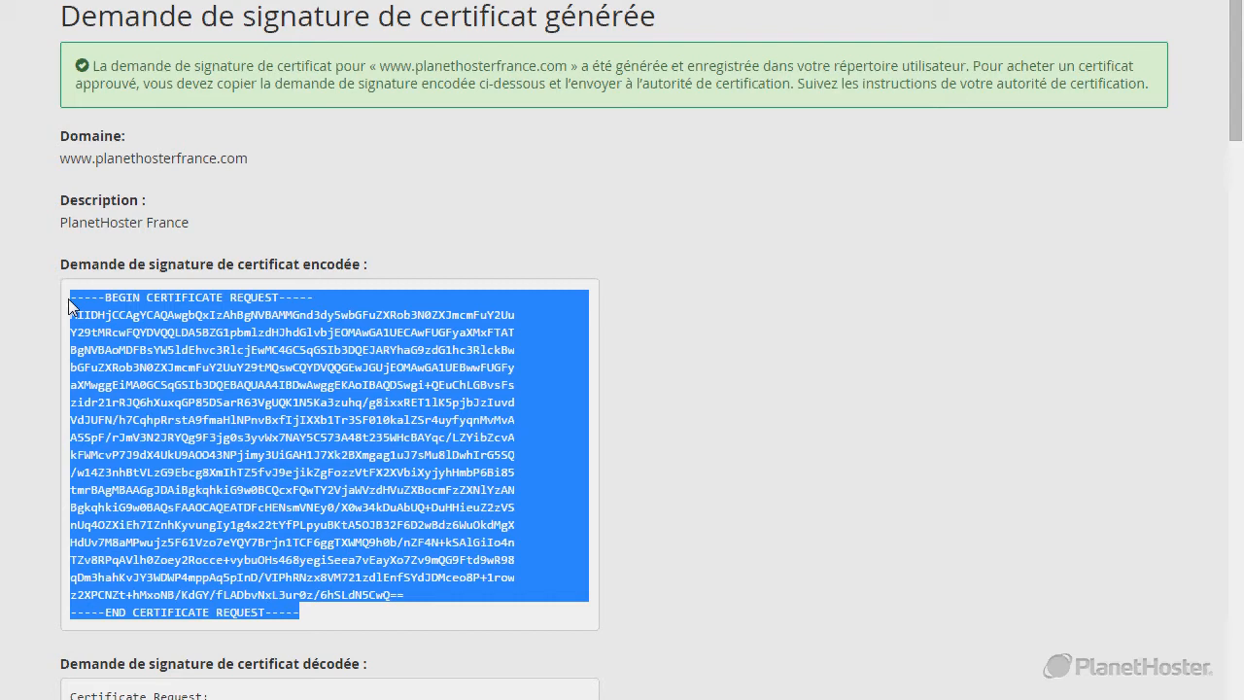
left_click(360, 202)
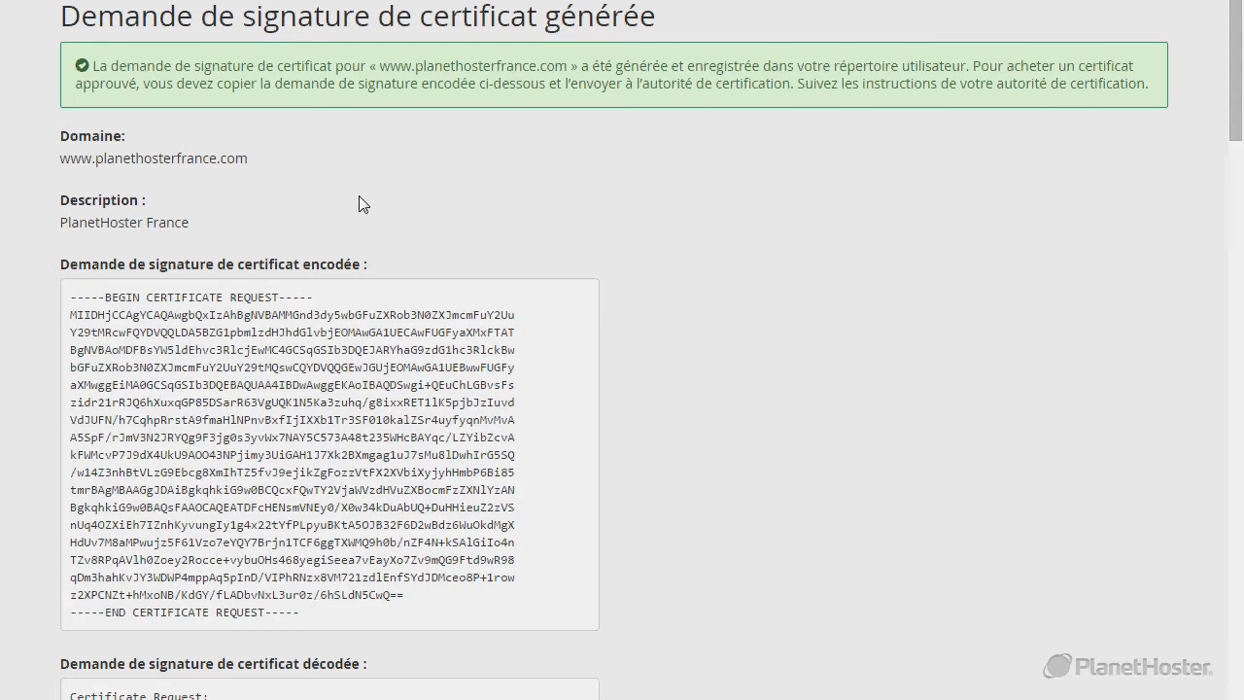
scroll(309, 408, "down", 2)
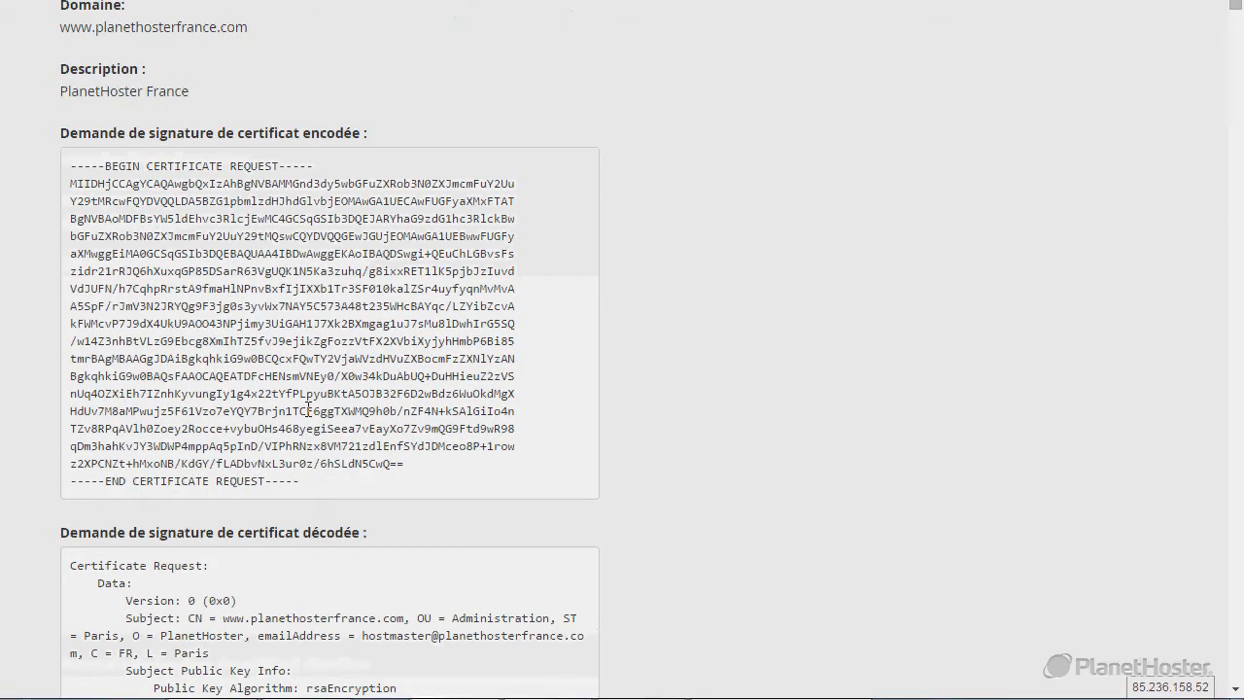
scroll(307, 292, "up", 3)
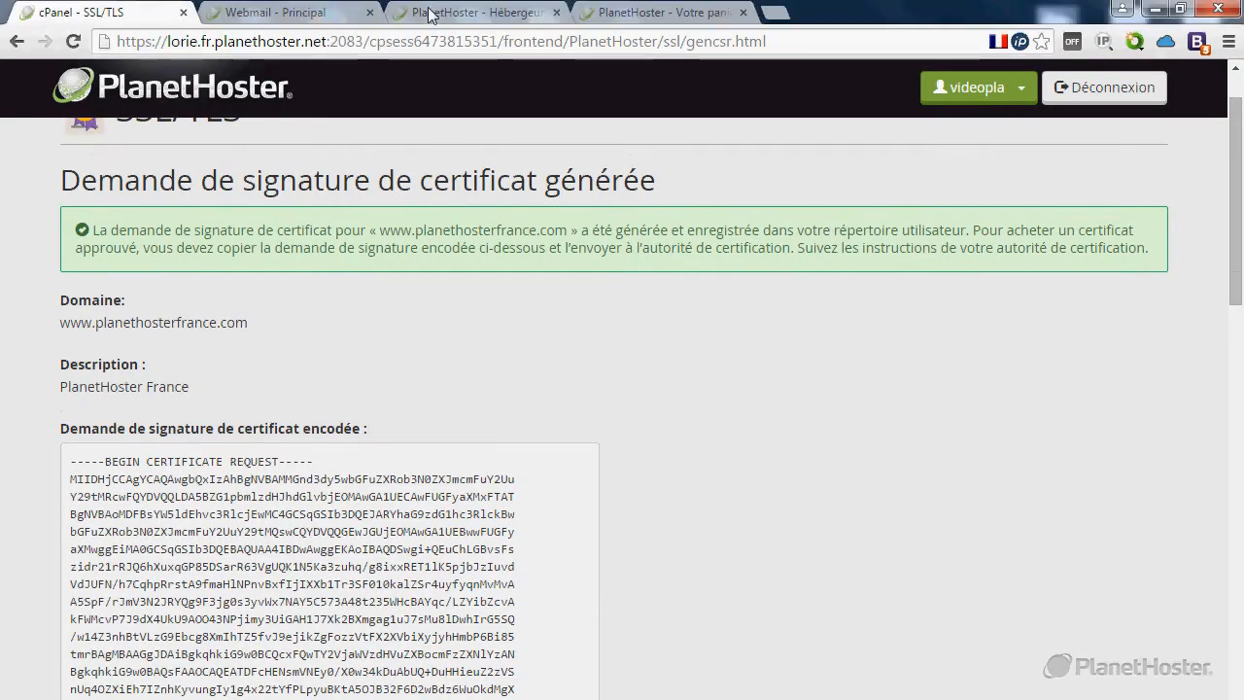
left_click(431, 14)
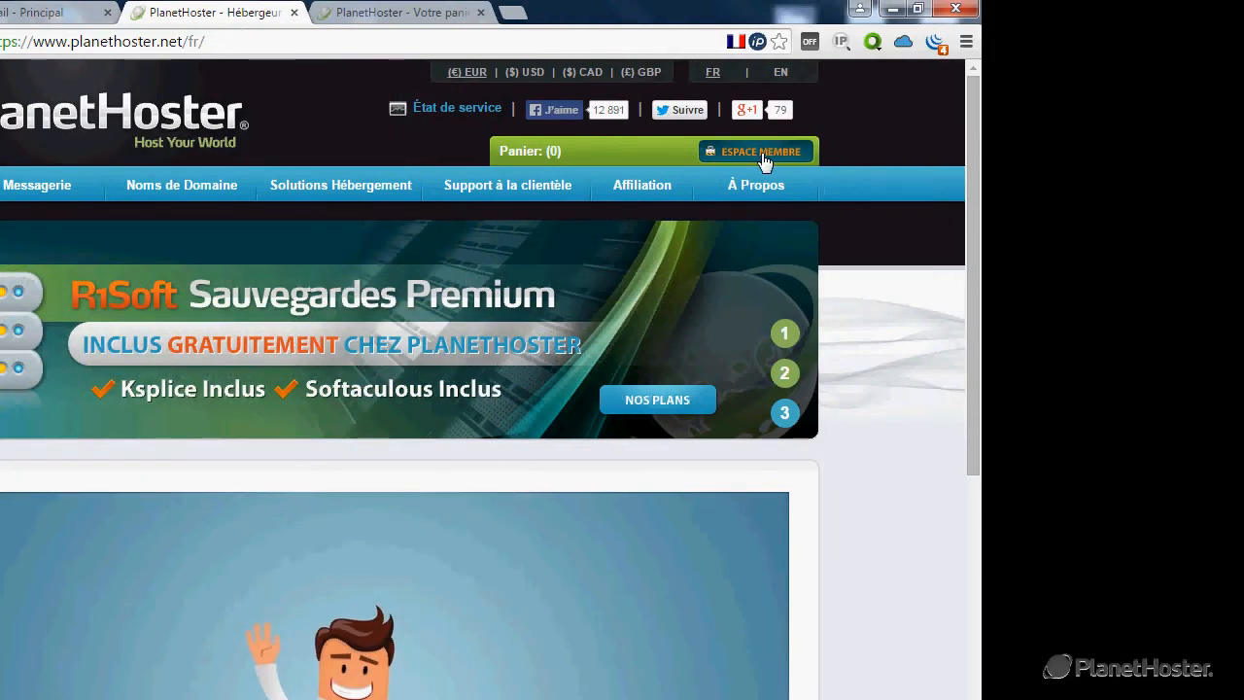
Sign in to the PlanetHoster member area with the saved login credentials.
left_click(765, 161)
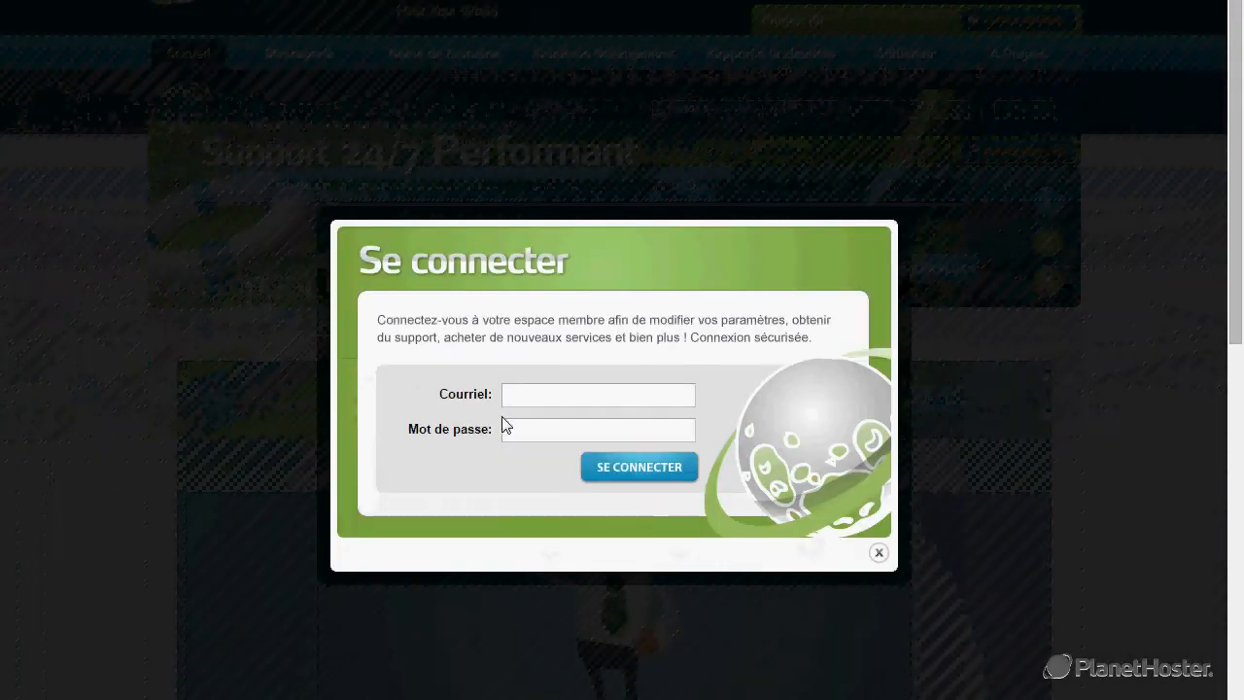
left_click(521, 397)
left_click(545, 419)
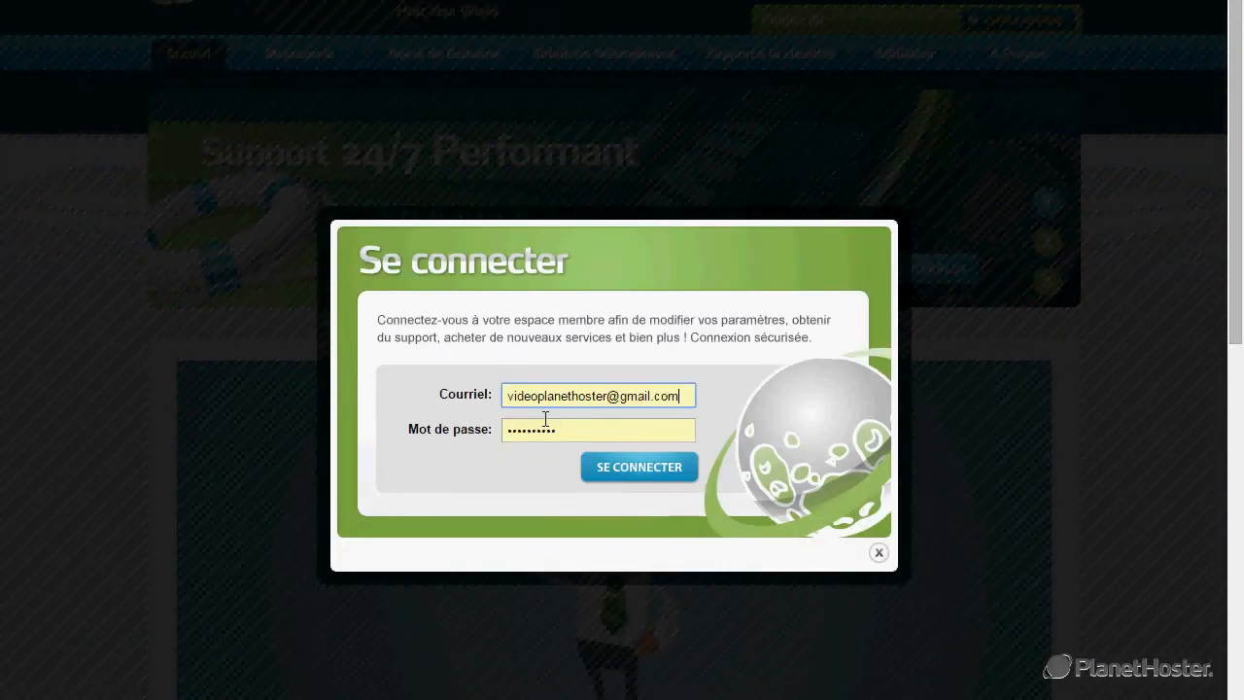
left_click(622, 475)
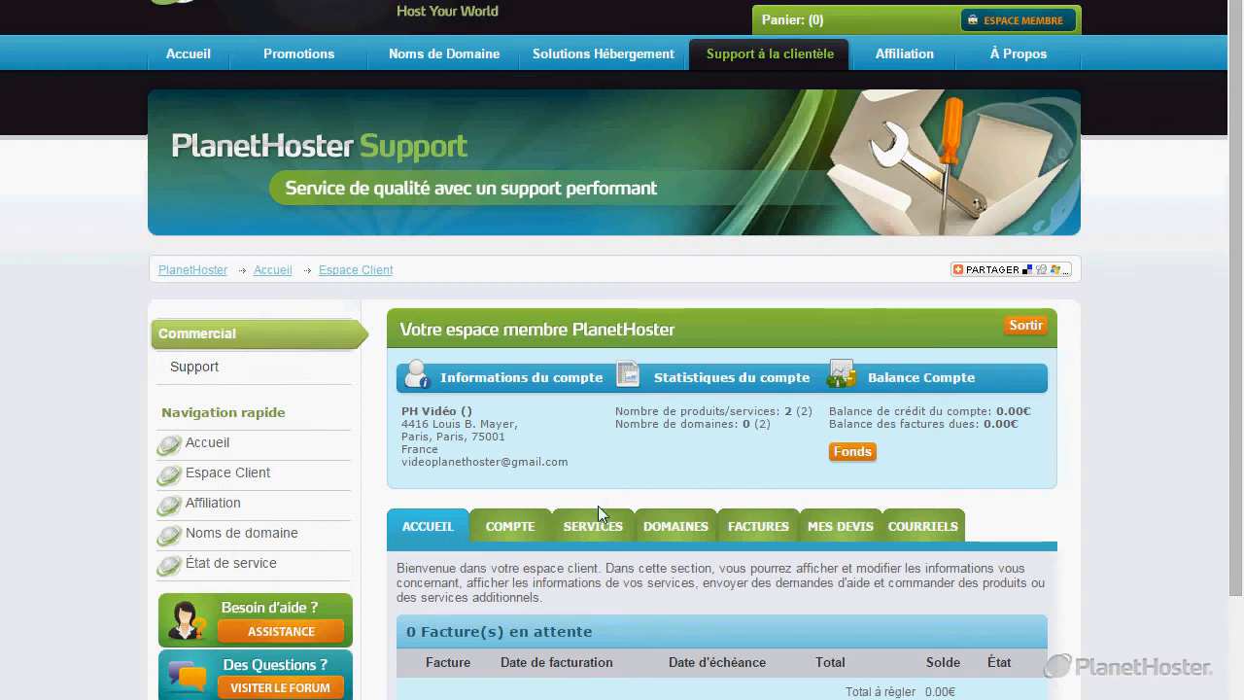
scroll(598, 505, "down", 3)
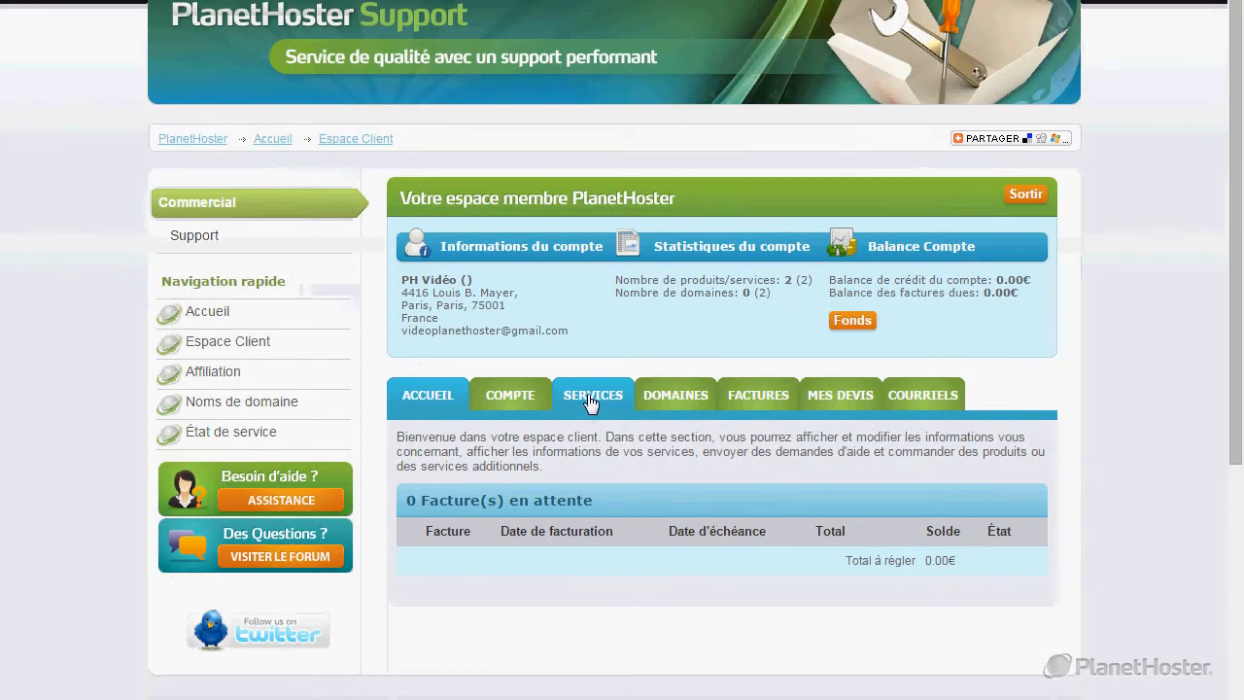
left_click(591, 403)
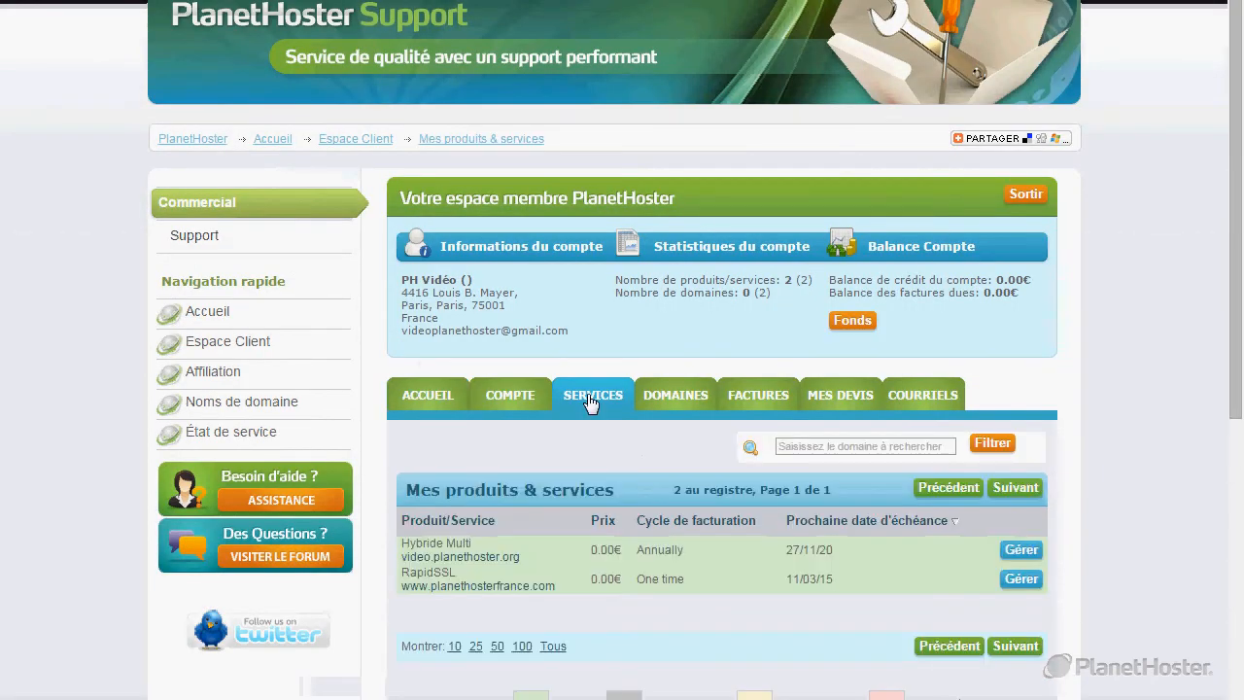
scroll(407, 544, "down", 1)
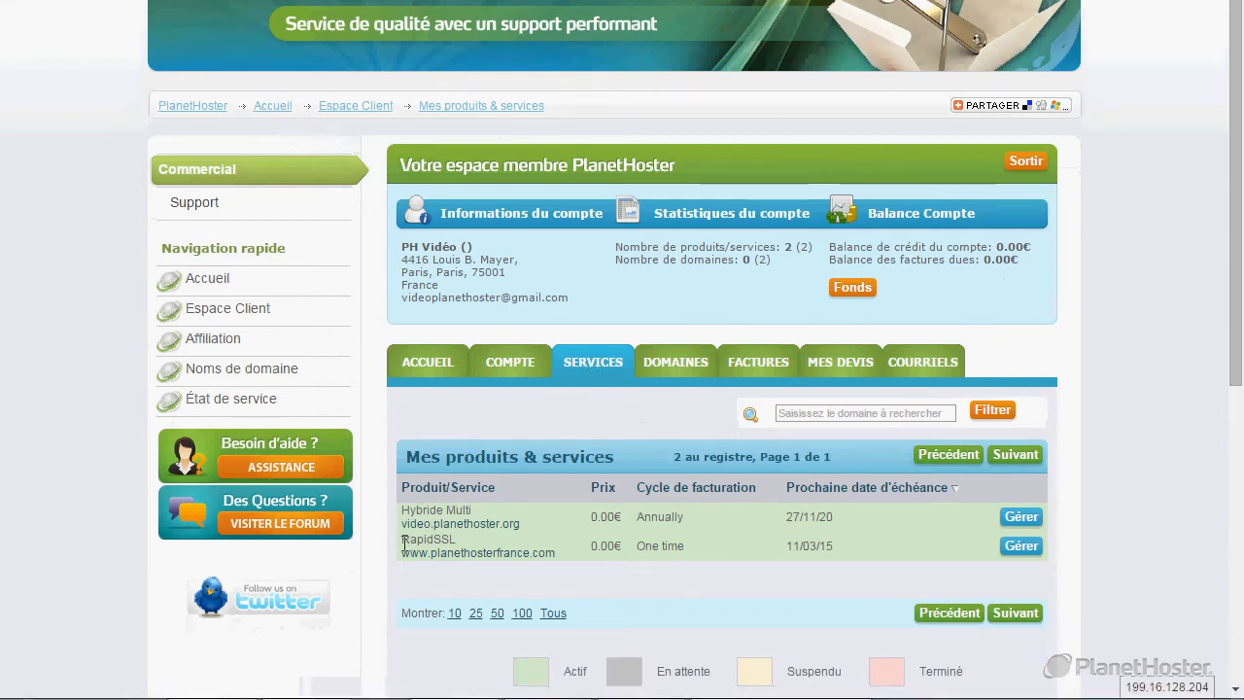
left_click_drag(406, 544, 556, 562)
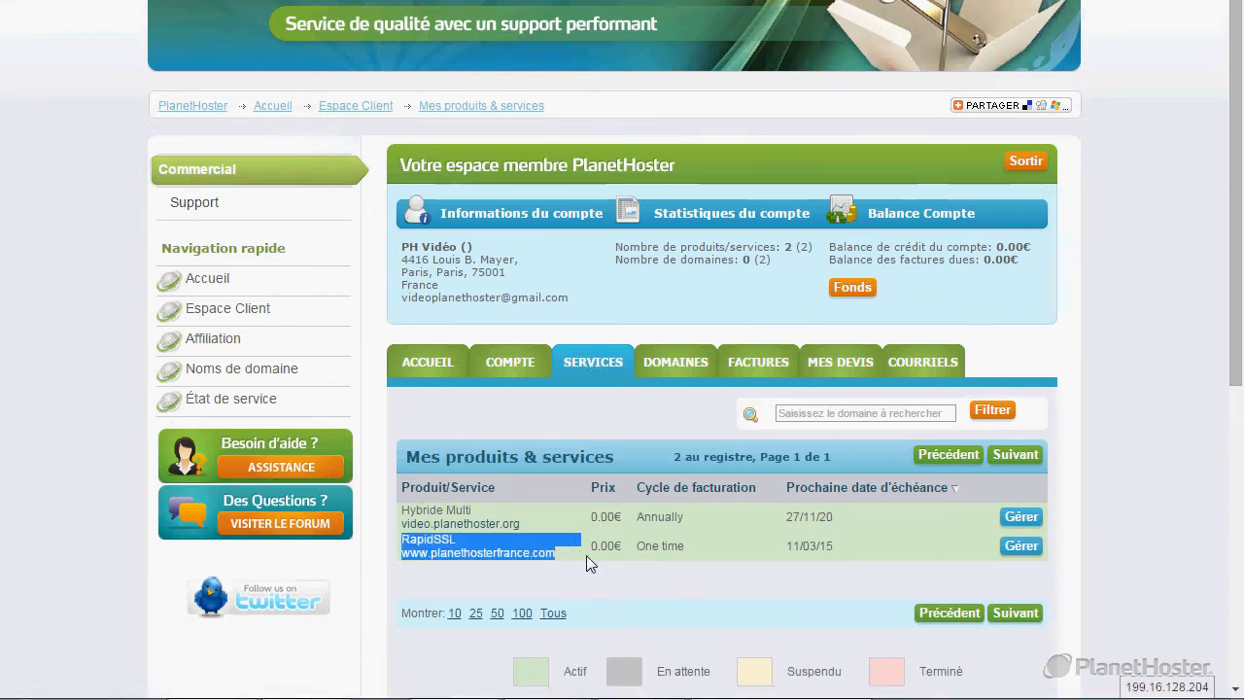
left_click(589, 563)
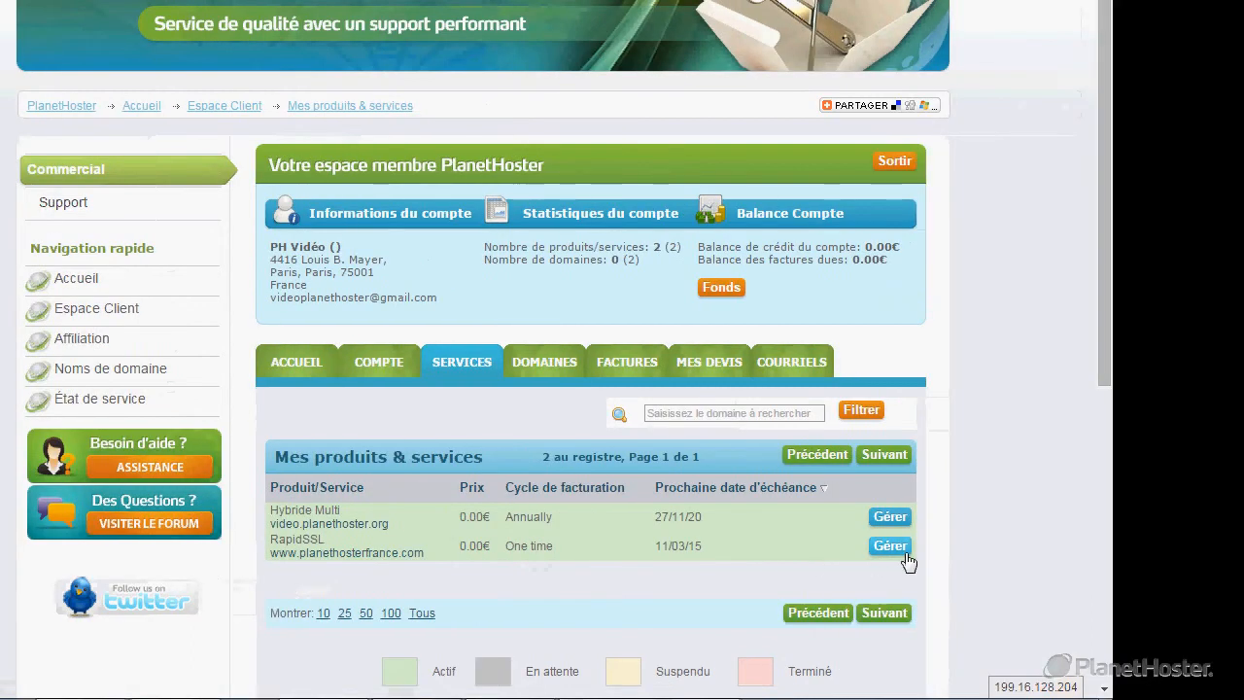
left_click(894, 548)
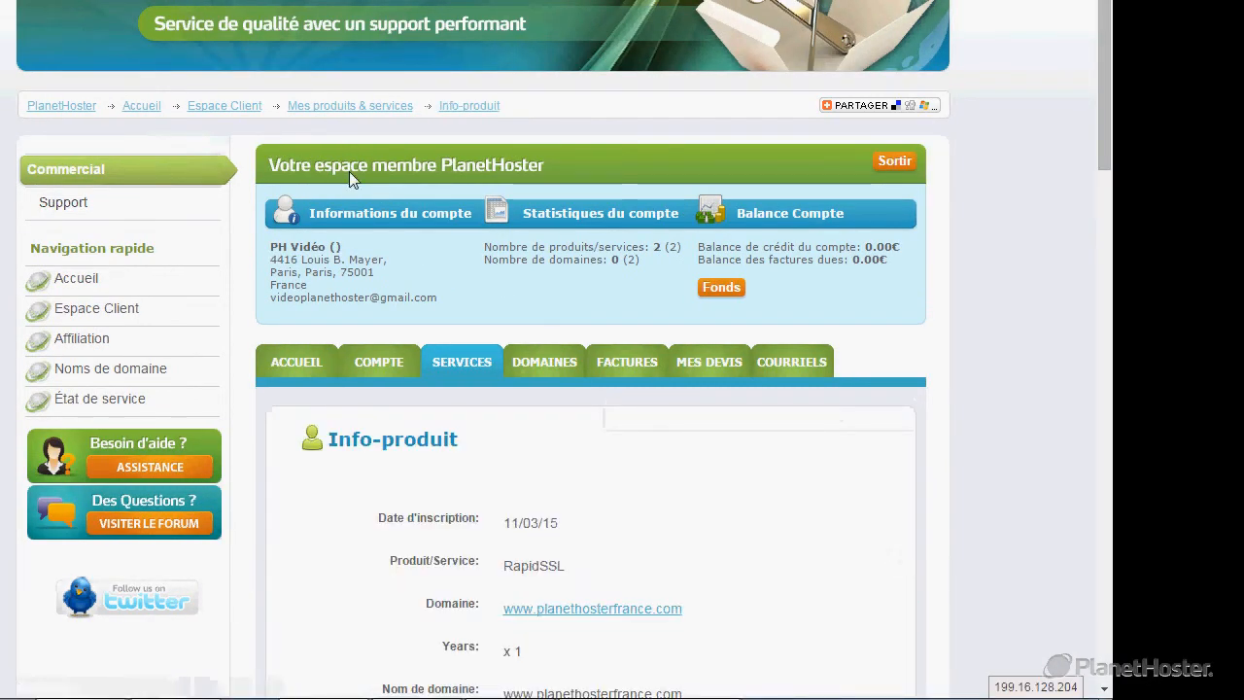
scroll(245, 281, "down", 7)
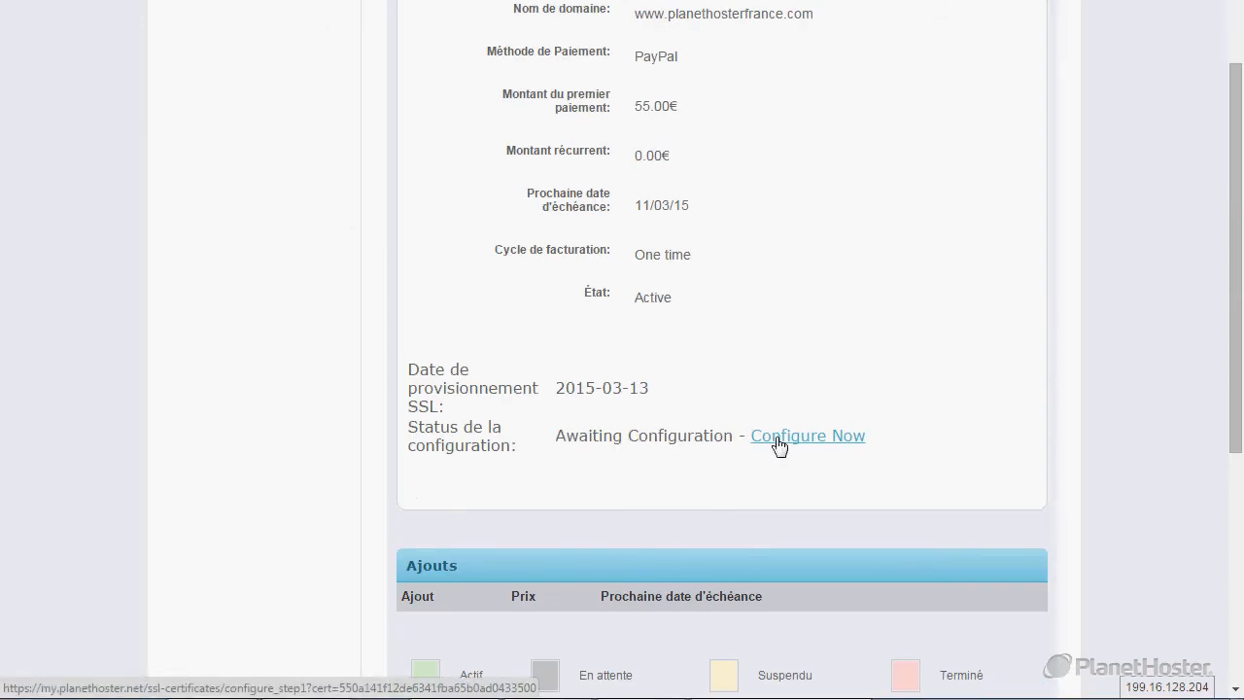
left_click(779, 439)
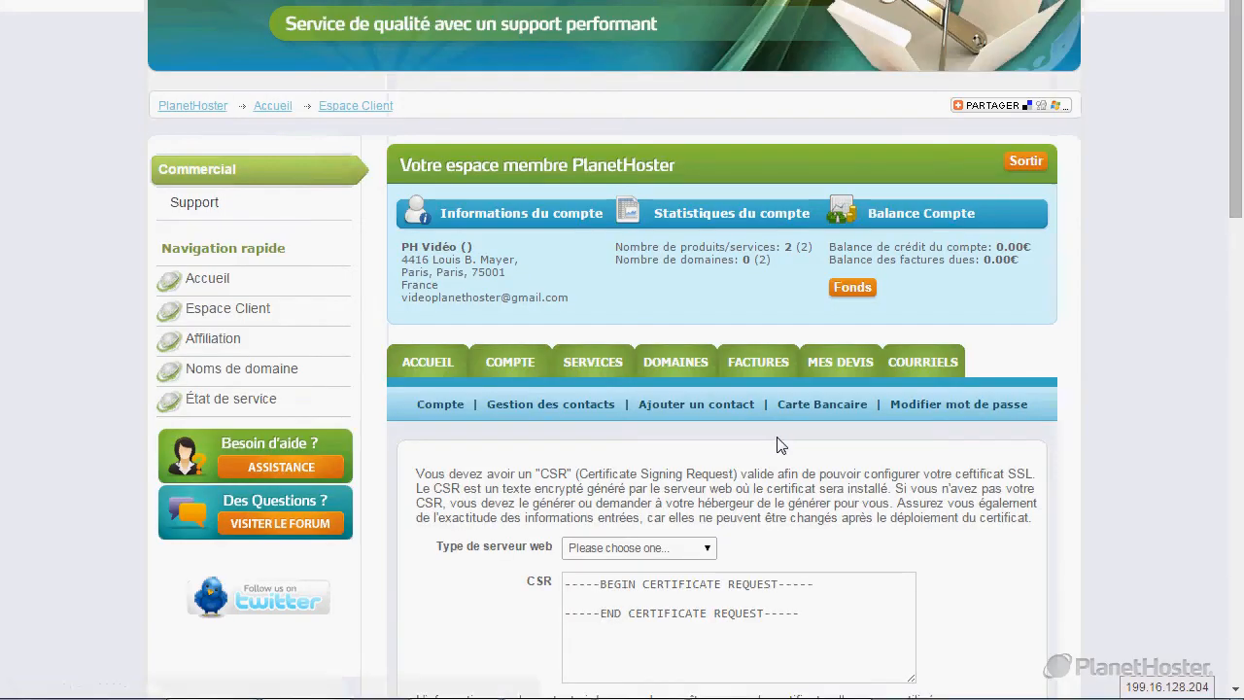
Choose Cpanel as the web server type and delete the placeholder text in the CSR box.
scroll(767, 442, "down", 3)
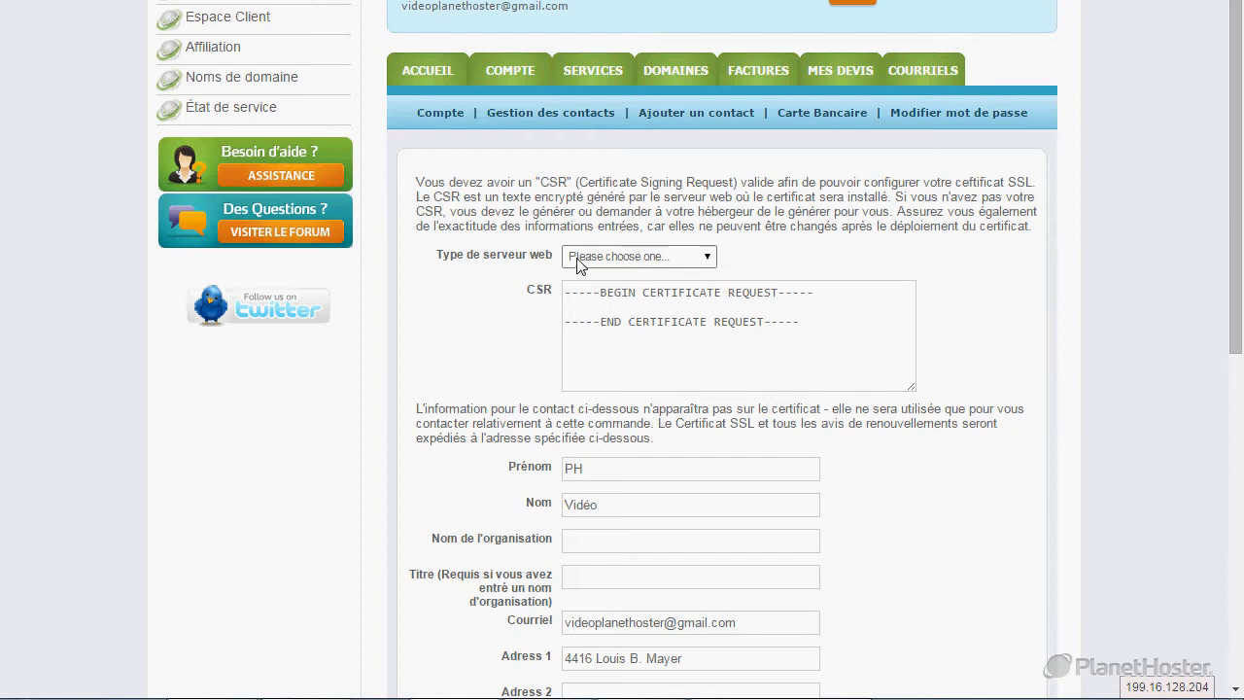
left_click(660, 262)
key("c")
key("c")
key("c")
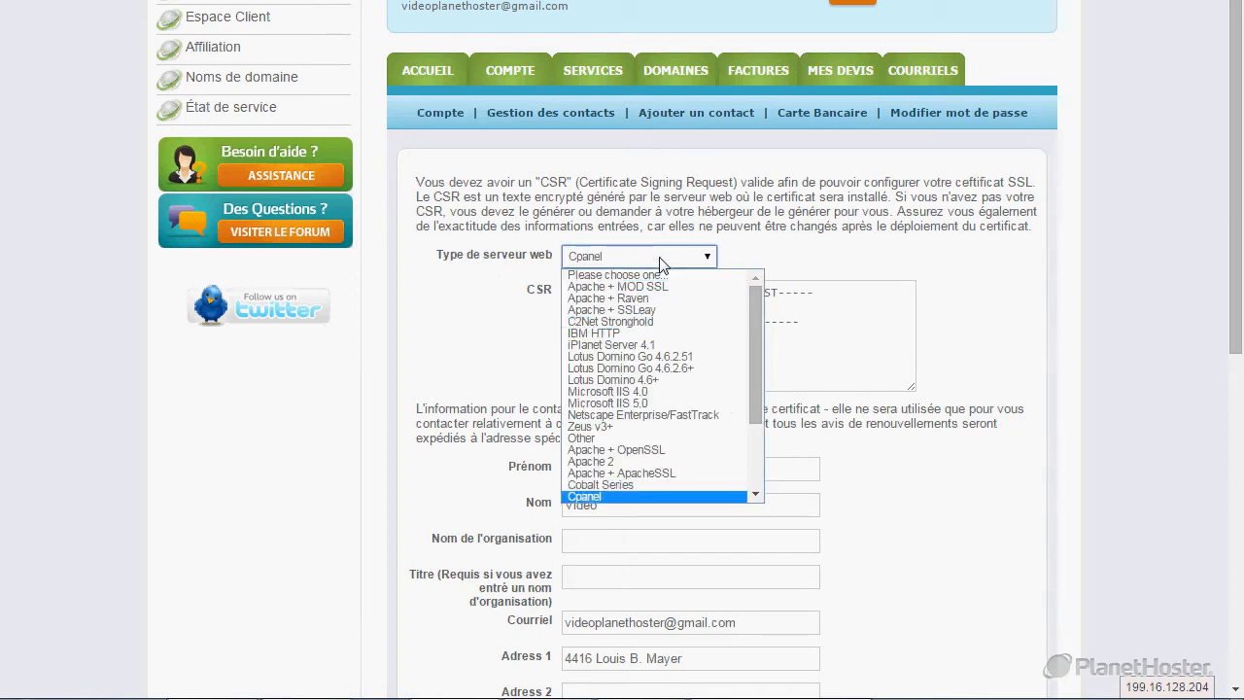
left_click(624, 497)
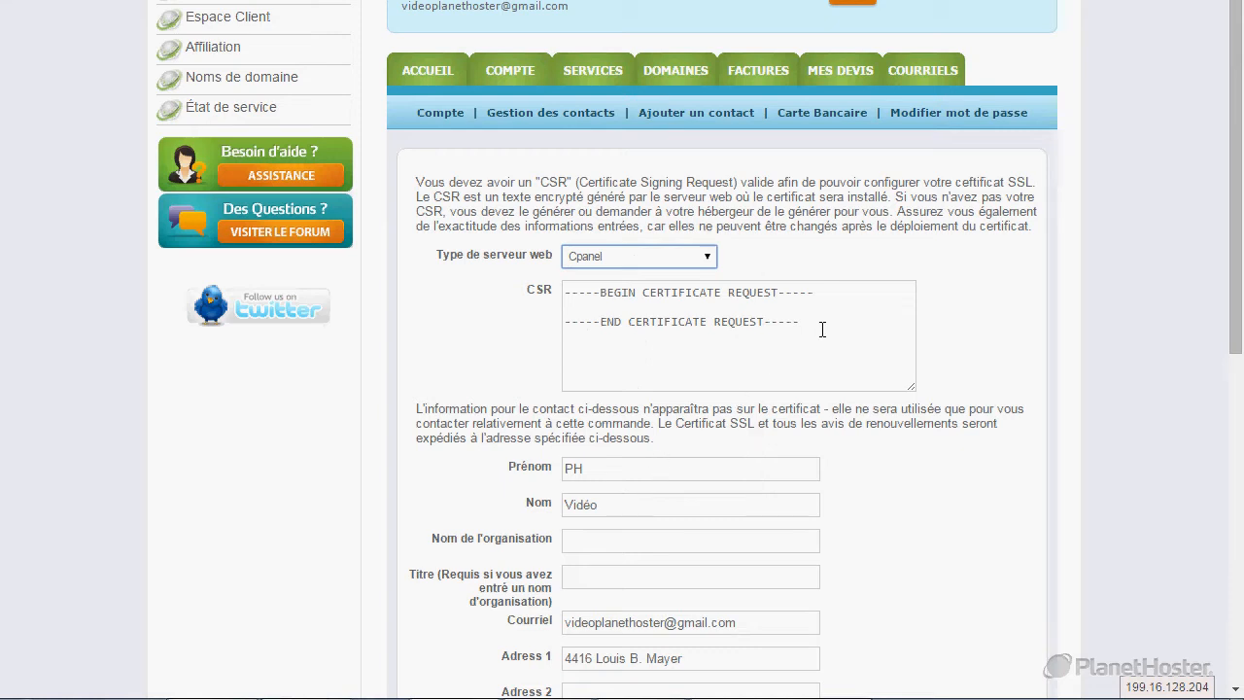
left_click_drag(825, 329, 441, 283)
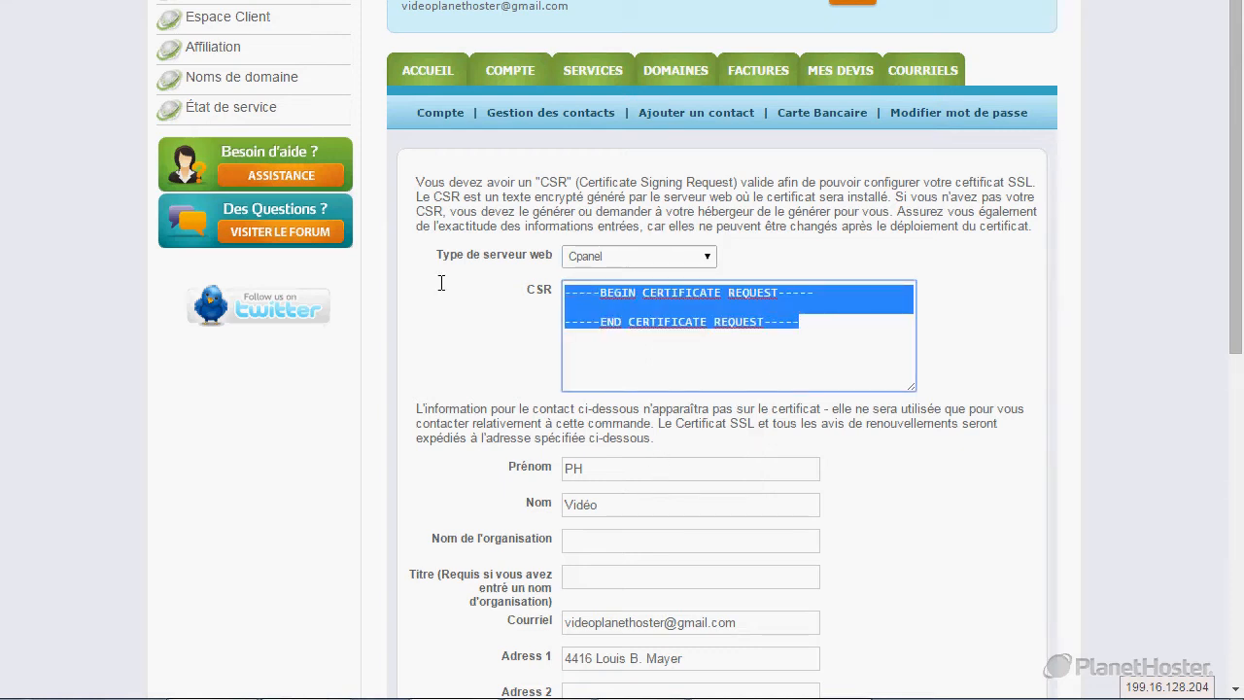
key("Delete")
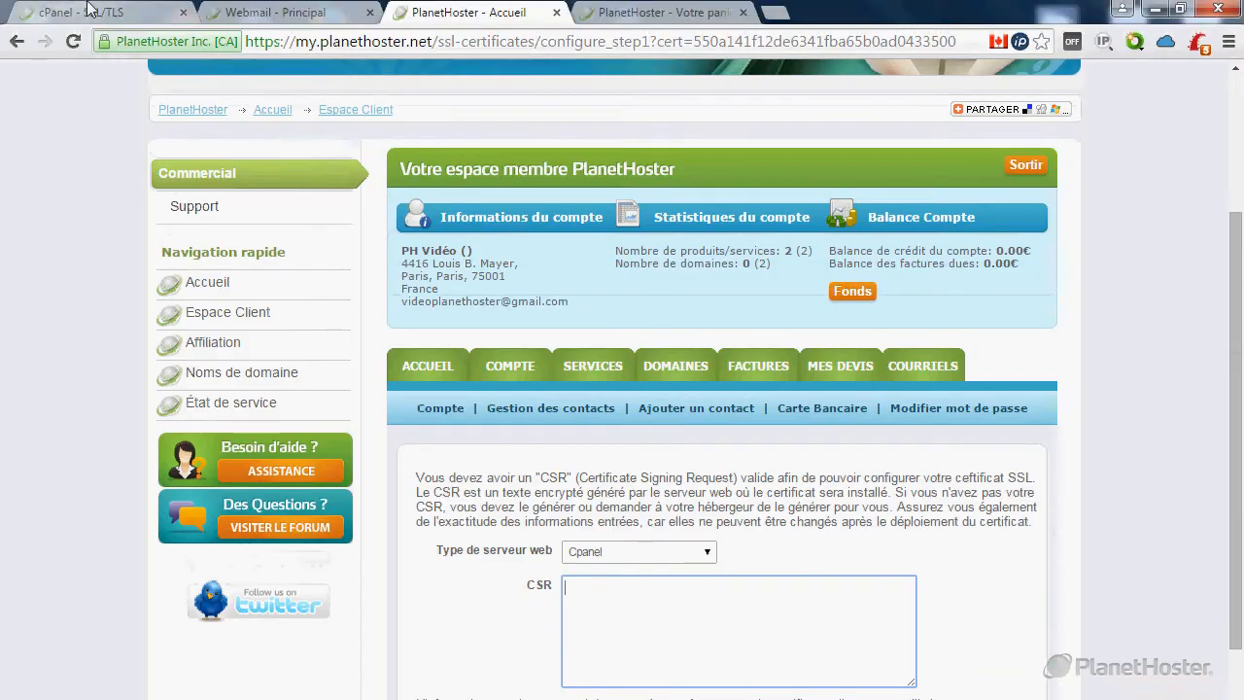
left_click(86, 9)
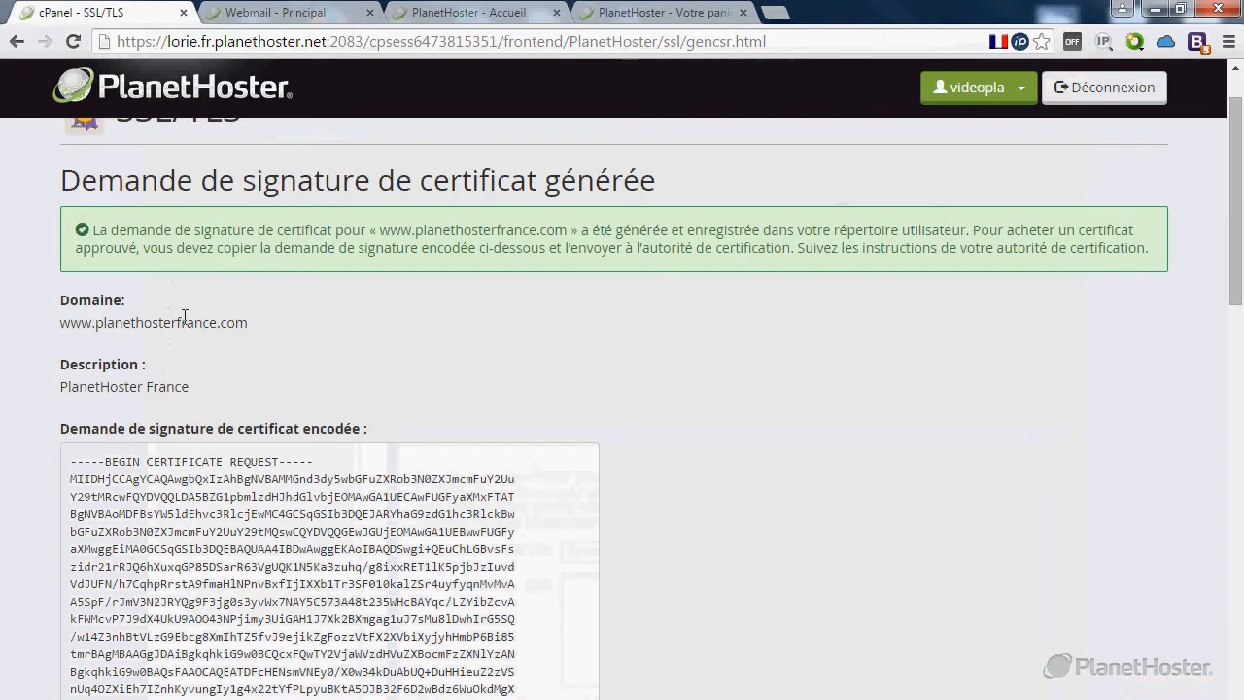
Copy the encoded CSR block from cPanel and focus the PlanetHoster CSR box.
scroll(181, 314, "down", 3)
left_click_drag(309, 515, 57, 200)
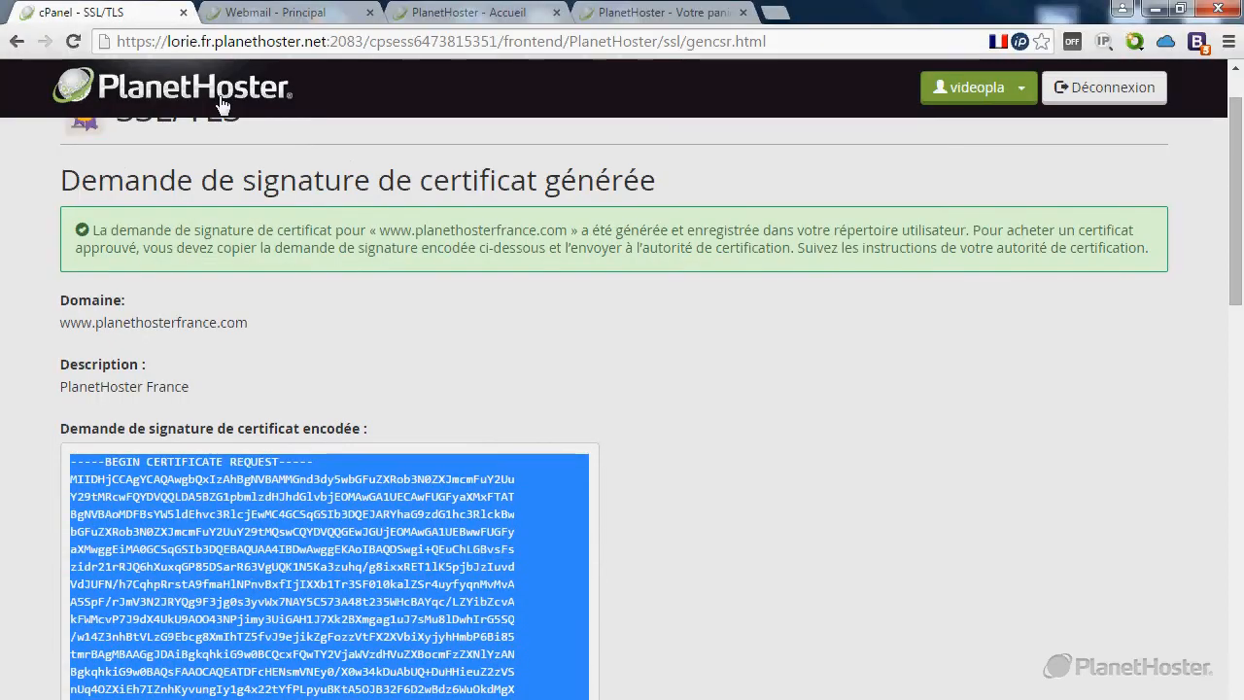
left_click(292, 11)
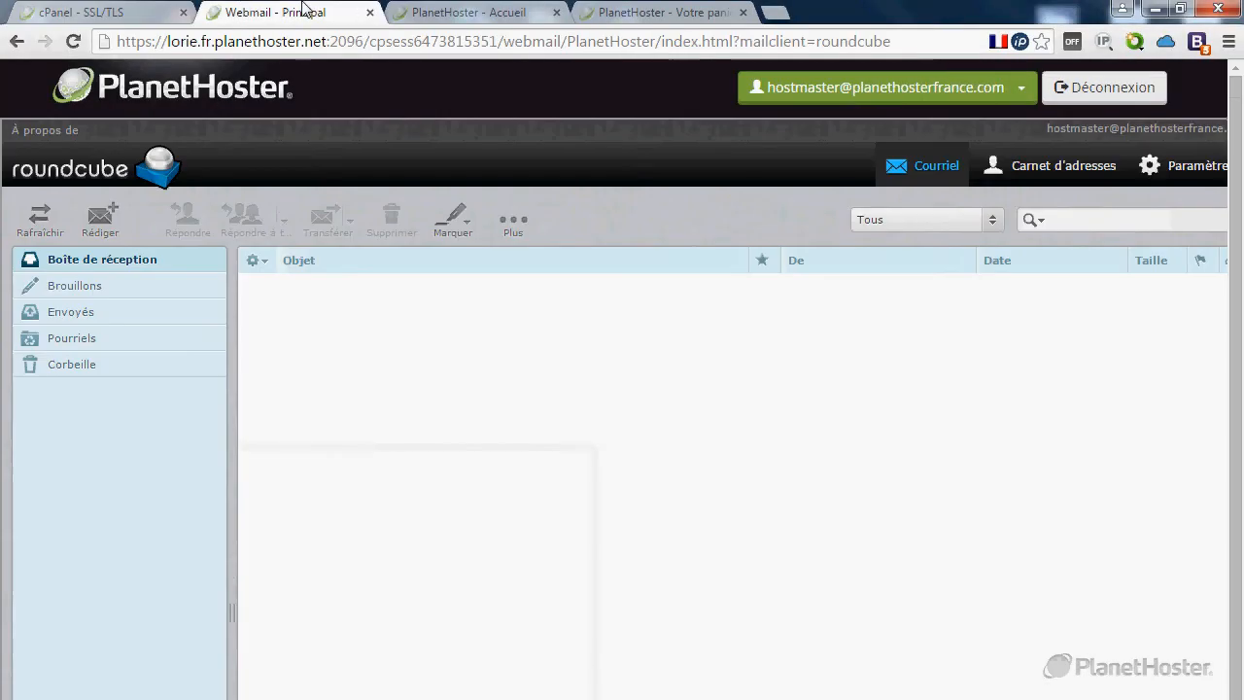
left_click(398, 12)
left_click(716, 605)
Paste the CSR and fill in organisation Planethoster and title Administrateur.
key("ctrl+v")
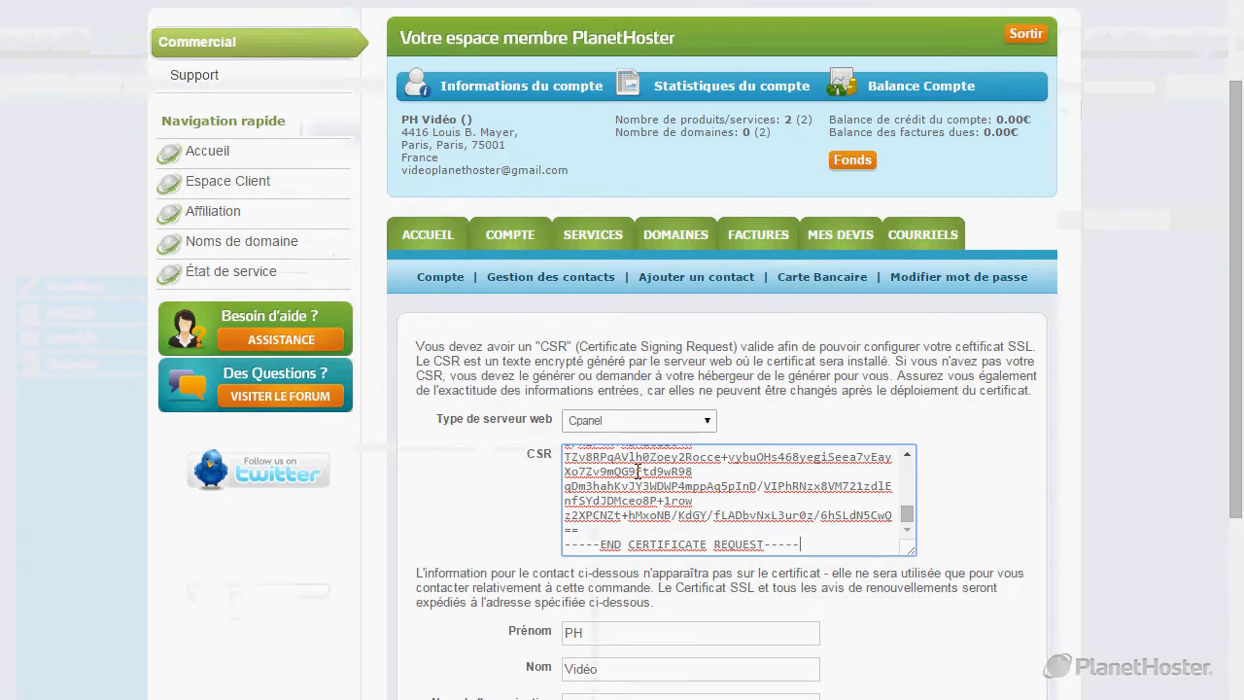
scroll(637, 470, "down", 3)
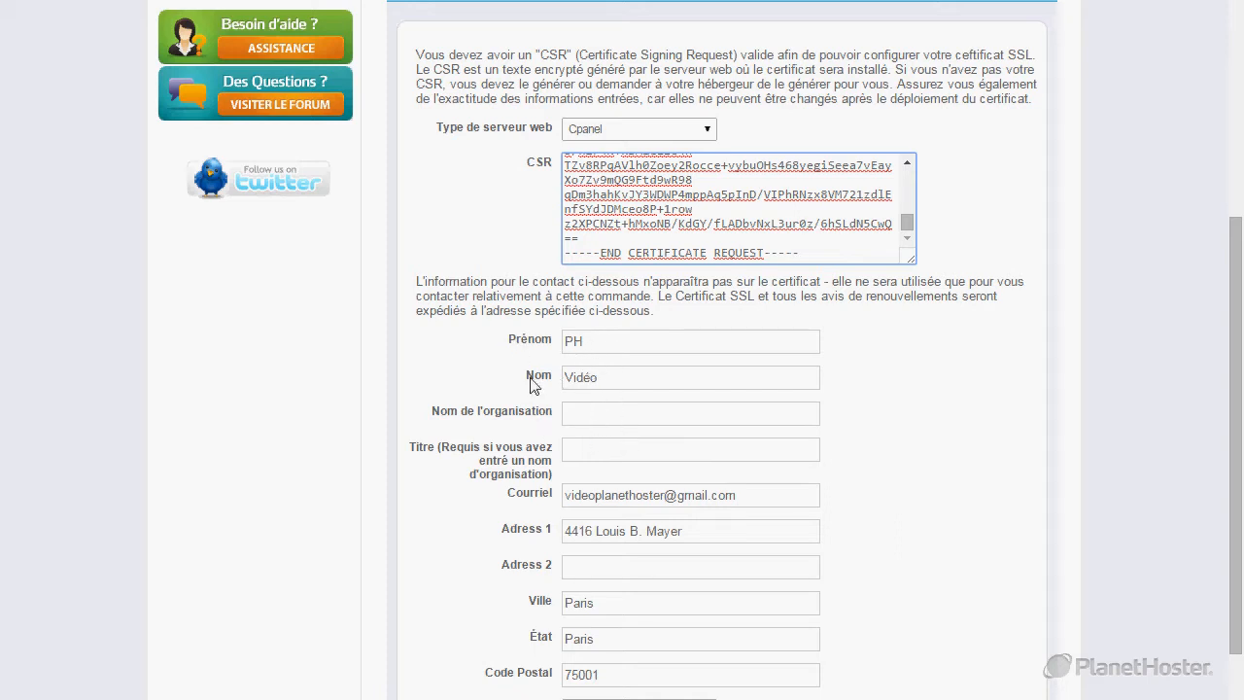
left_click(594, 413)
left_click(601, 438)
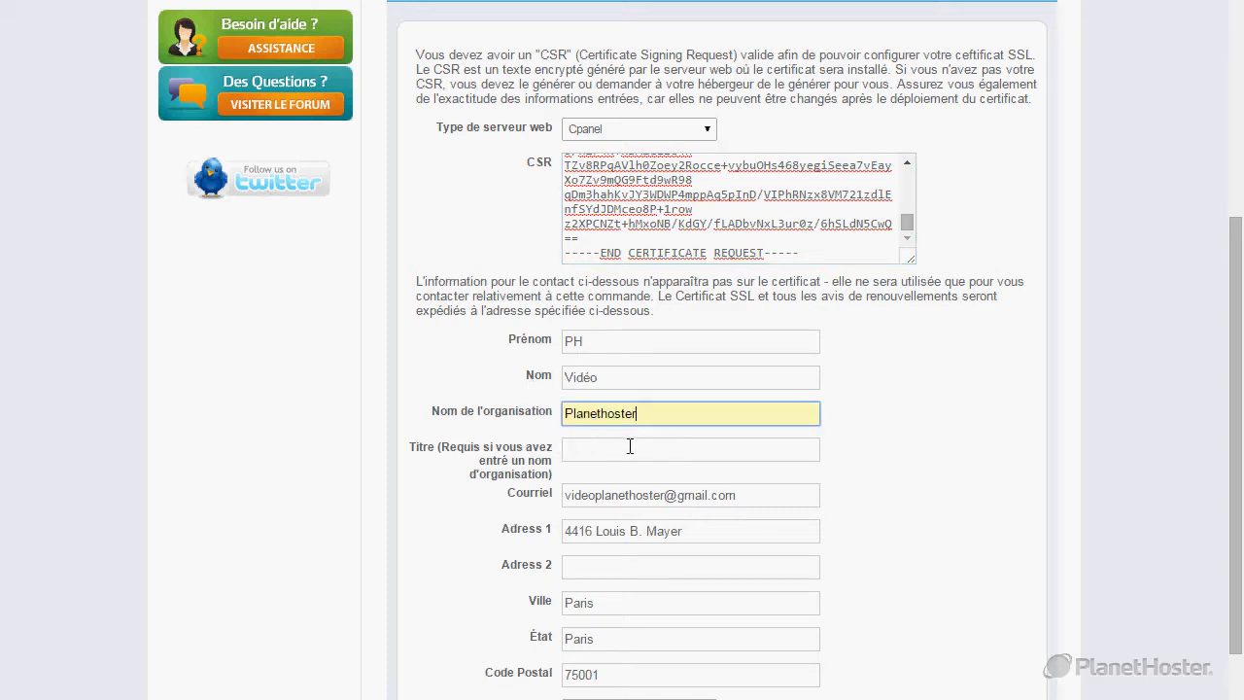
left_click(630, 446)
left_click(619, 474)
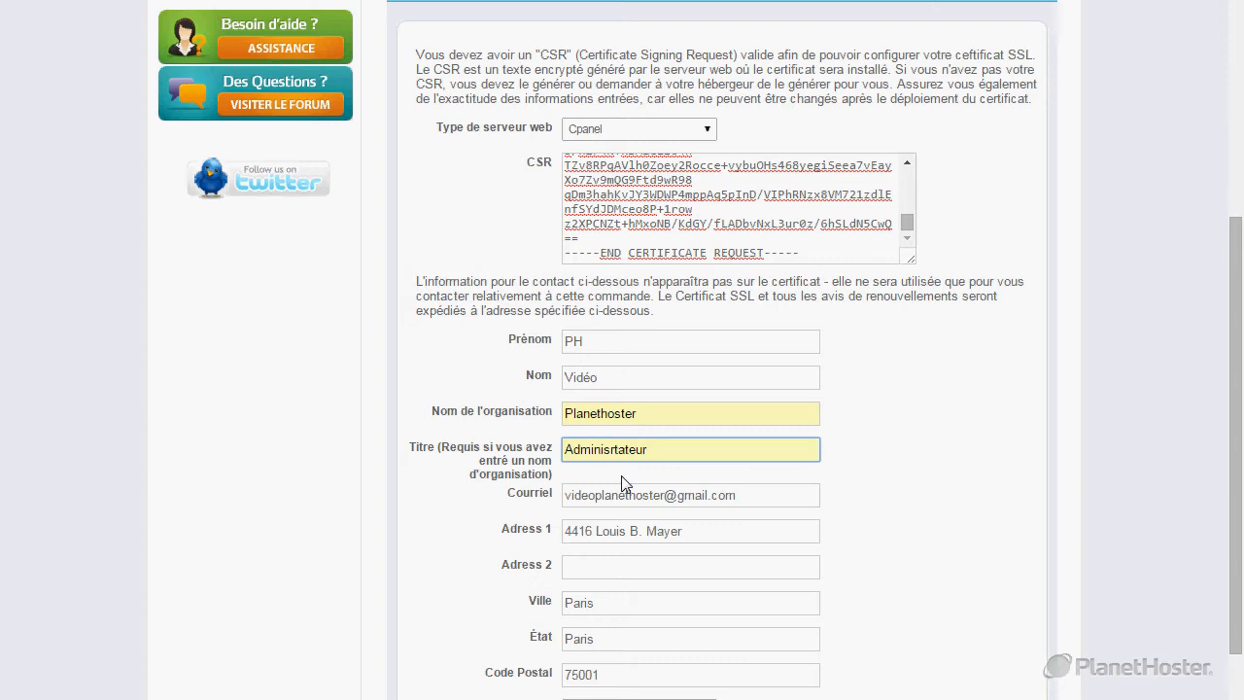
Set the contact e-mail to the domain's hostmaster address and the country to France, then submit.
scroll(613, 457, "down", 2)
left_click_drag(766, 362, 550, 365)
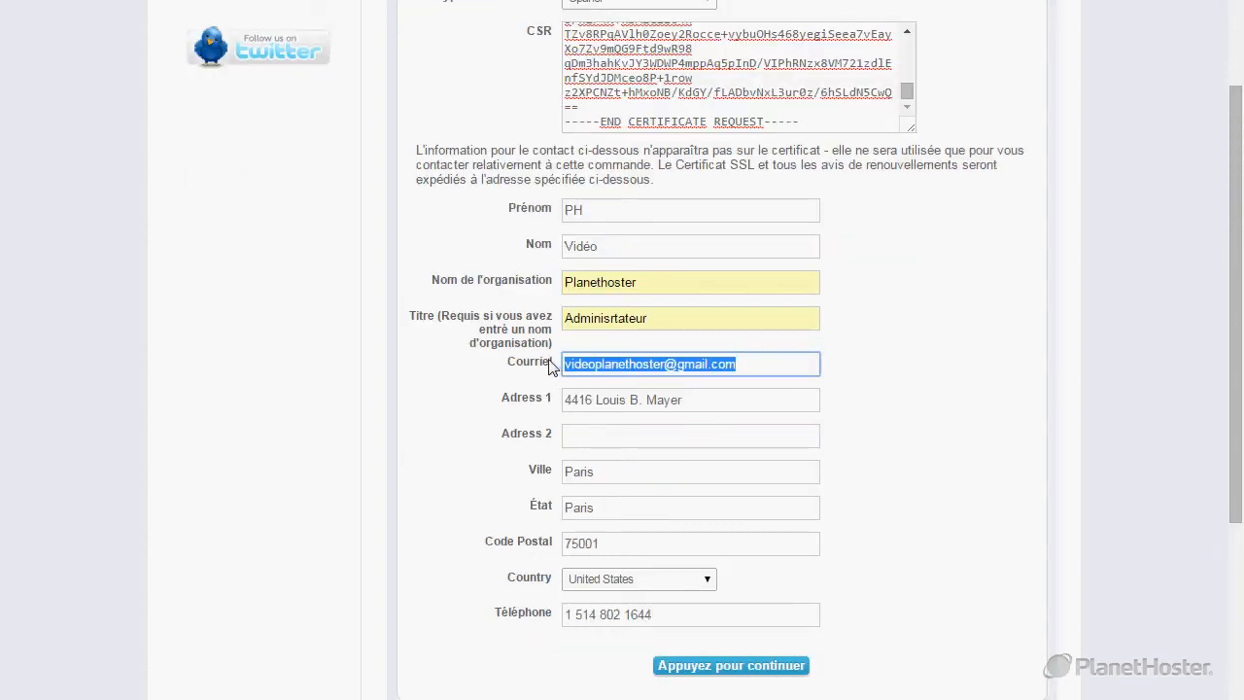
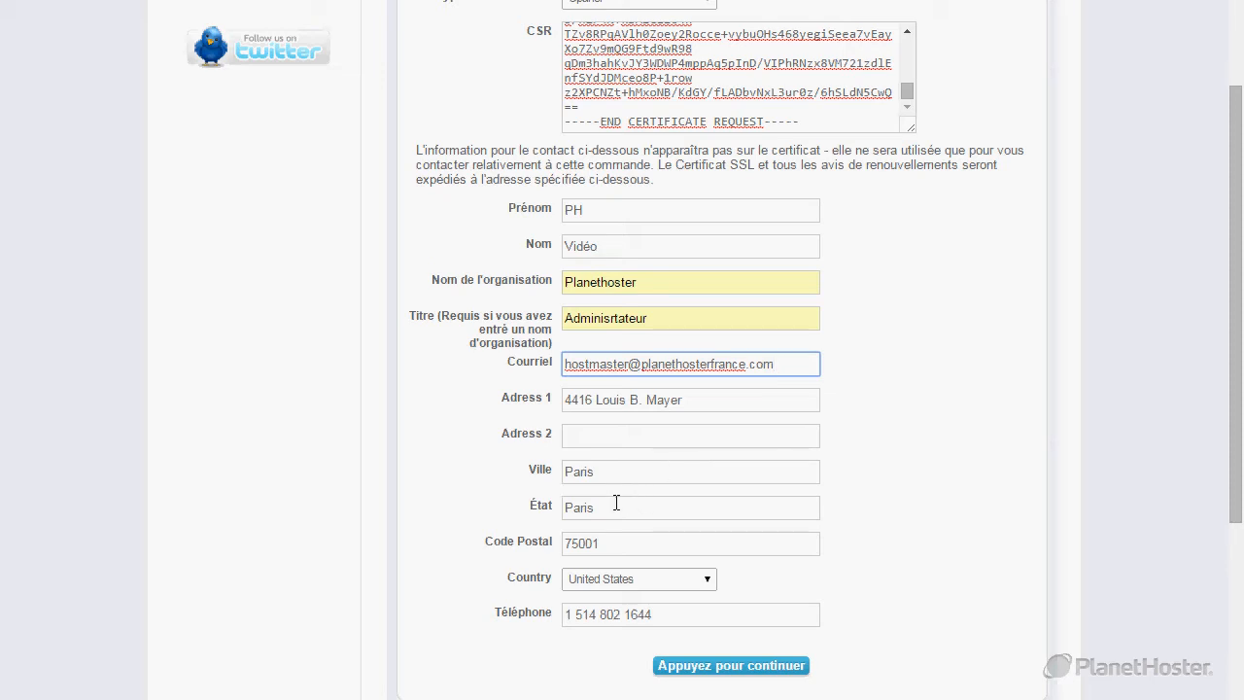
scroll(602, 525, "down", 1)
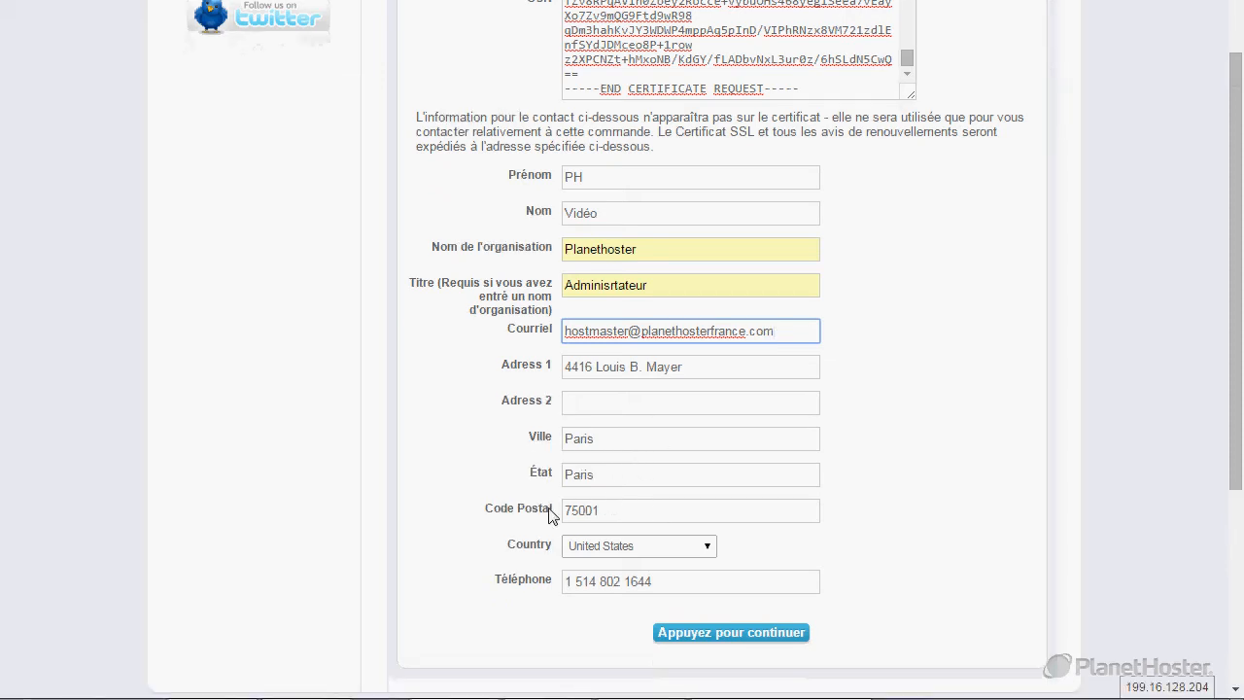
left_click(627, 550)
type("fr")
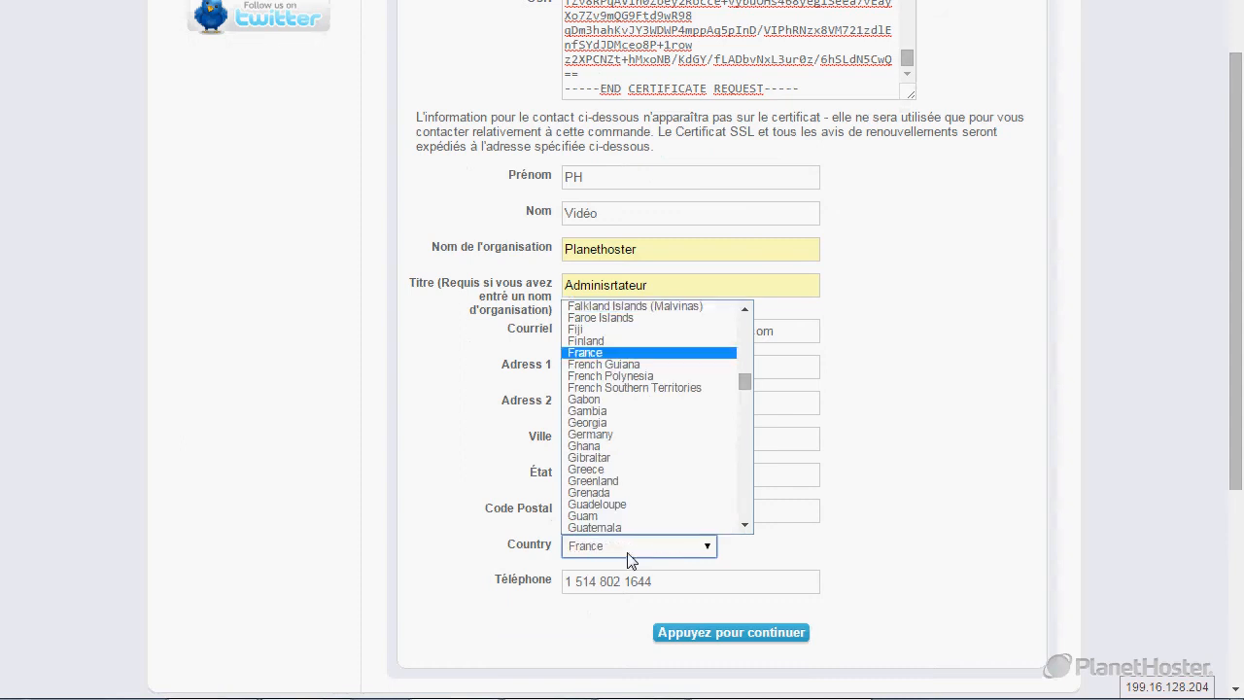
key("Return")
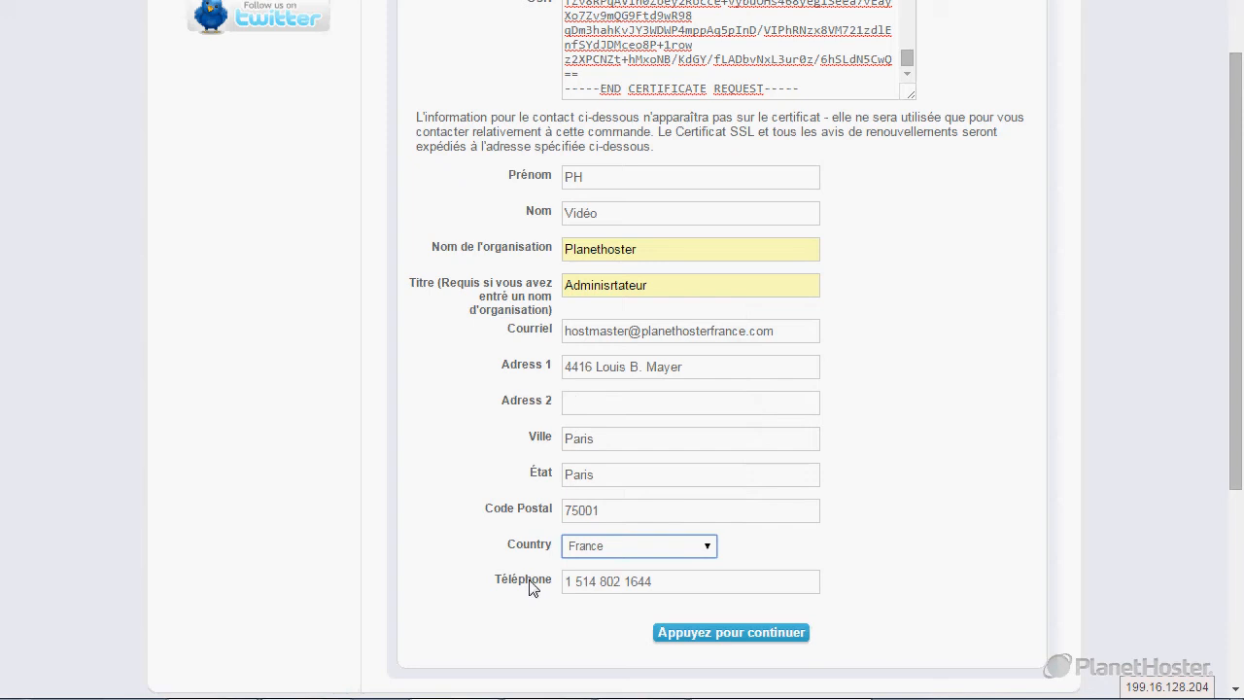
left_click(743, 638)
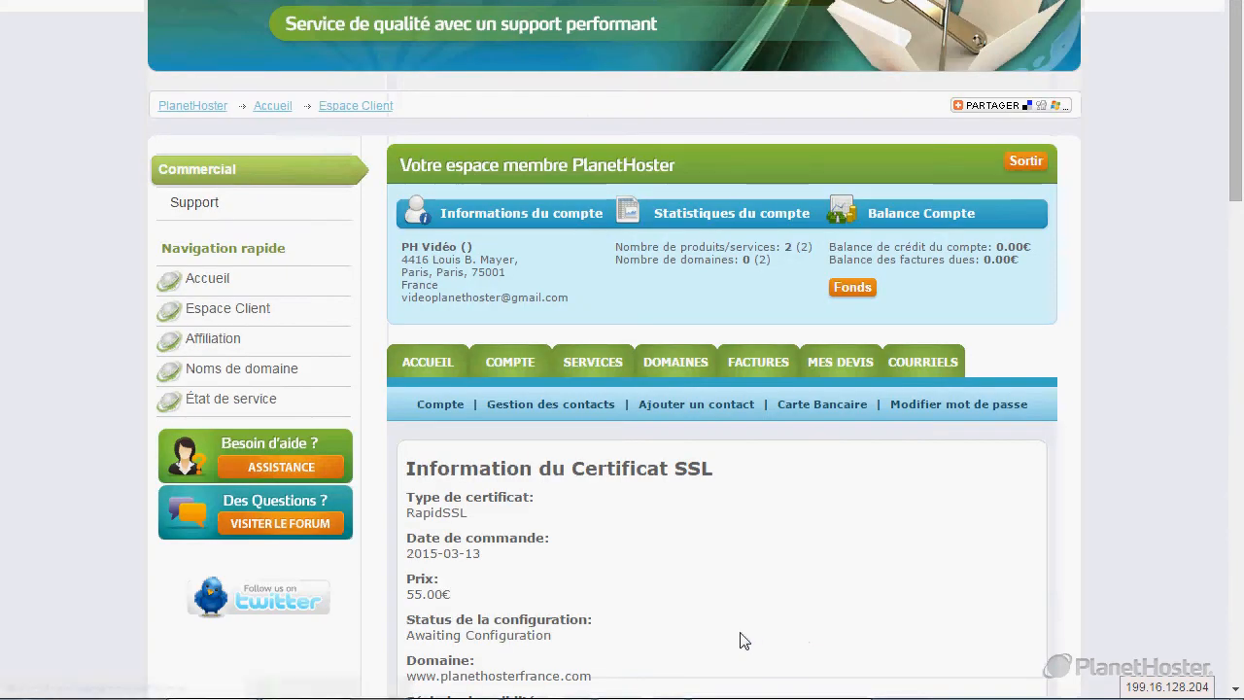
Pick the domain's hostmaster address as the approval recipient and finish the certificate configuration.
scroll(702, 376, "down", 3)
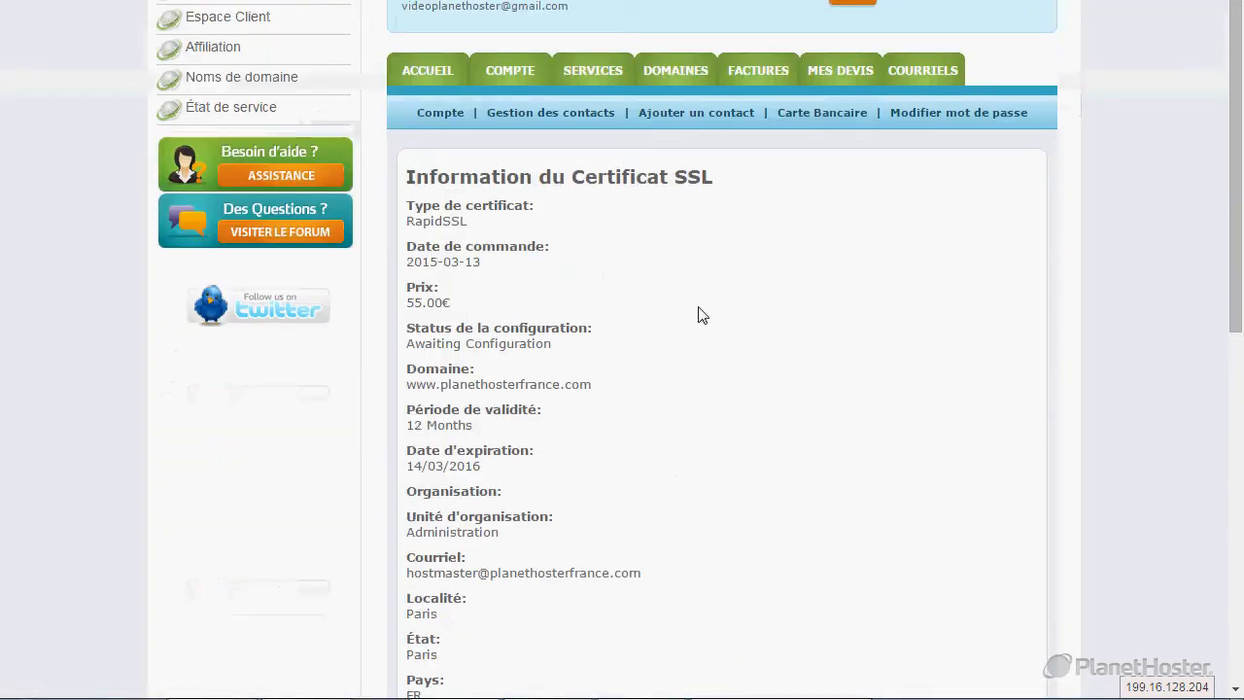
scroll(696, 391, "down", 3)
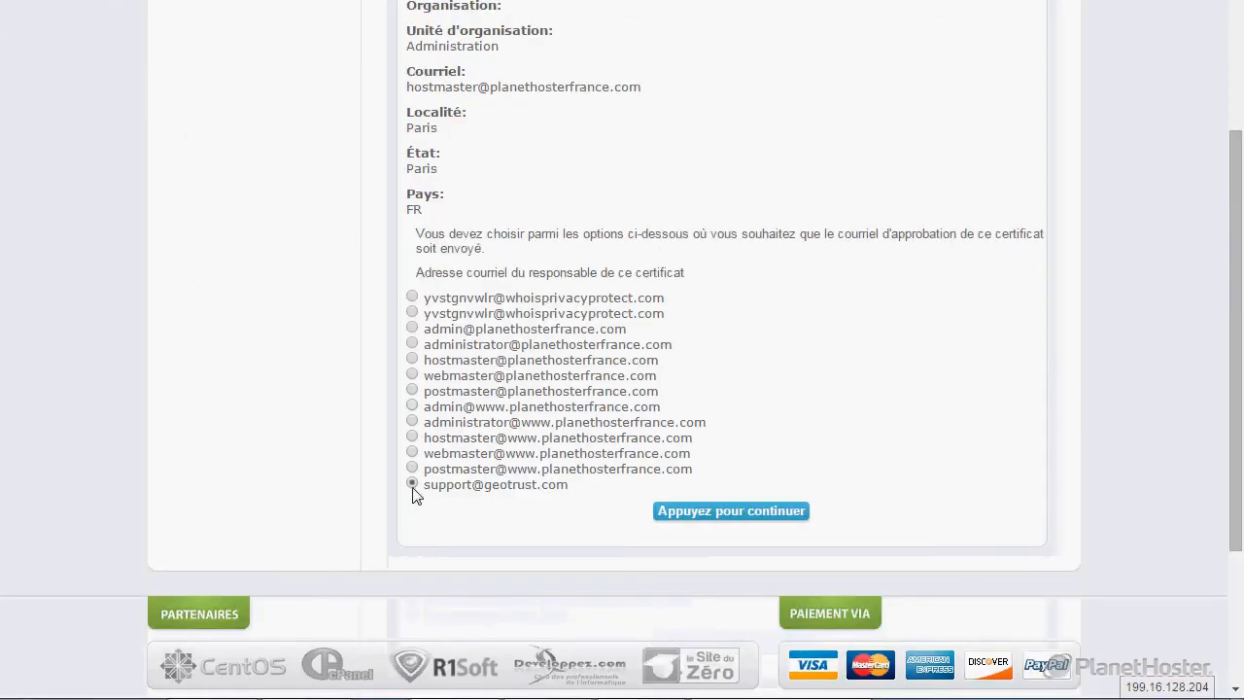
left_click(412, 360)
left_click_drag(425, 361, 661, 364)
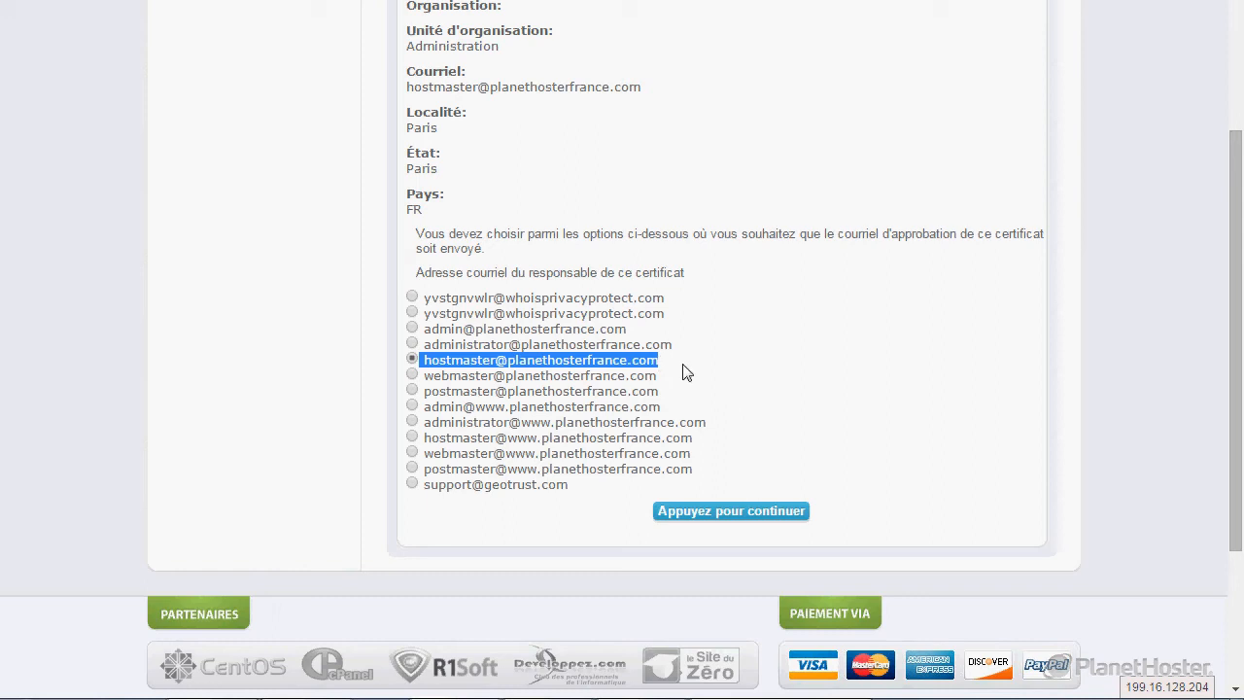
left_click(711, 516)
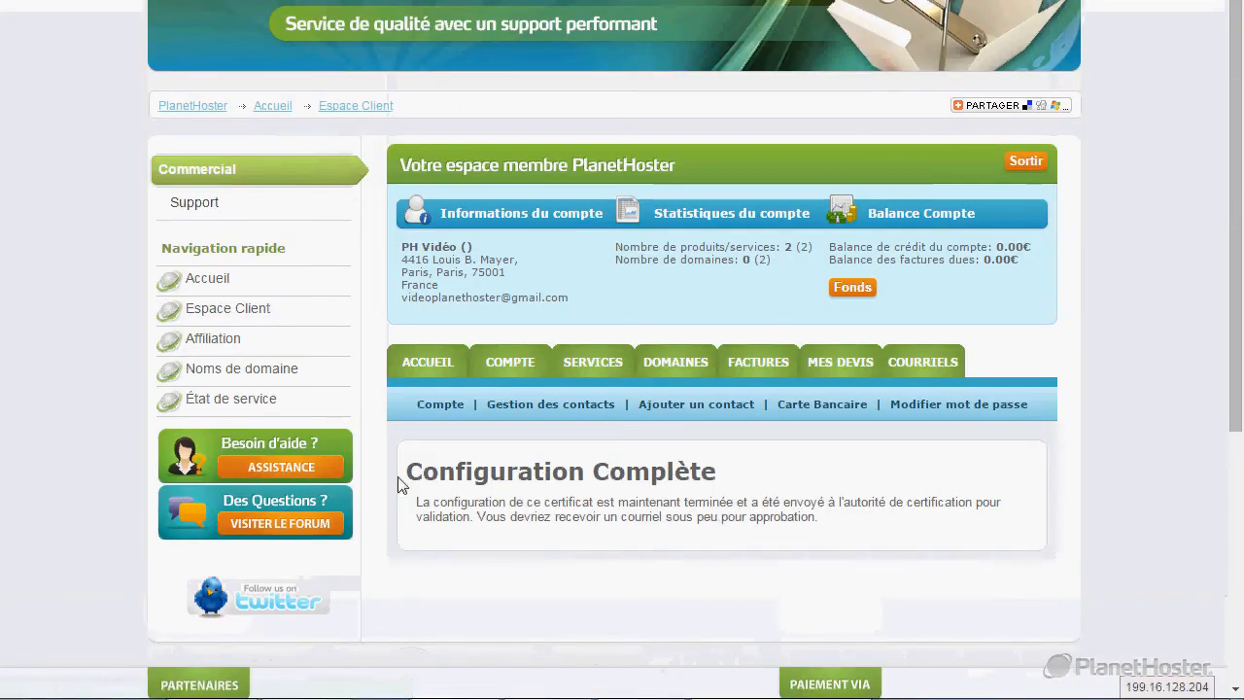
left_click_drag(404, 472, 851, 530)
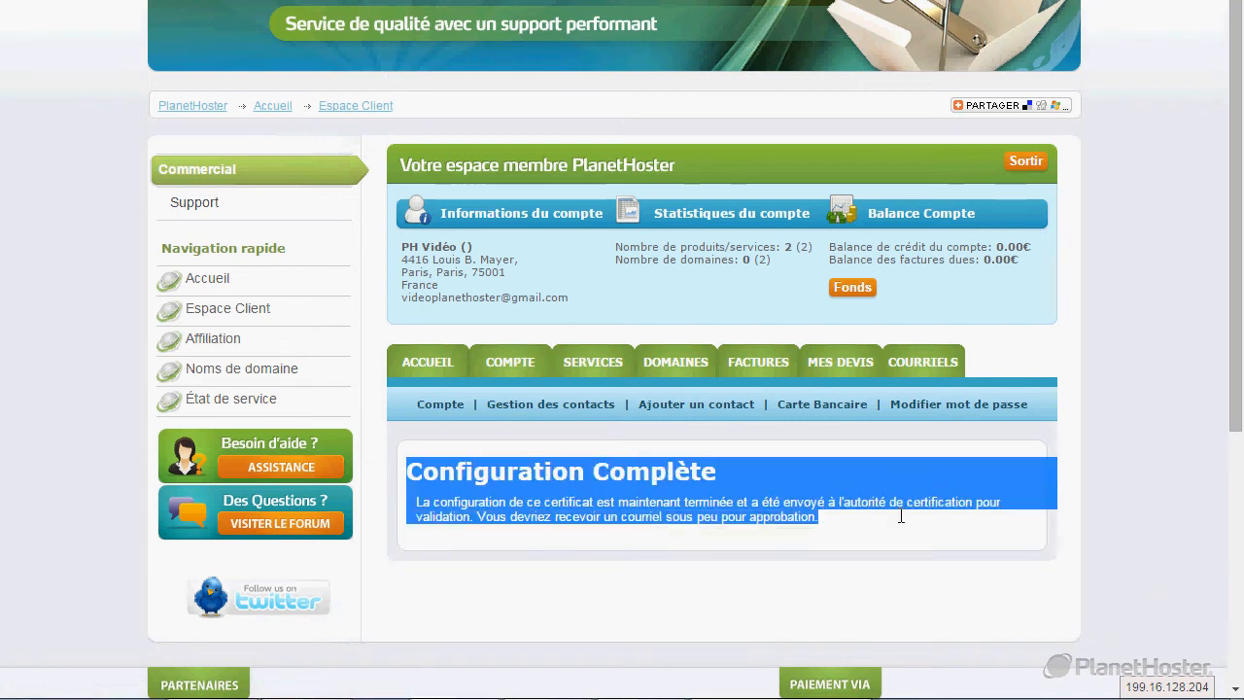
left_click(851, 530)
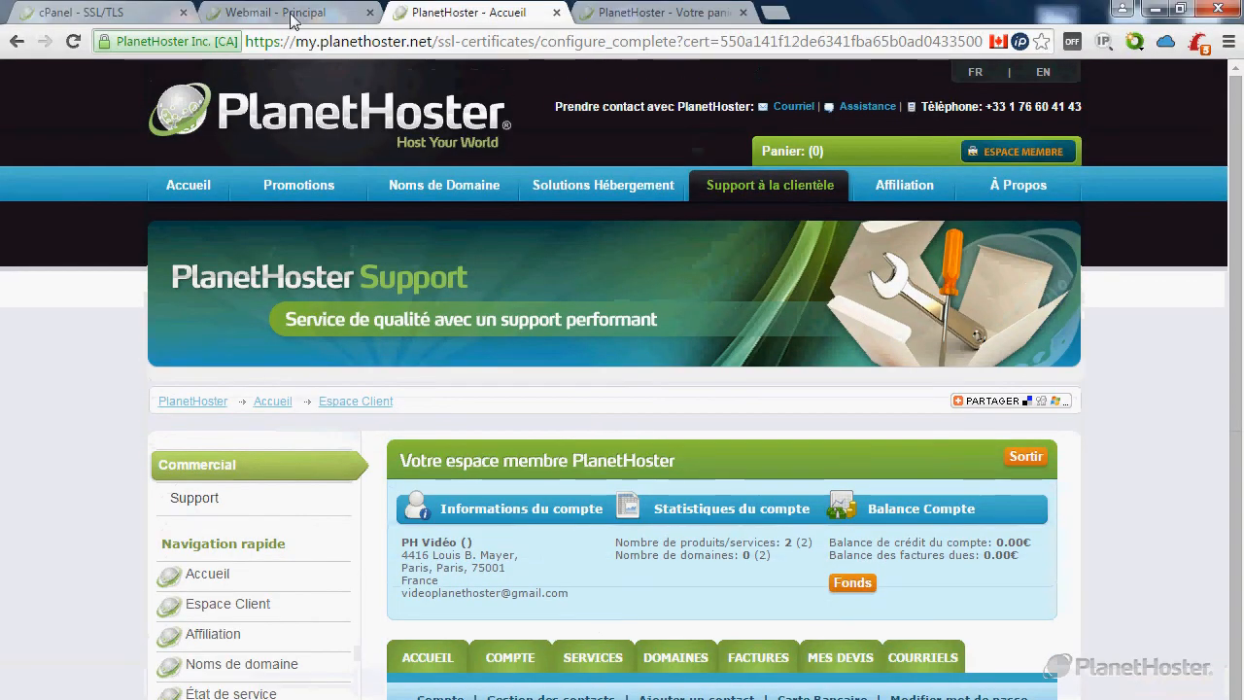
Refresh the inbox, open the RapidSSL Certificate Request Confirmation e-mail, and follow its geotrust approval link.
left_click(277, 14)
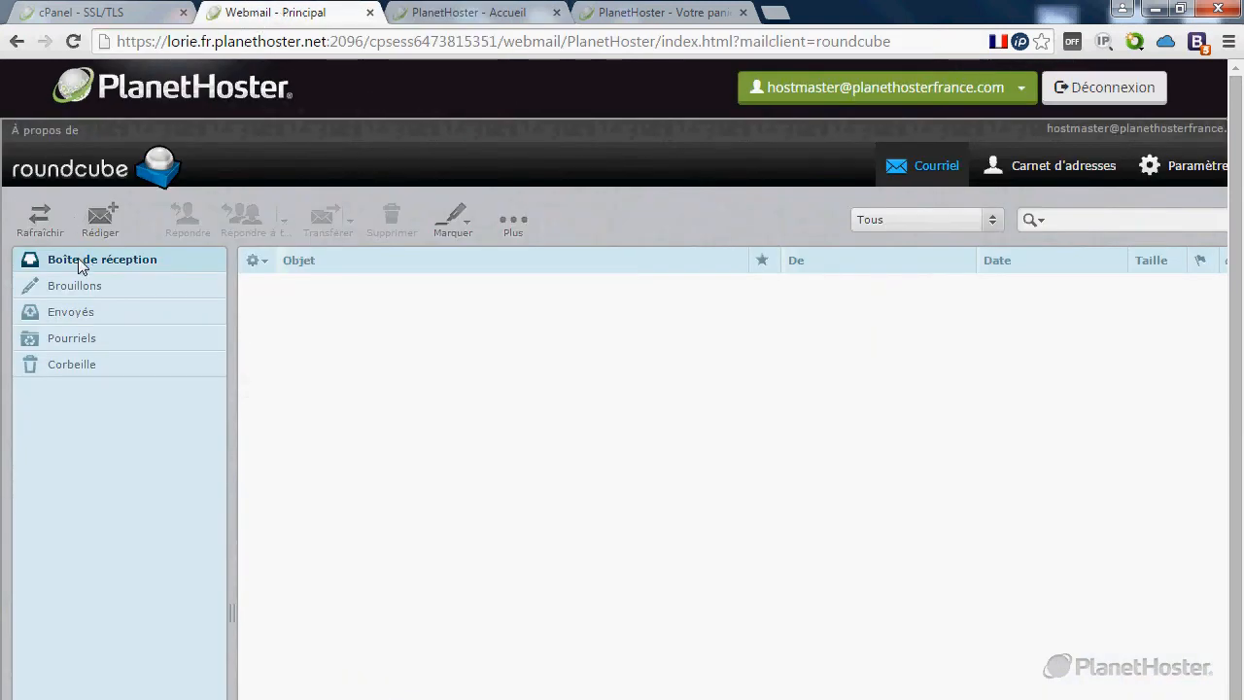
left_click(40, 225)
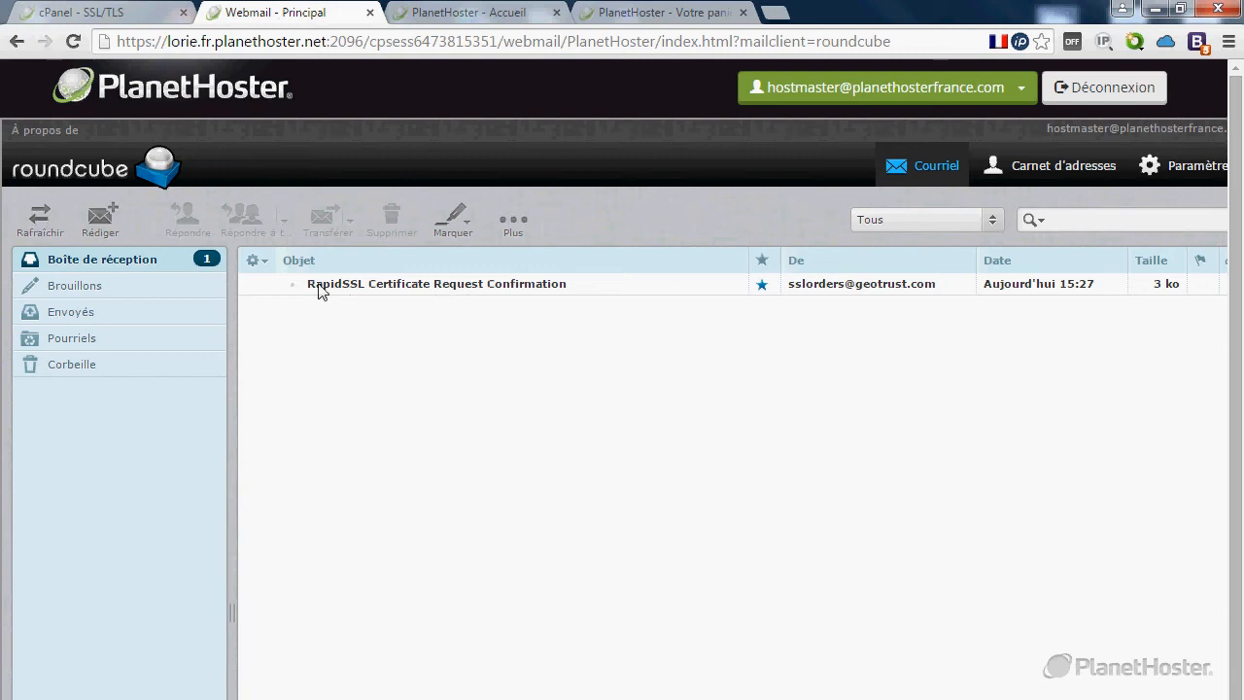
double_click(464, 291)
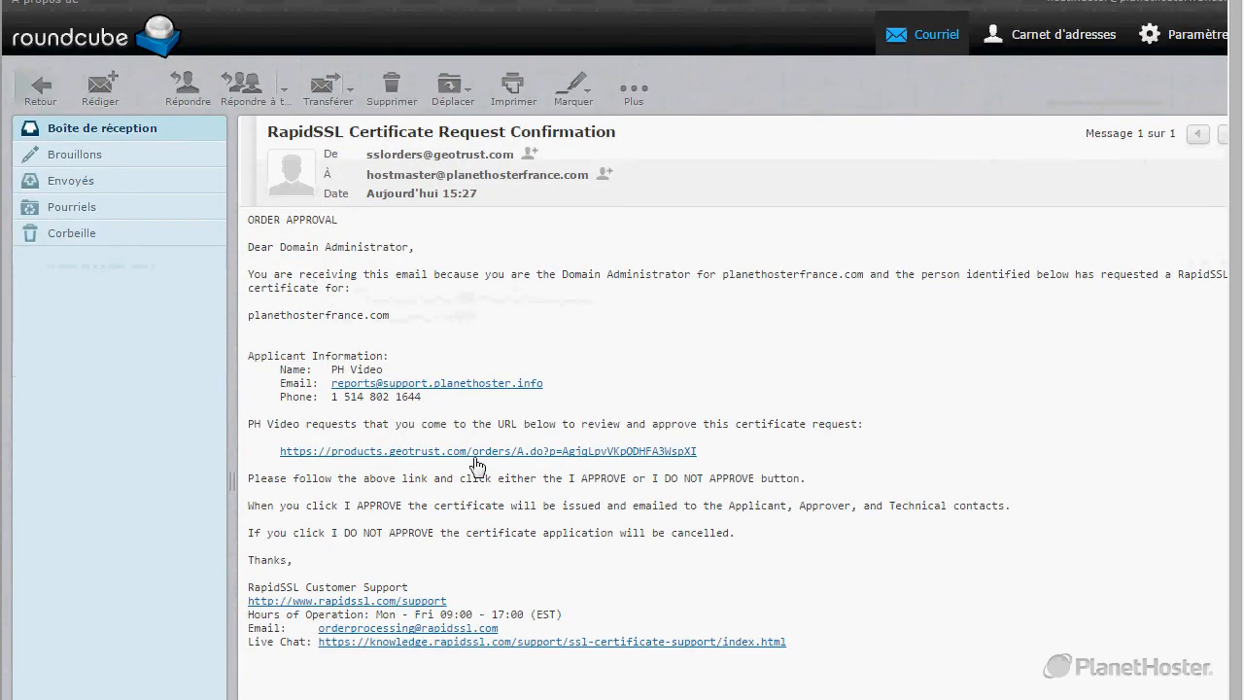
left_click_drag(276, 451, 721, 448)
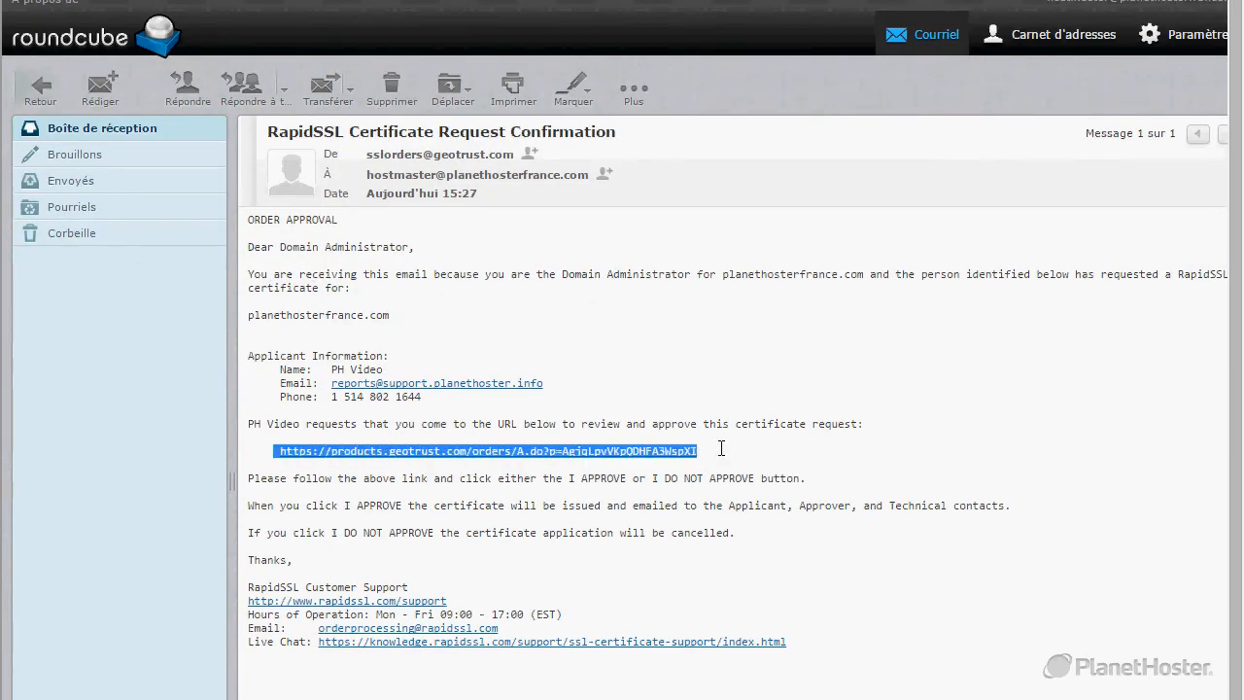
left_click(565, 456)
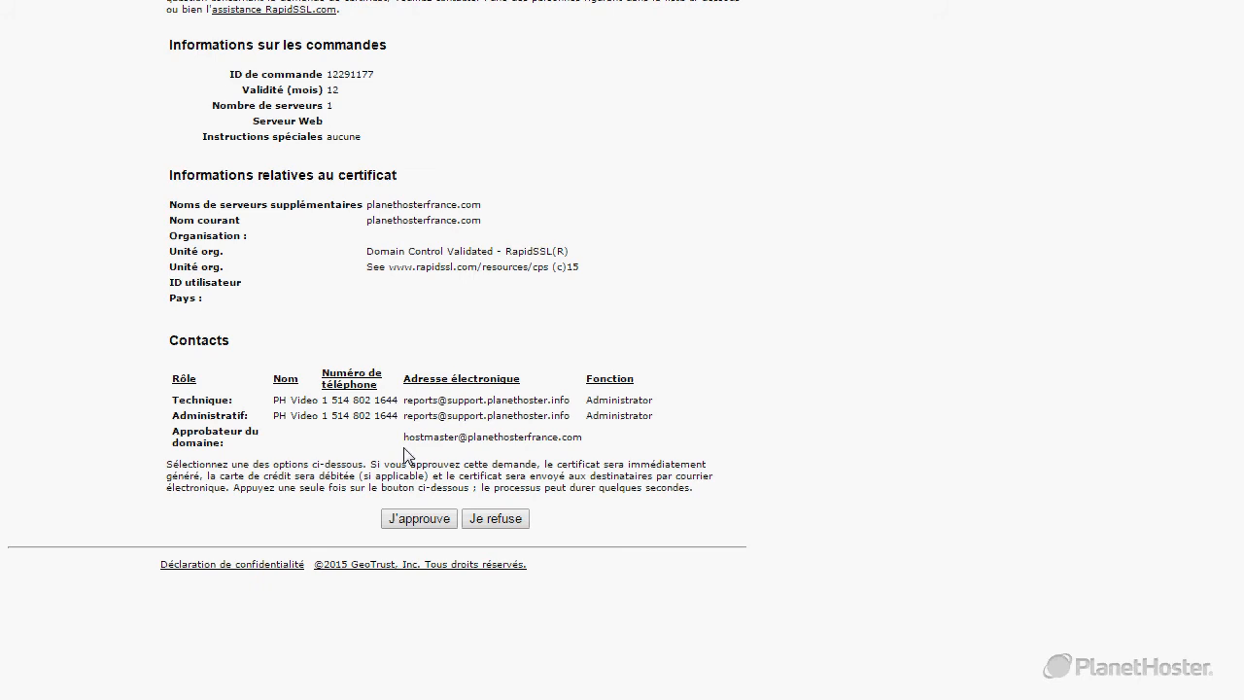
Approve the 12-month planethosterfrance.com certificate order with 'J'approuve'.
left_click(424, 524)
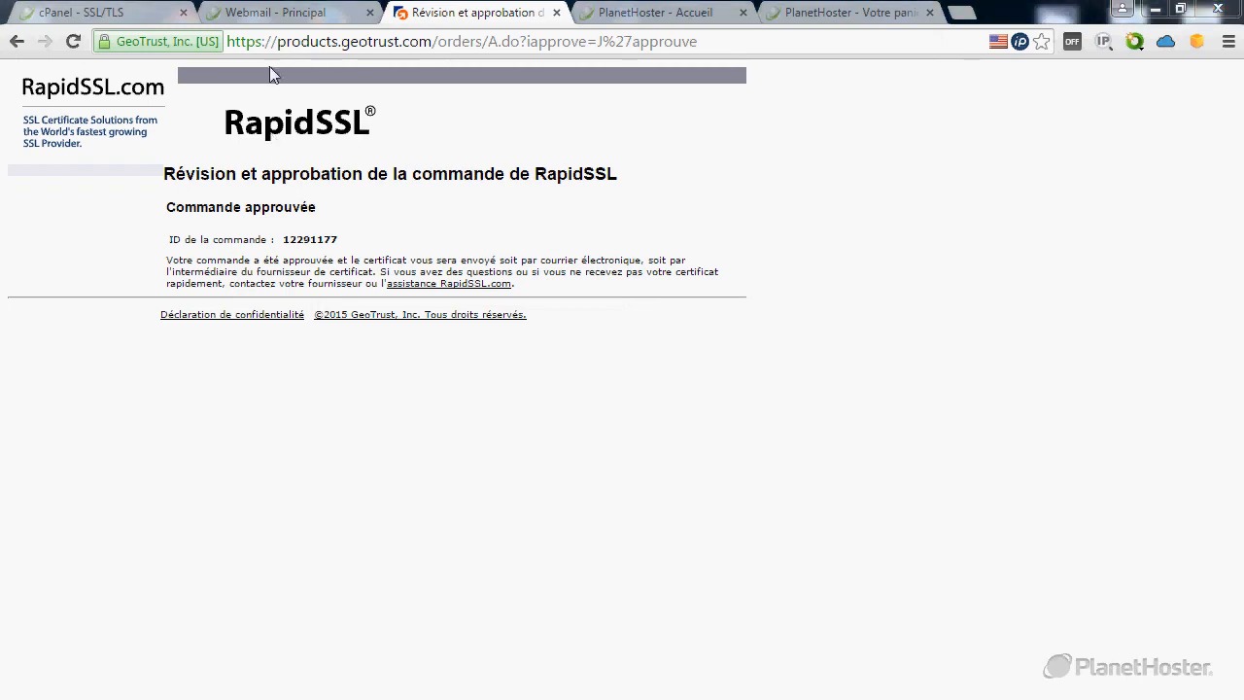
Open the RapidSSL order-complete e-mail and select its certificate text from BEGIN to END CERTIFICATE.
left_click(306, 10)
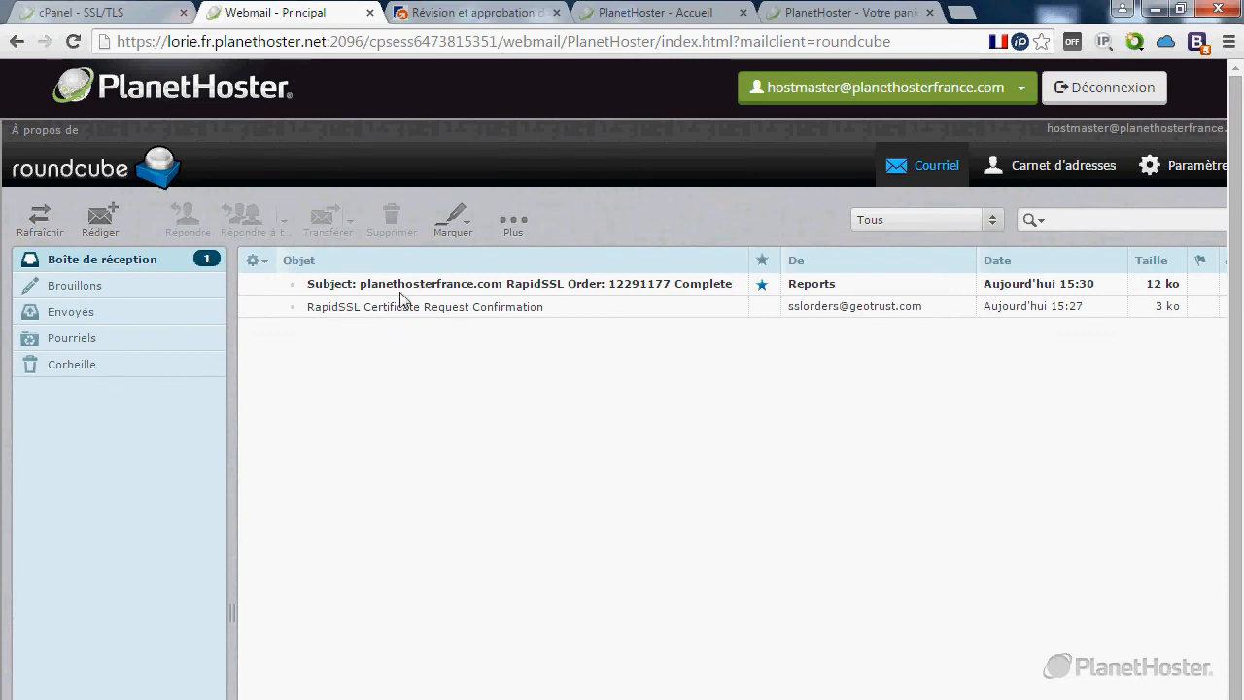
double_click(575, 295)
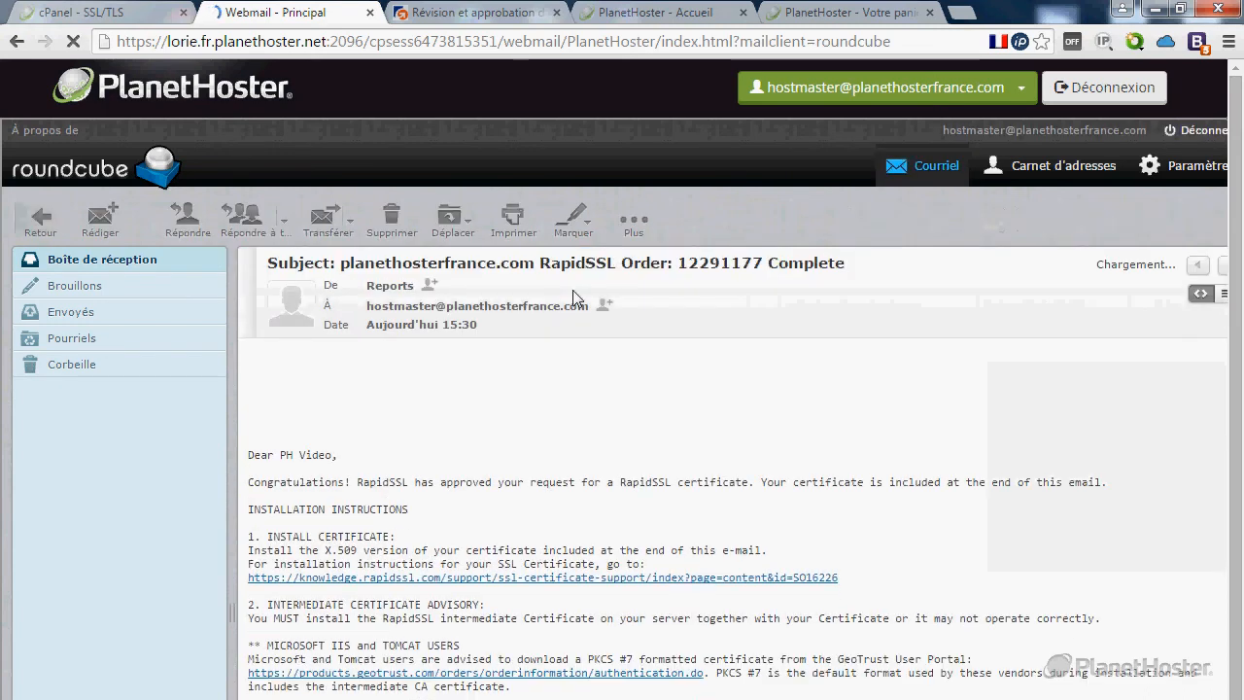
scroll(533, 362, "down", 5)
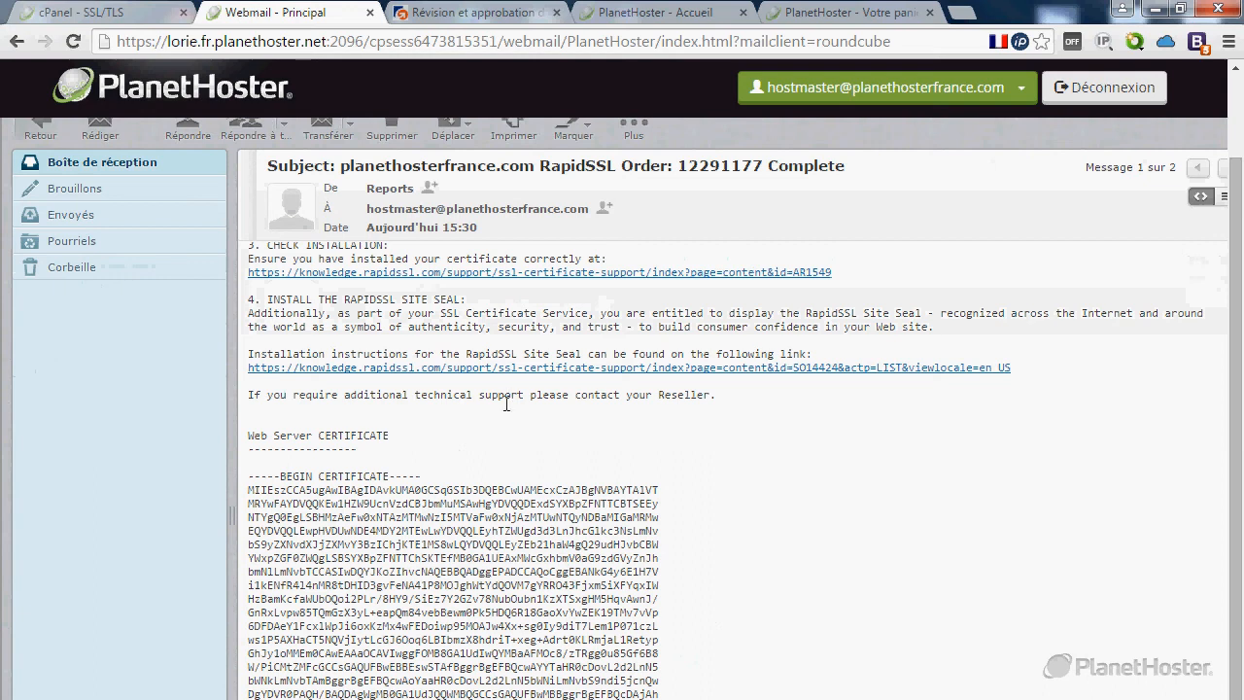
scroll(476, 466, "down", 3)
scroll(472, 470, "down", 3)
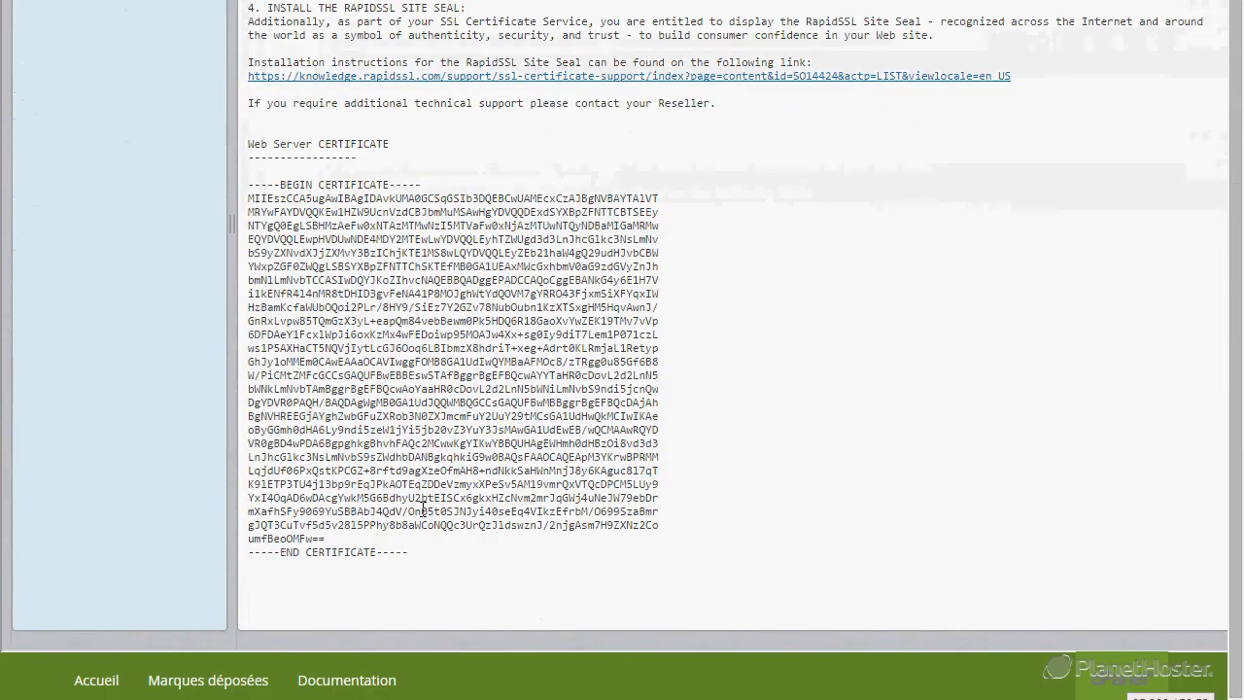
left_click_drag(409, 521, 248, 283)
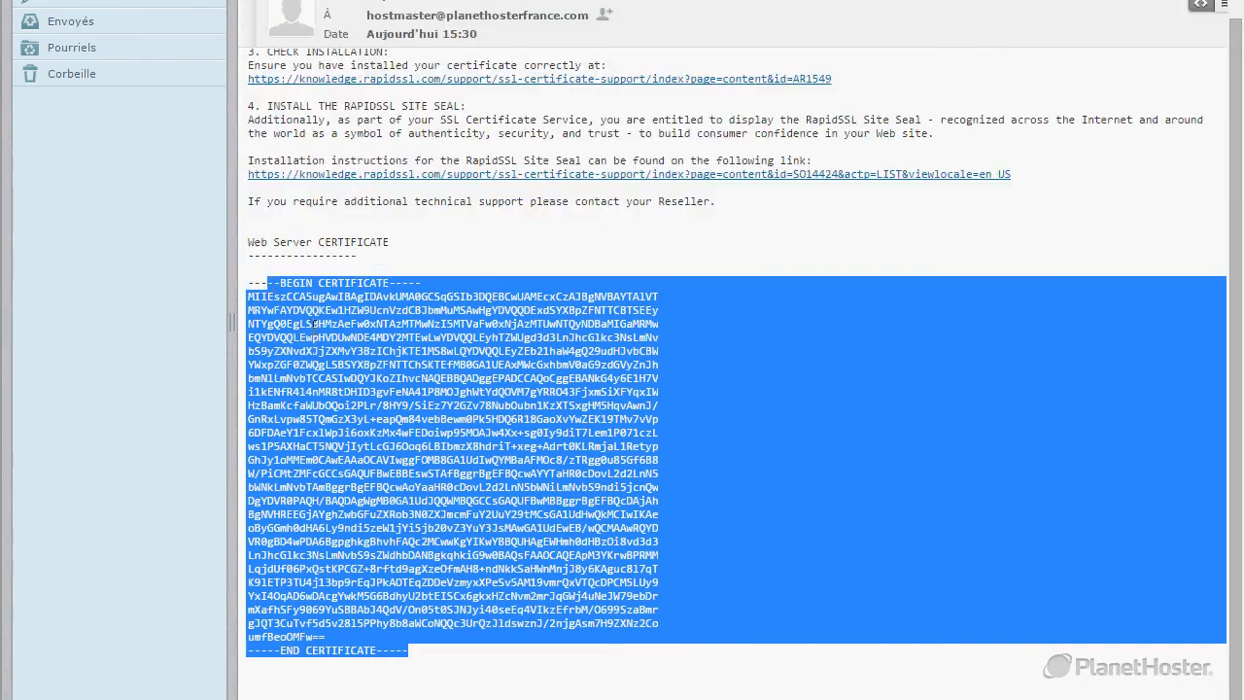
scroll(463, 525, "down", 3)
left_click(459, 527)
left_click_drag(412, 522, 243, 288)
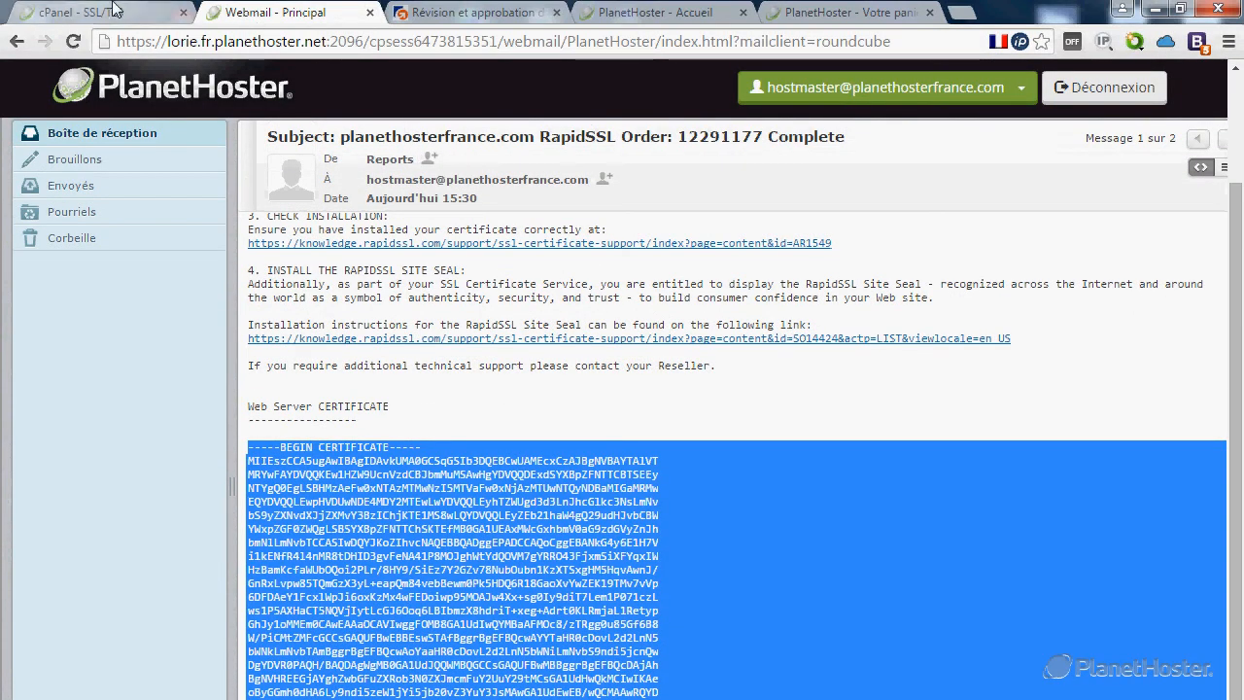
From the cPanel home page, search 'ssl' and open the SSL/TLS manager.
left_click(114, 11)
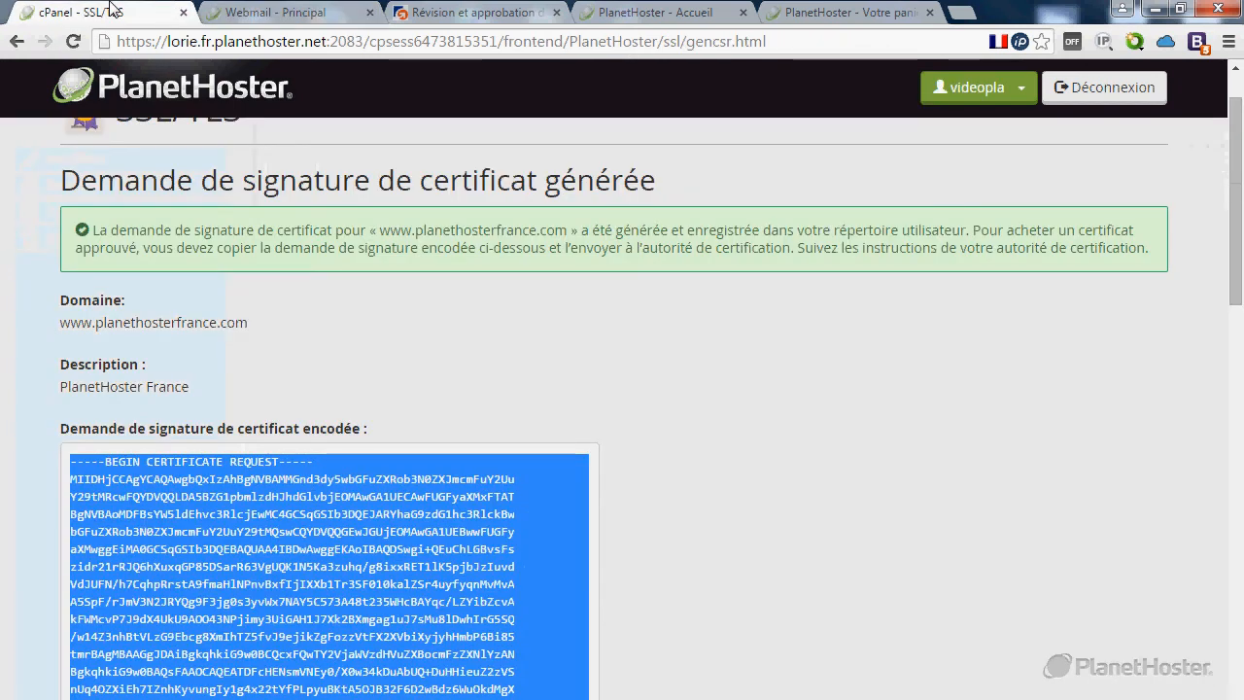
scroll(357, 382, "up", 2)
scroll(354, 387, "down", 2)
scroll(354, 387, "up", 2)
left_click(85, 152)
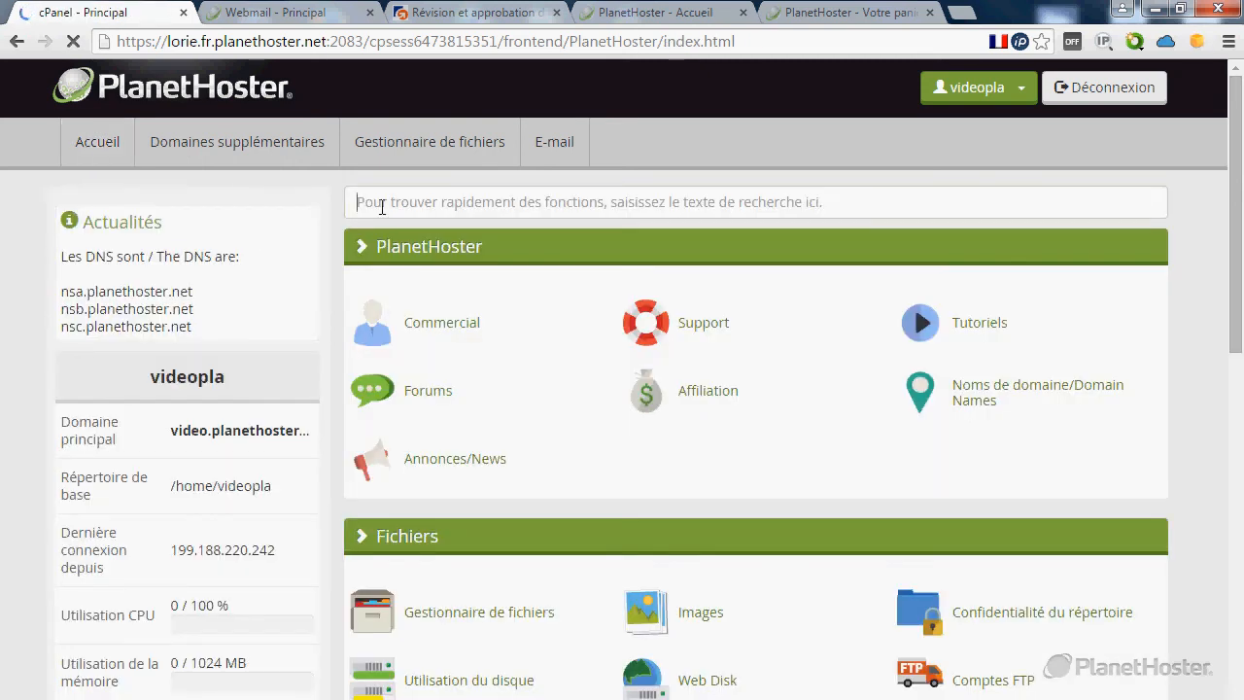
left_click(382, 206)
type("ssl")
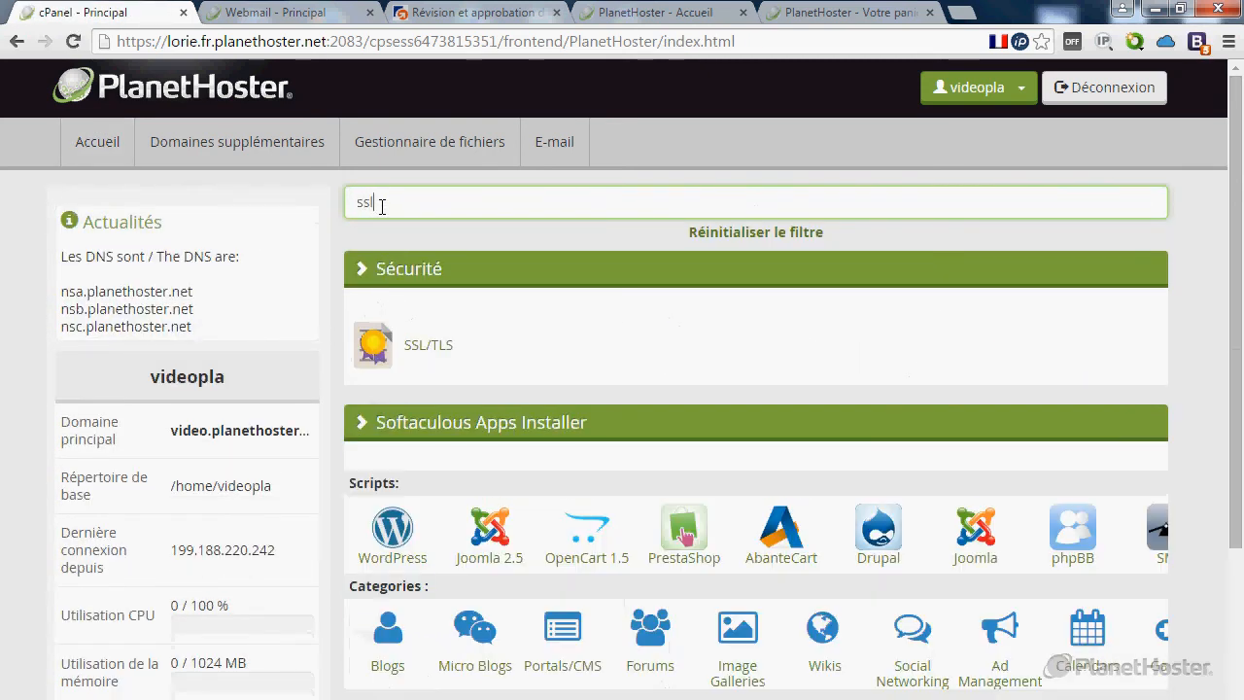
left_click(426, 358)
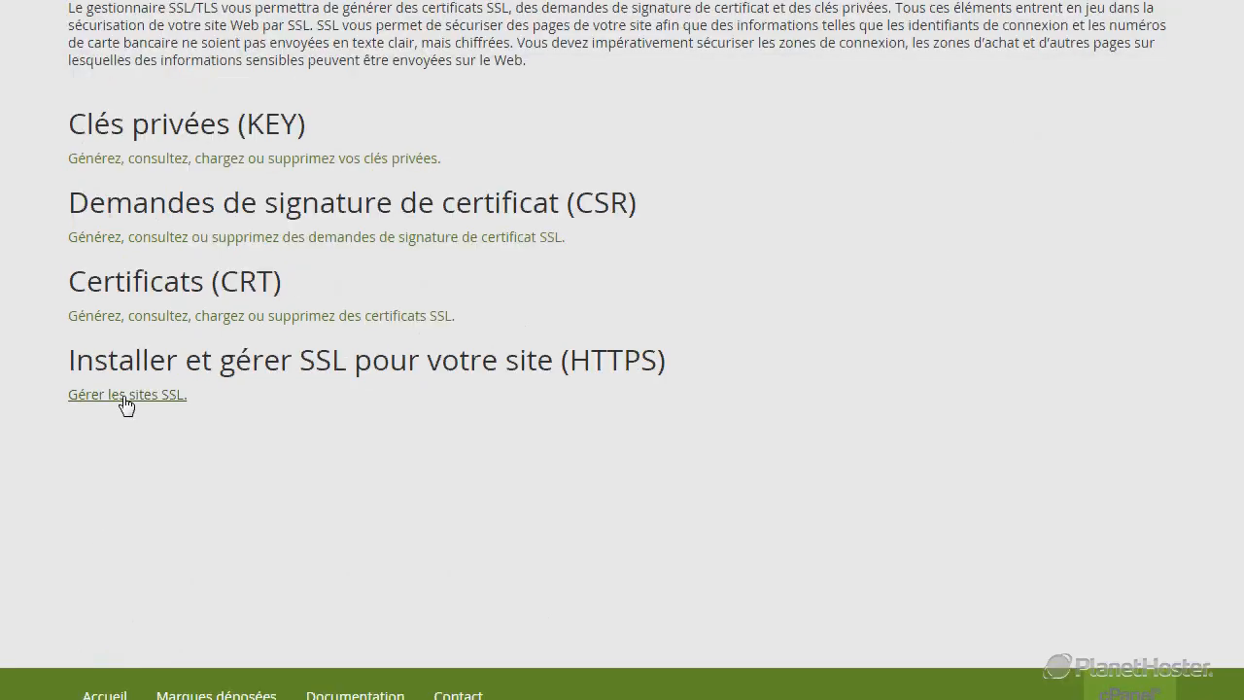
Open the SSL site installation page and select planethosterfrance.com as the domain.
left_click(126, 395)
scroll(194, 389, "down", 3)
left_click(276, 311)
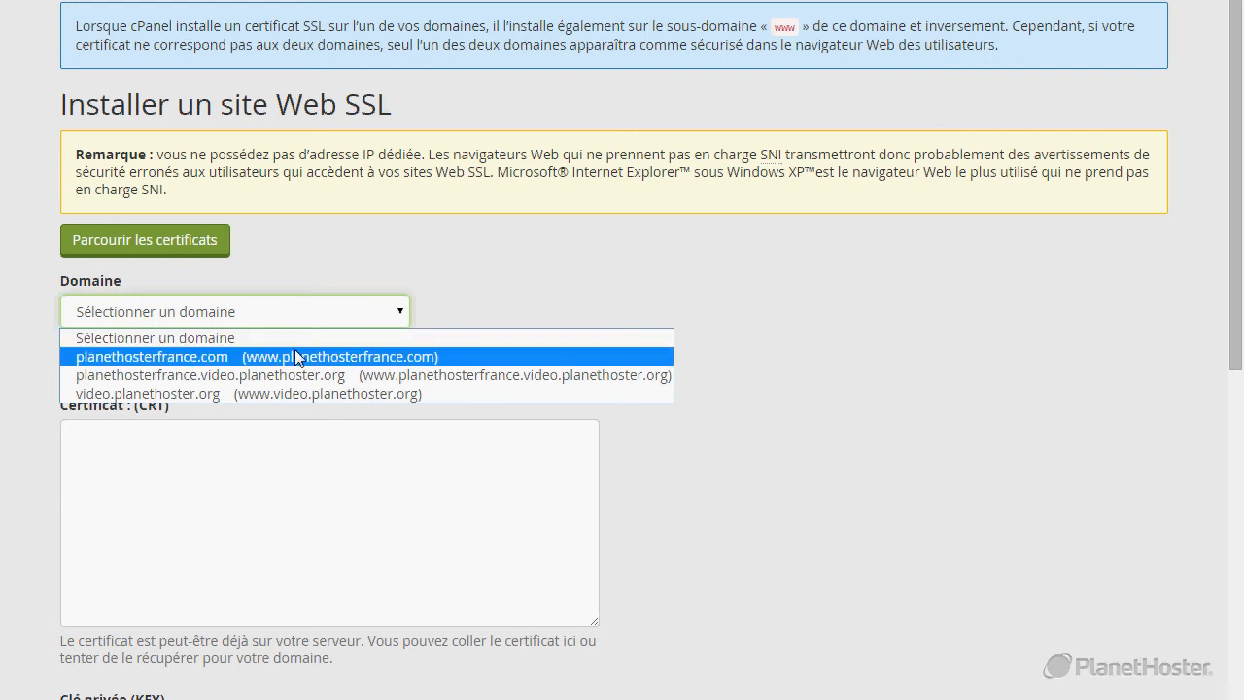
left_click(295, 354)
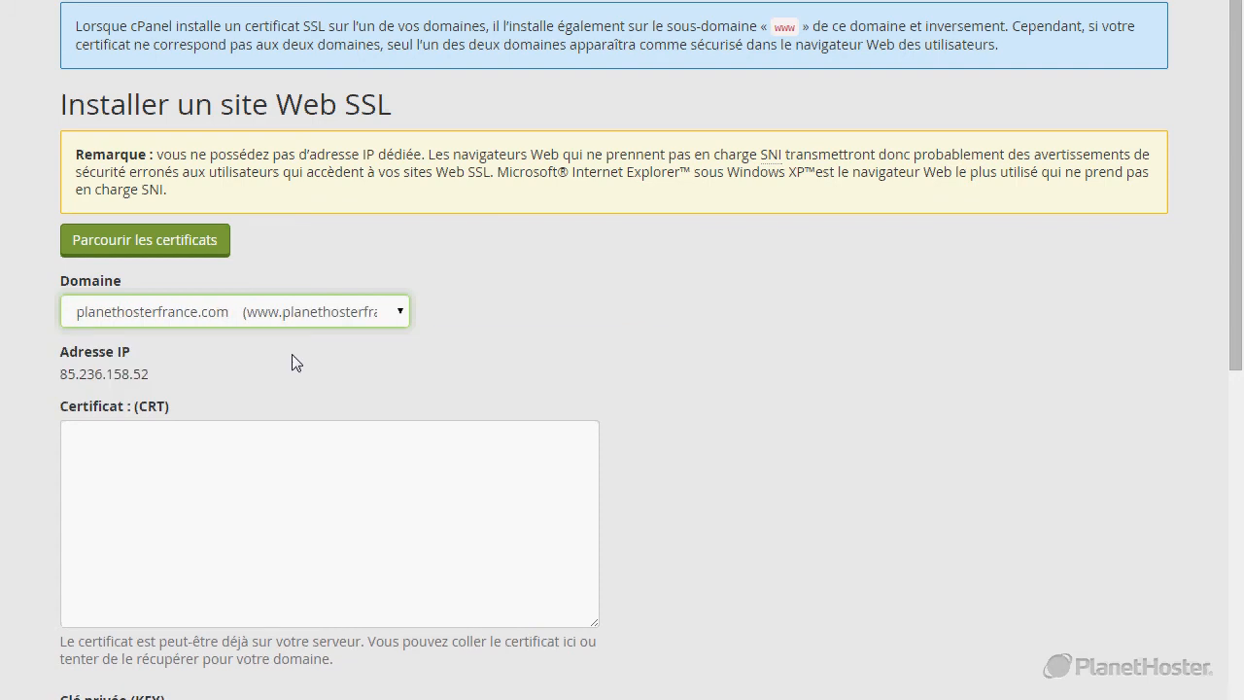
Paste the RapidSSL certificate into the CRT box and autofill the matching private key.
scroll(301, 353, "down", 3)
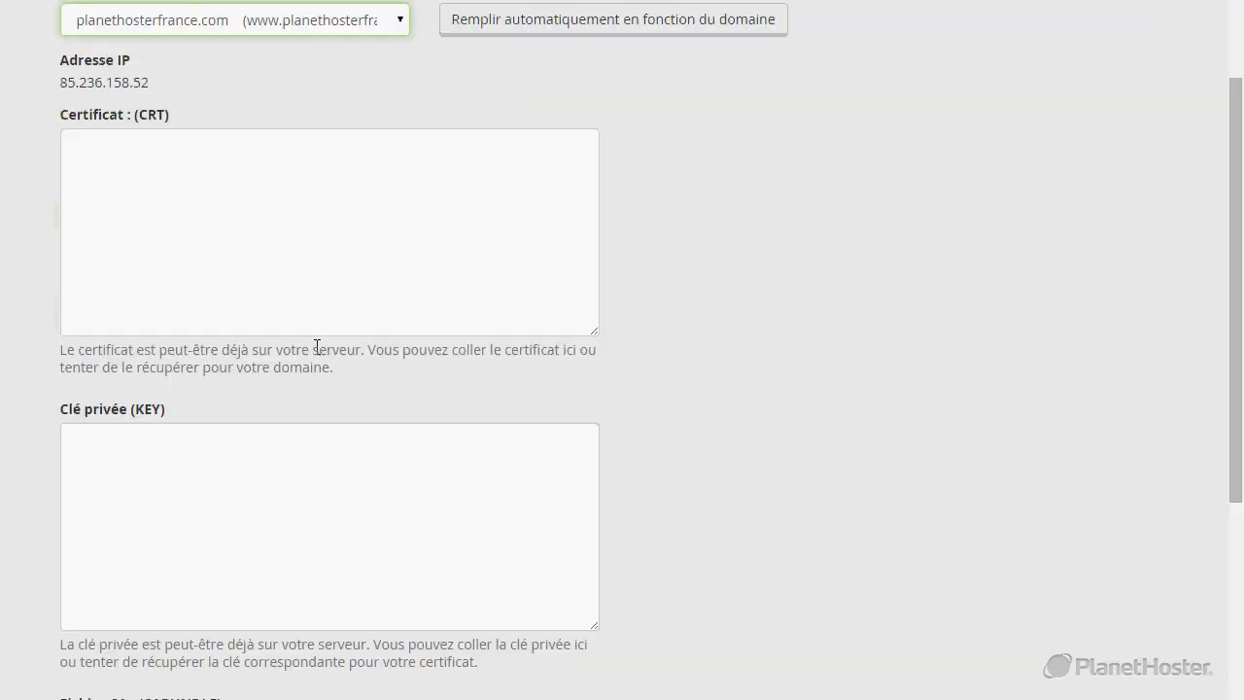
left_click(274, 239)
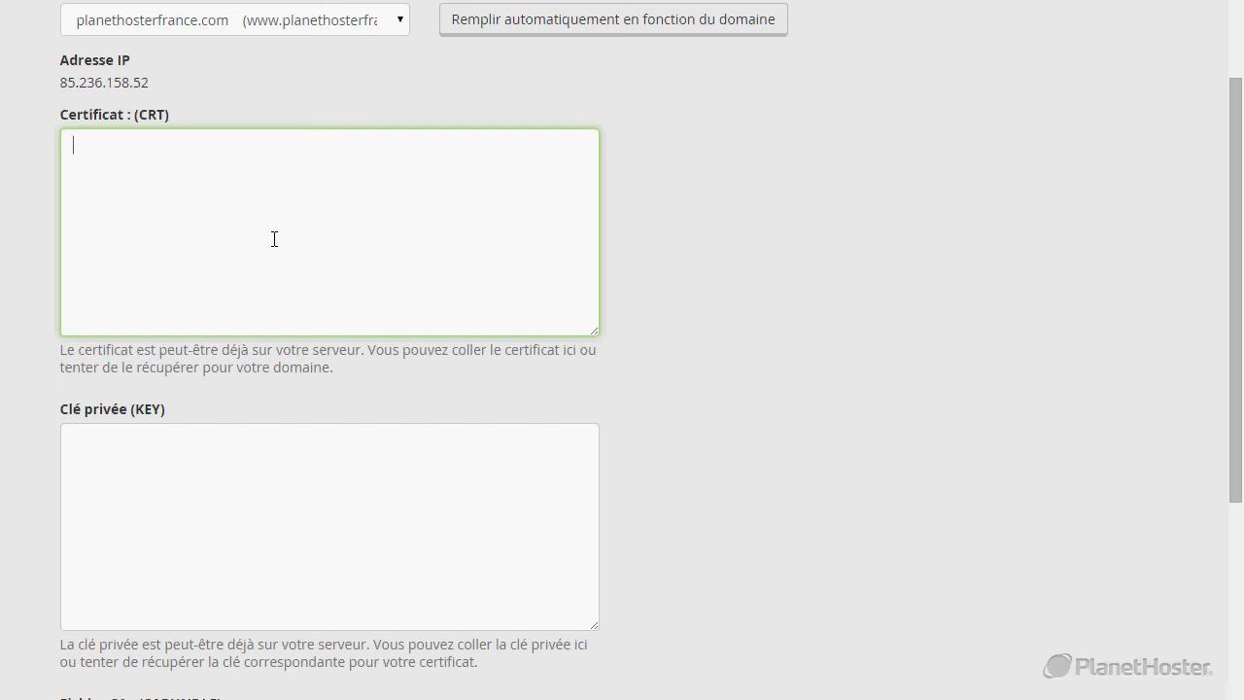
key("ctrl+v")
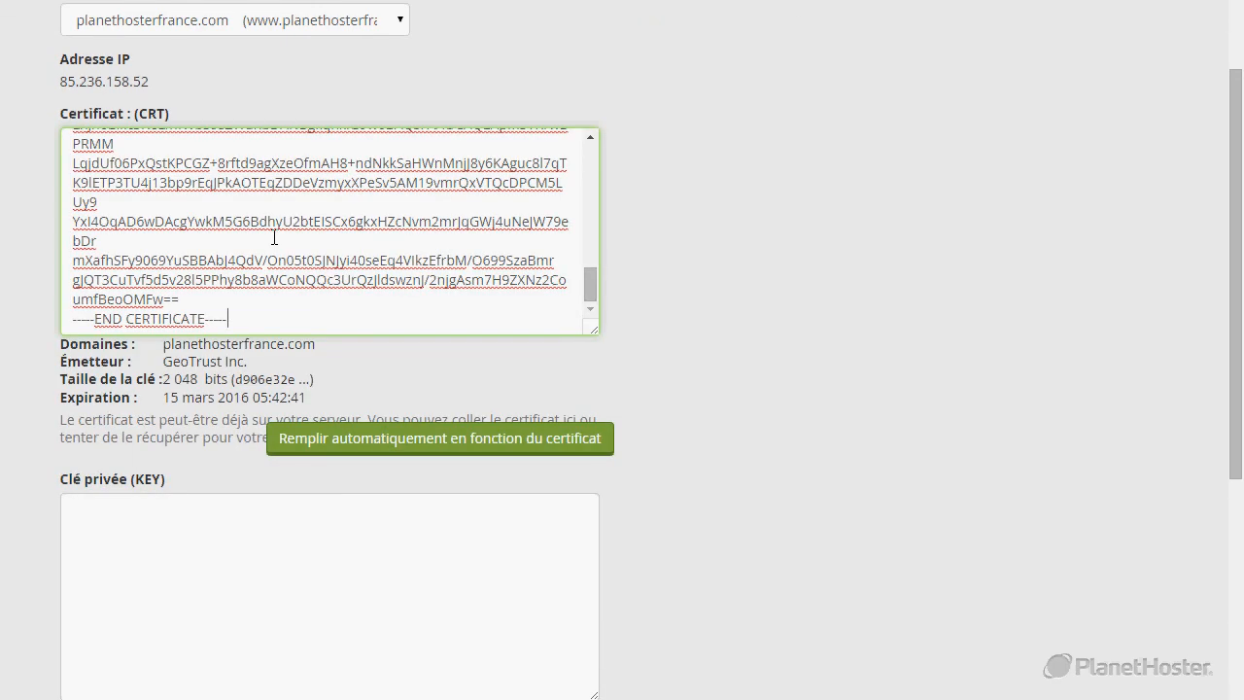
scroll(274, 238, "down", 3)
scroll(319, 290, "up", 1)
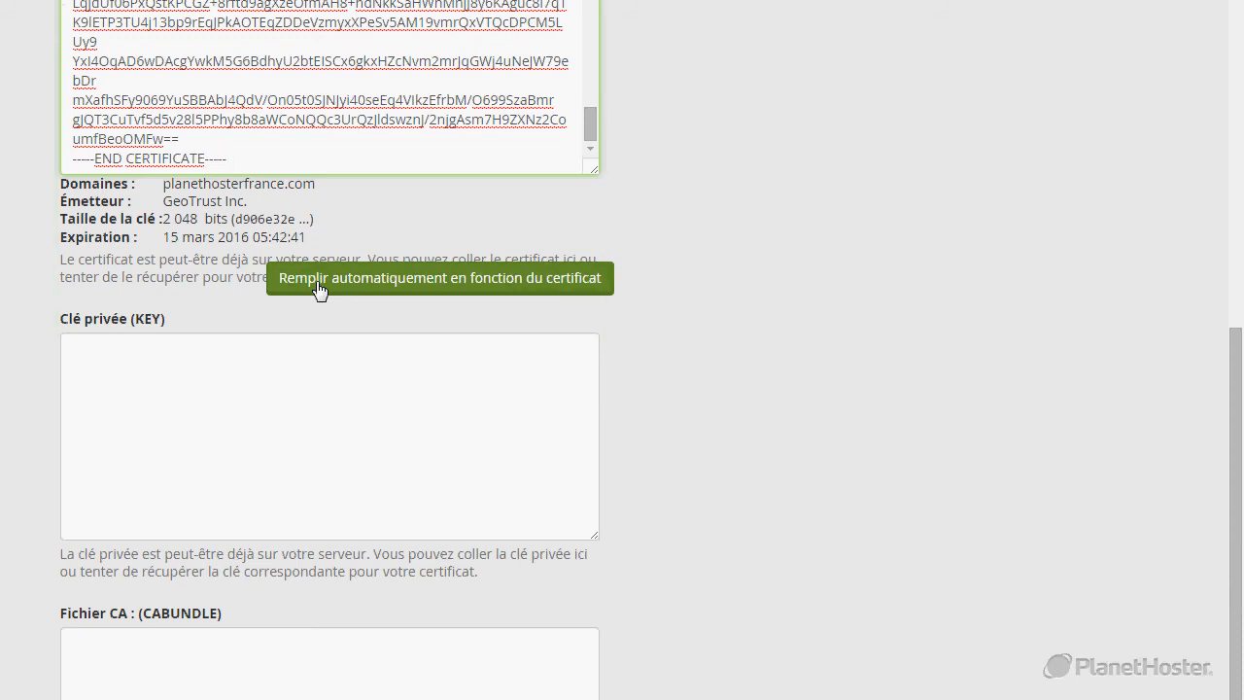
left_click(319, 290)
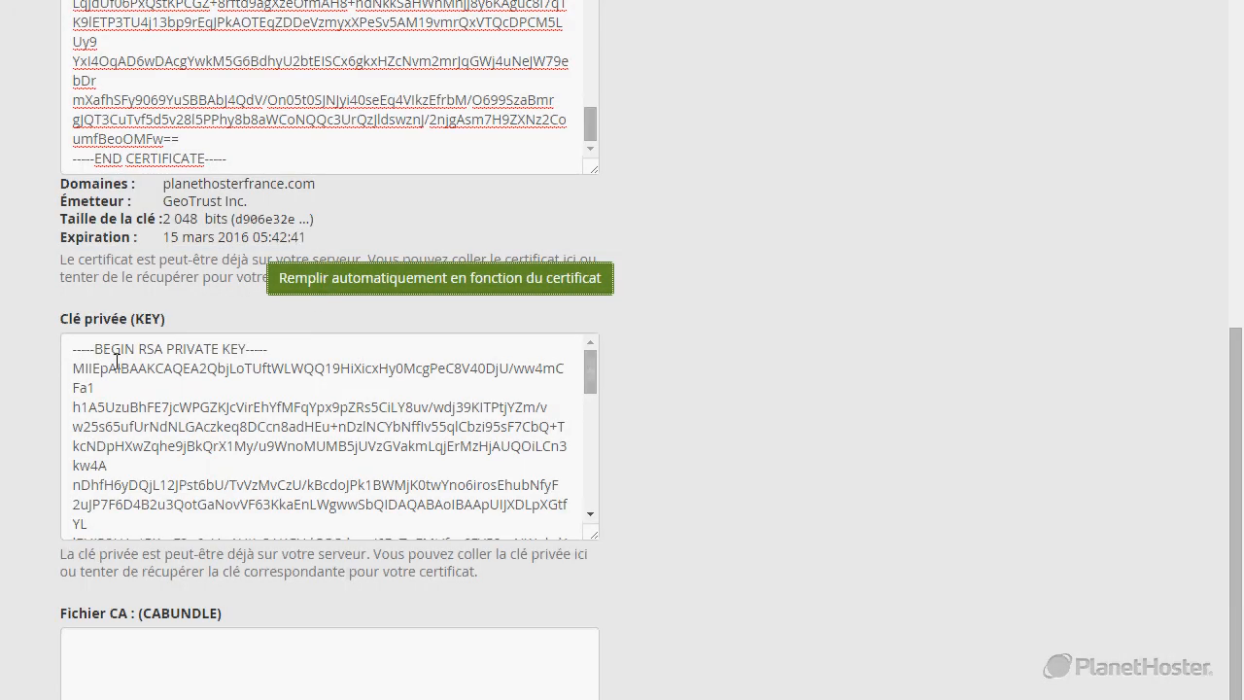
left_click_drag(70, 350, 214, 404)
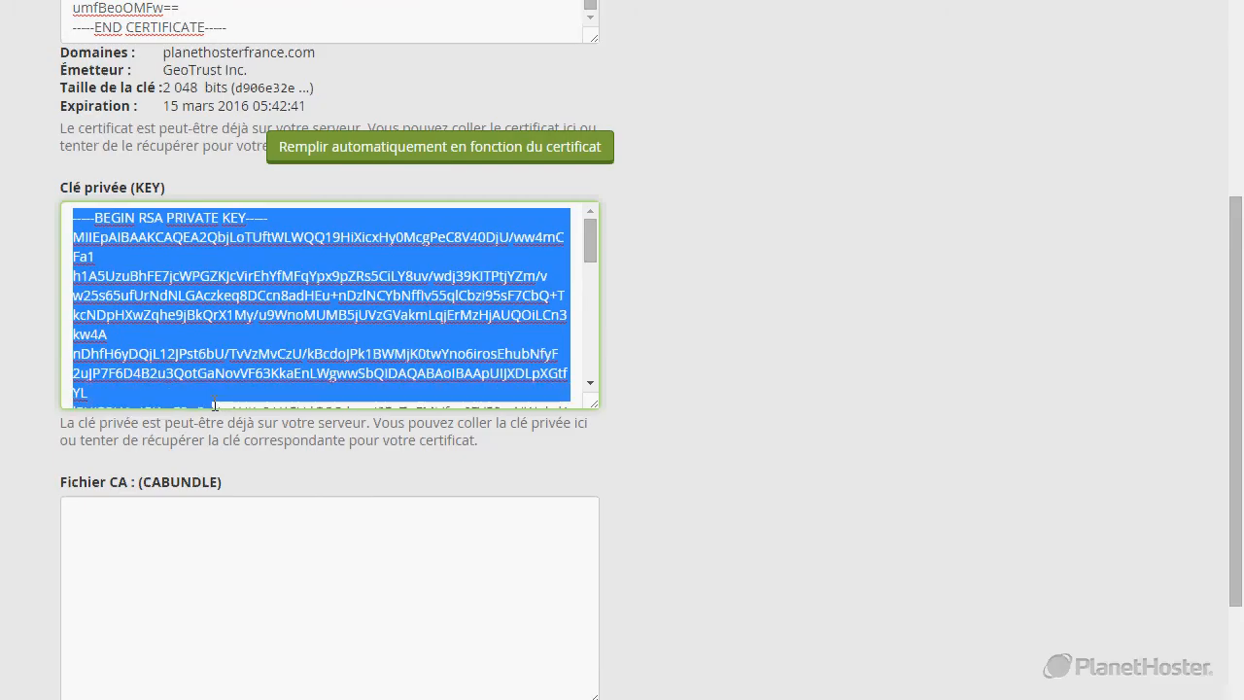
left_click(234, 391)
scroll(233, 391, "down", 3)
left_click(727, 393)
scroll(727, 393, "down", 2)
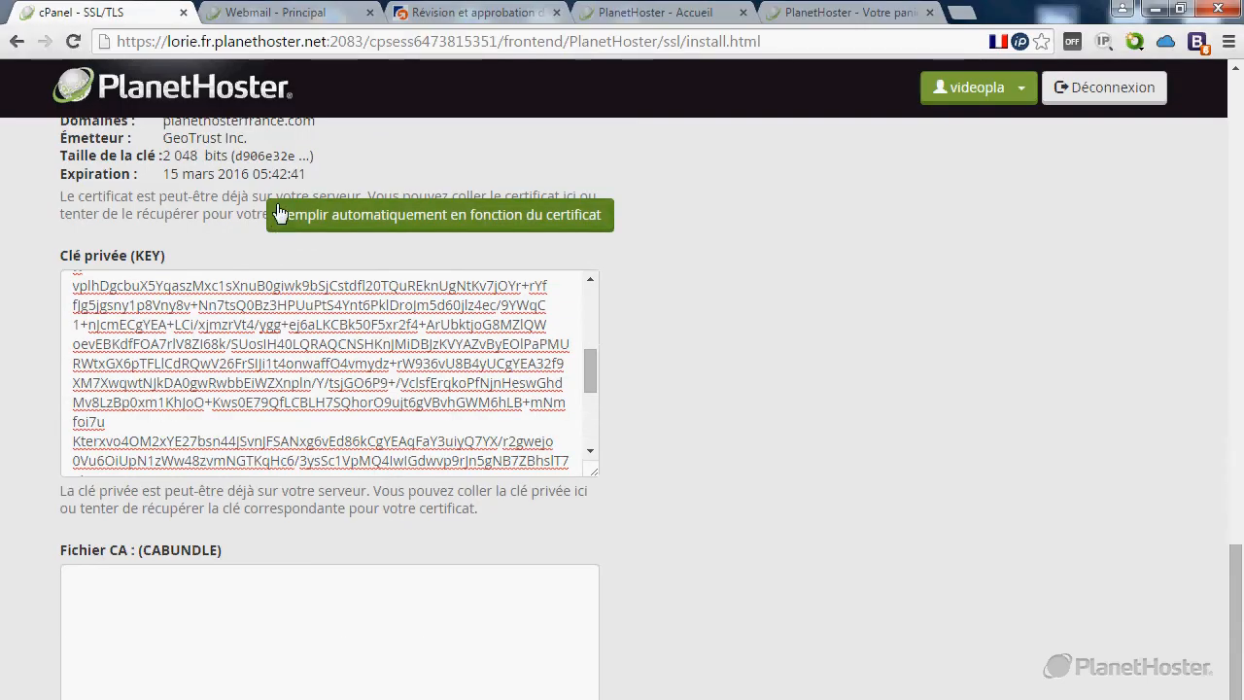
In the RapidSSL approval email, highlight the line 'You can get your RapidSSL Intermediate Certificates at'.
left_click(267, 12)
left_click(464, 424)
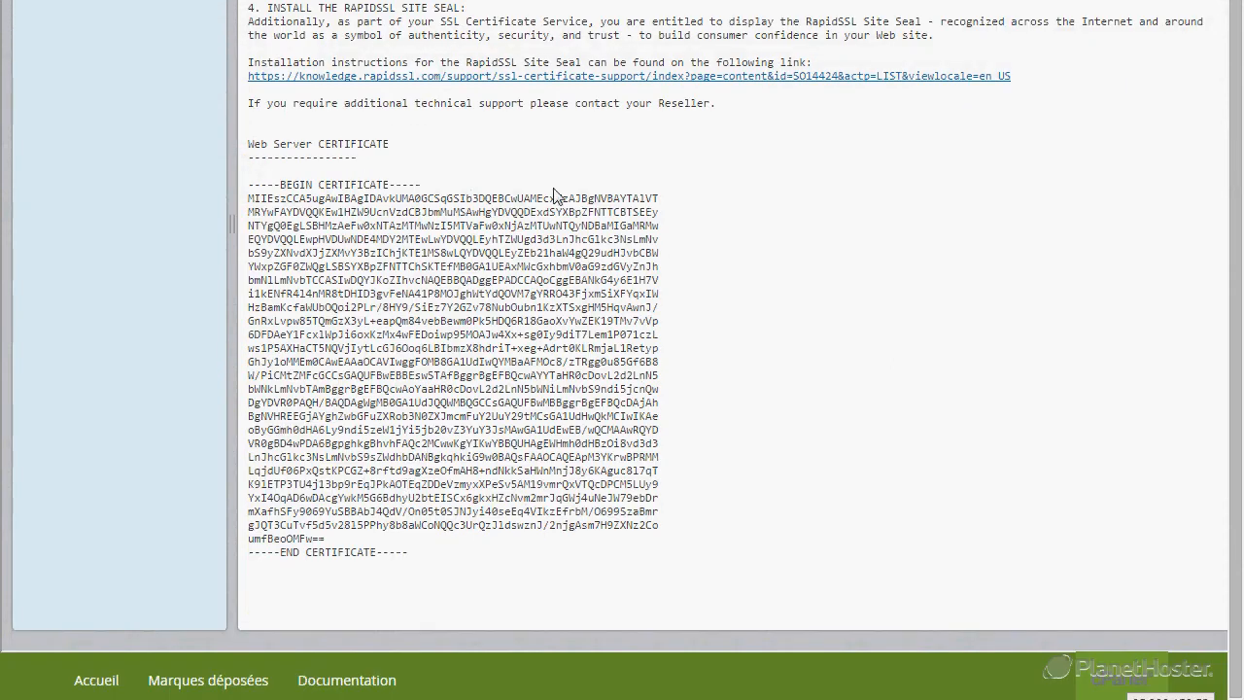
scroll(554, 194, "up", 5)
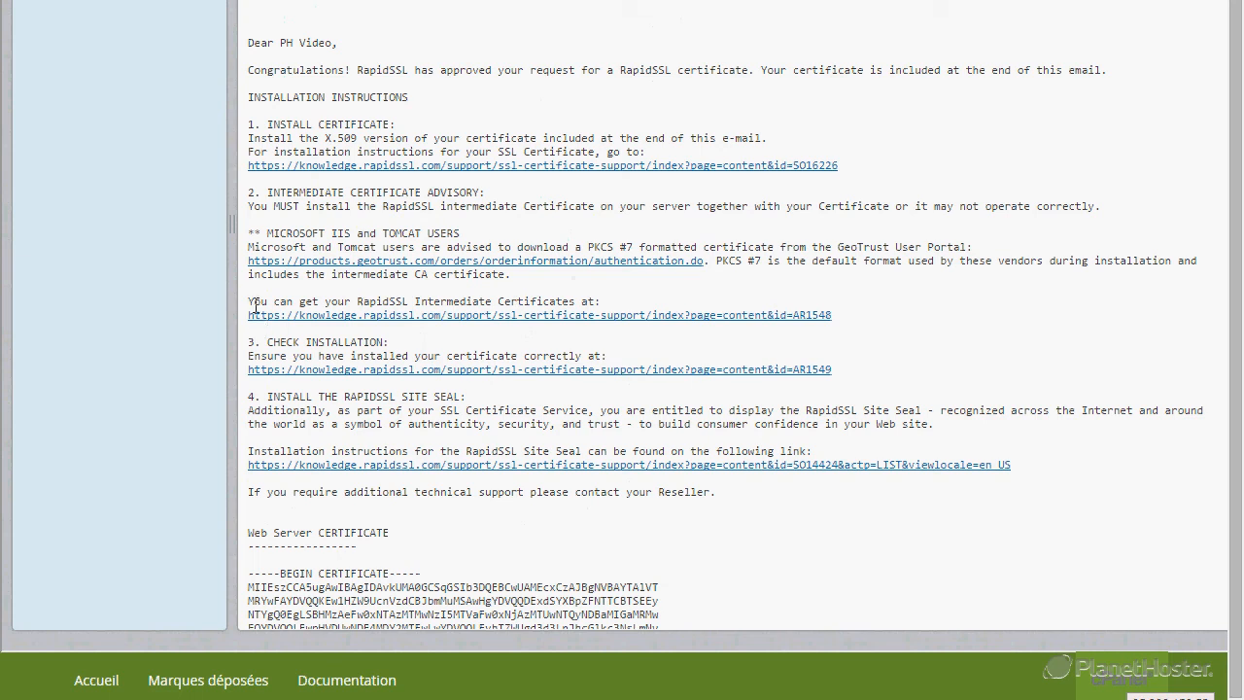
left_click_drag(250, 302, 590, 303)
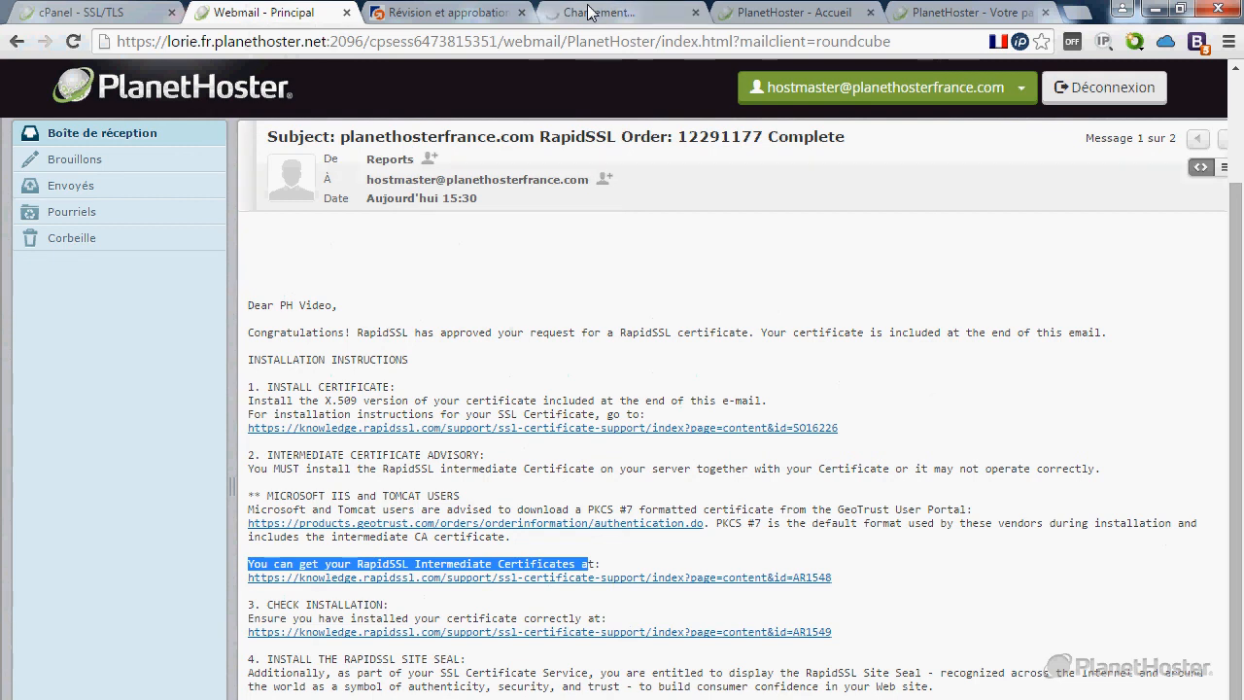
On the RapidSSL Intermediate CAs page, open the SO26459 CA Bundle article from the RSA SHA-2 table.
left_click(590, 12)
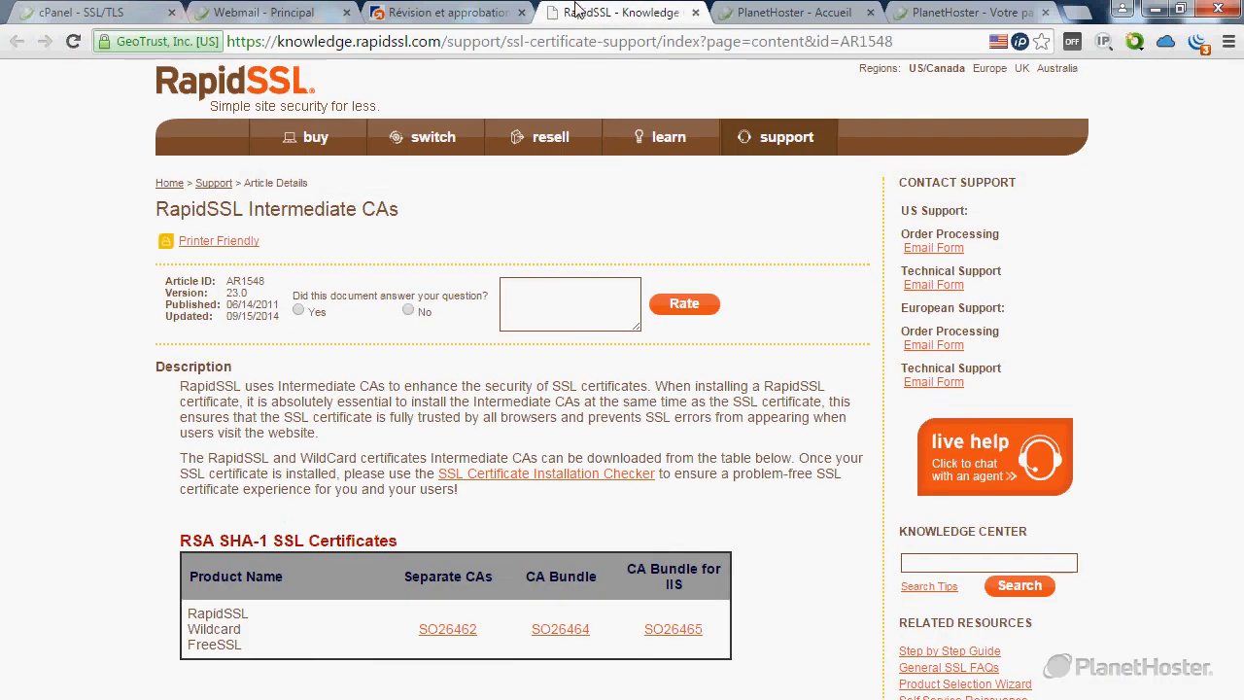
scroll(192, 475, "down", 1)
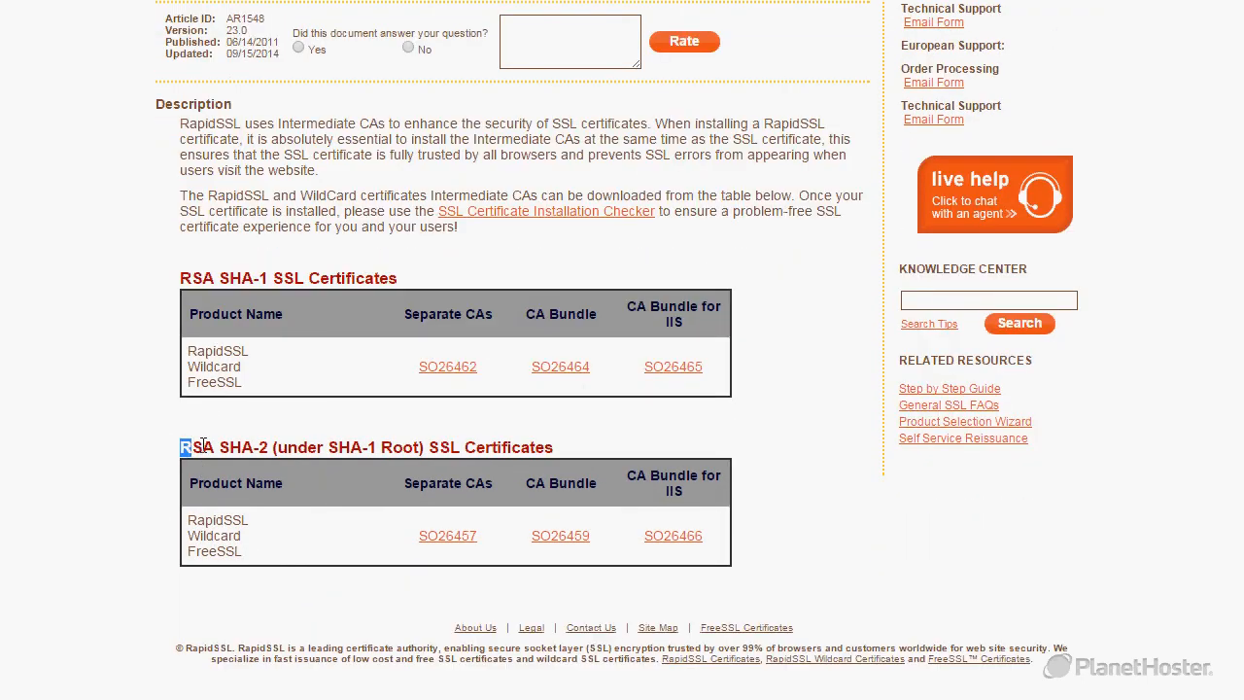
left_click_drag(186, 444, 275, 448)
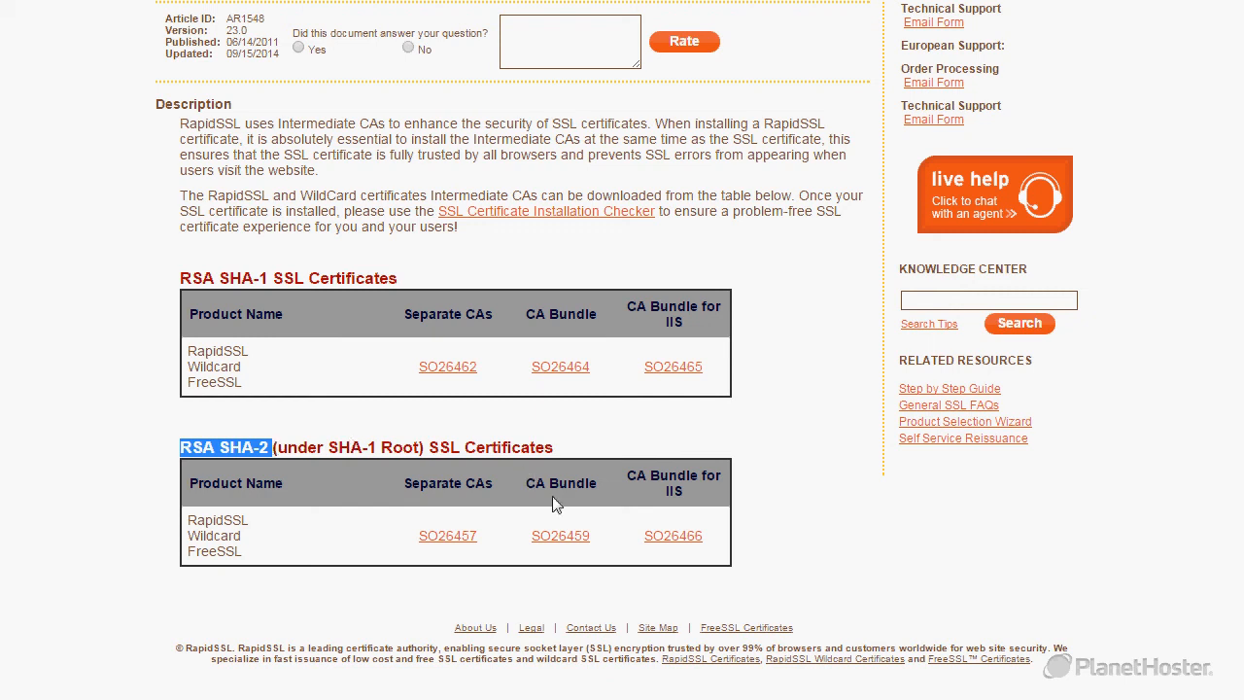
left_click_drag(521, 486, 611, 478)
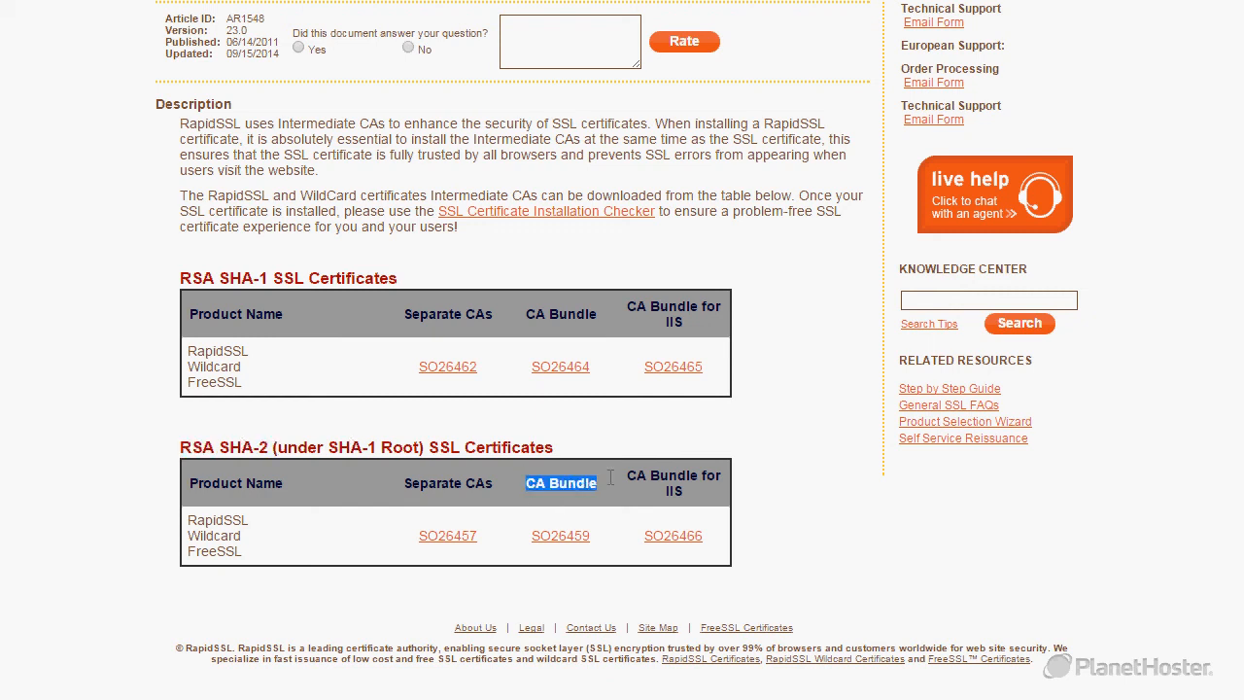
scroll(555, 536, "down", 1)
left_click(562, 507)
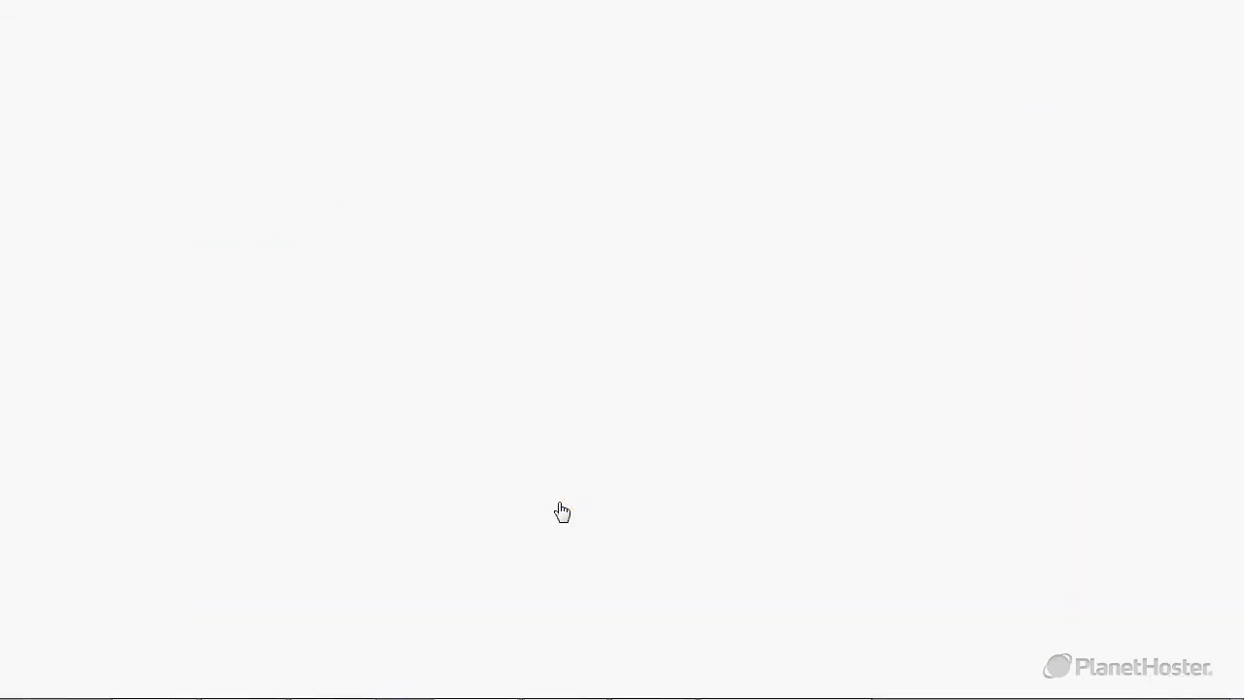
Select and copy the Intermediate CA Bundle for RapidSSL SHA256 CA - G3 and GeoTrust Global CA.
scroll(549, 501, "down", 2)
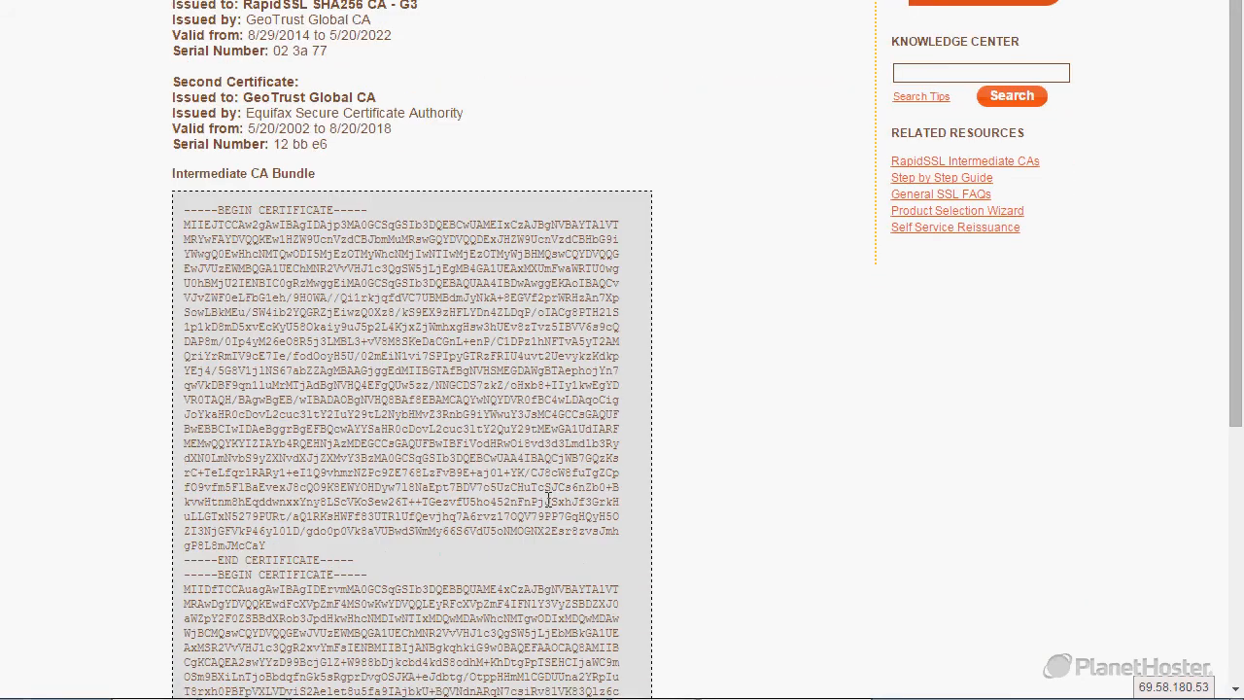
scroll(549, 501, "down", 4)
left_click_drag(378, 489, 180, 279)
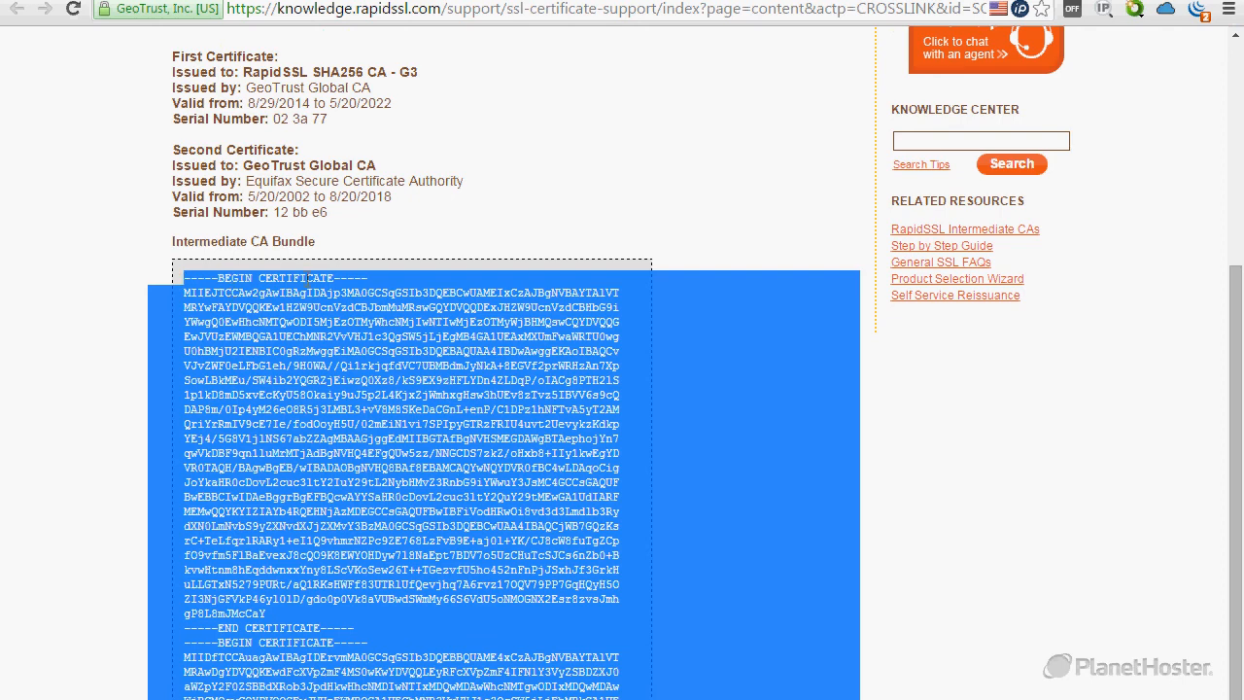
scroll(361, 449, "down", 1)
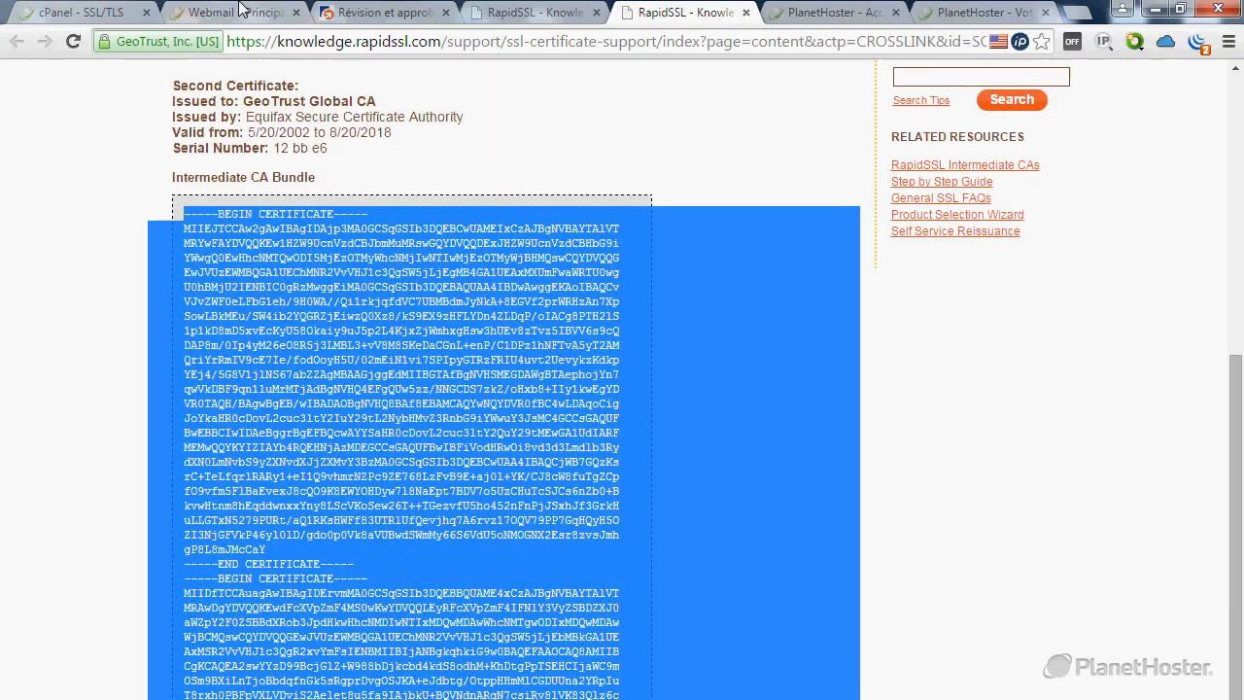
Paste the RapidSSL intermediate CA bundle into the Fichier CA (CABUNDLE) field of cPanel's SSL form.
left_click(253, 12)
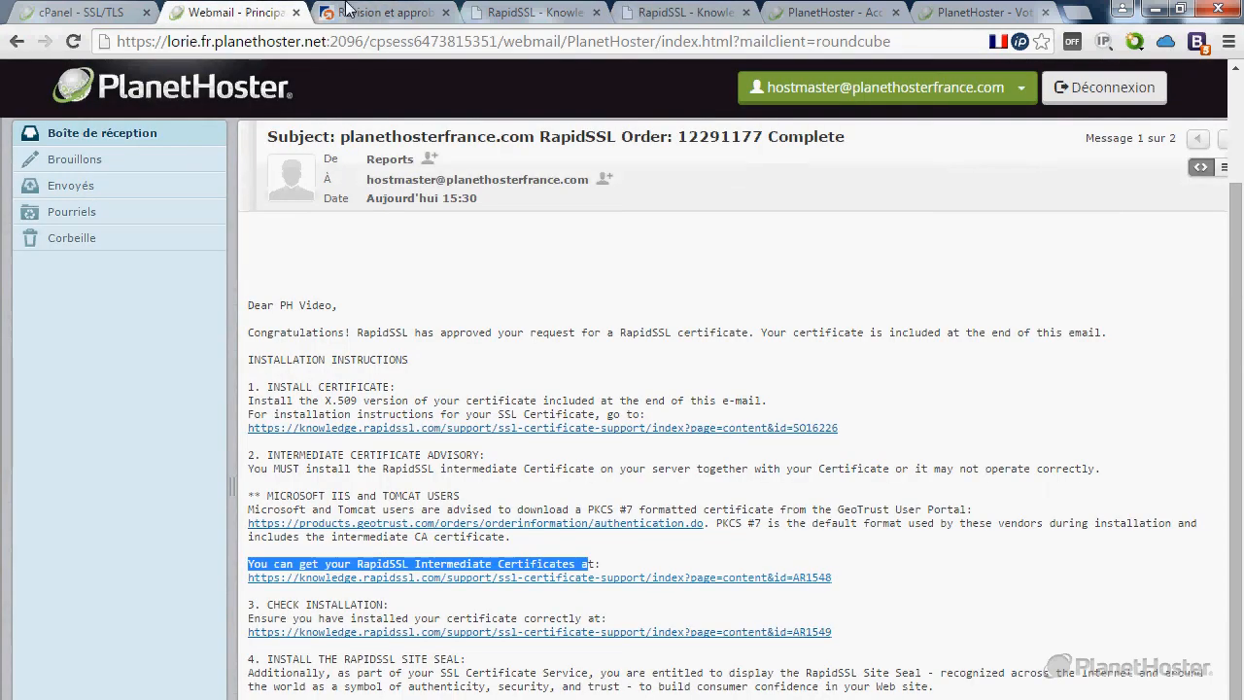
left_click(101, 12)
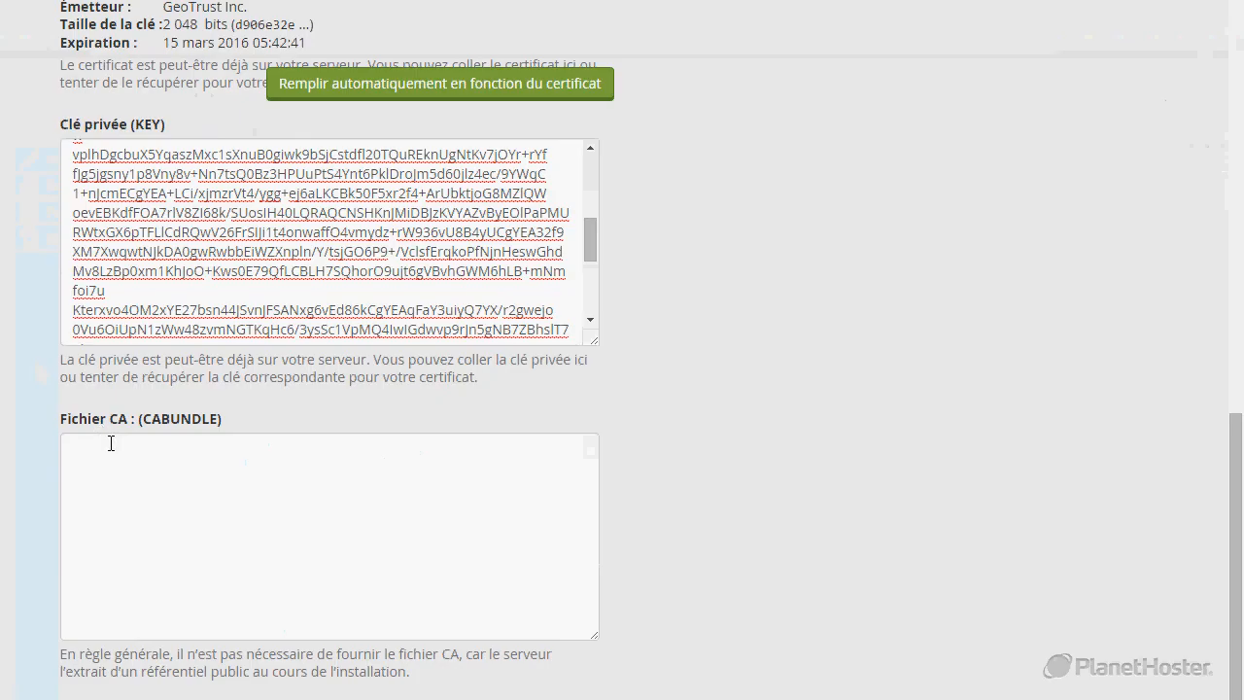
left_click(138, 621)
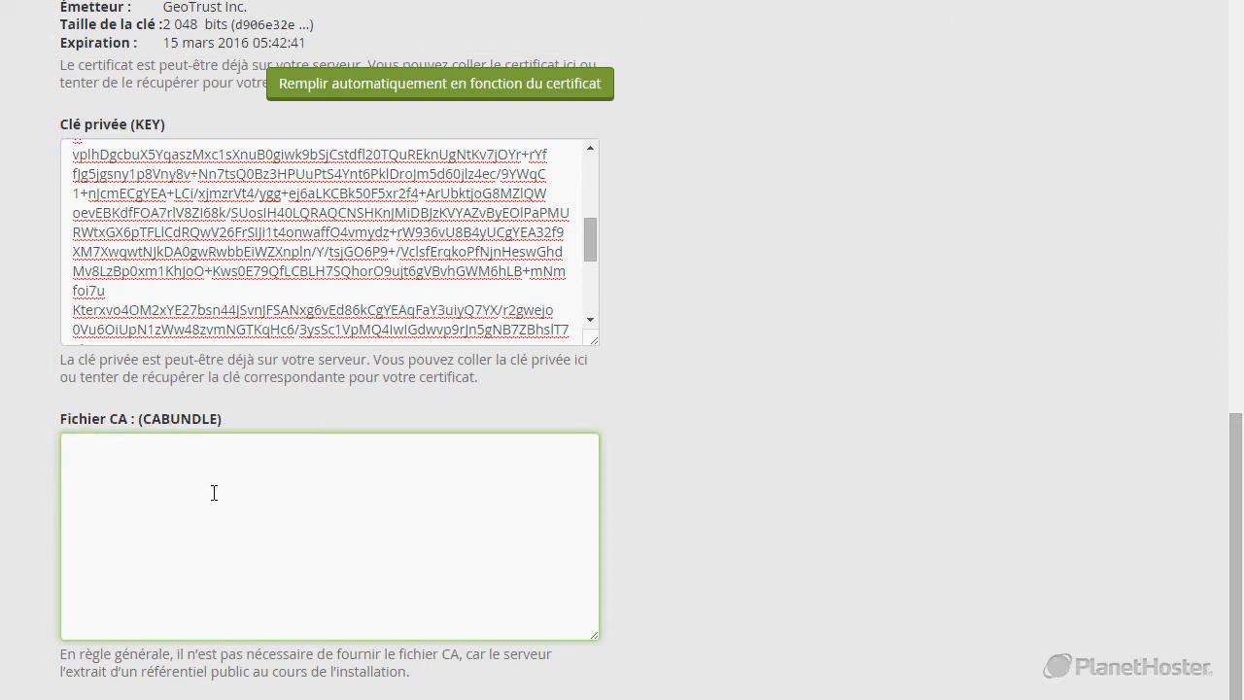
key("ctrl+v")
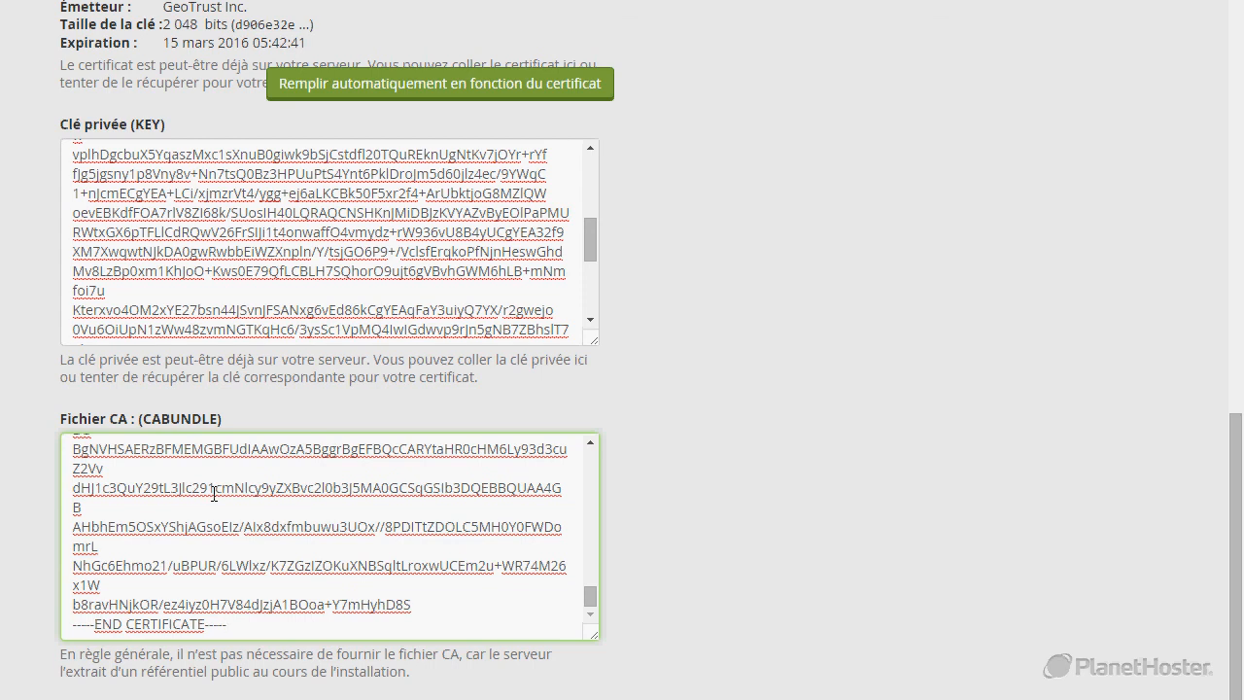
scroll(214, 494, "down", 2)
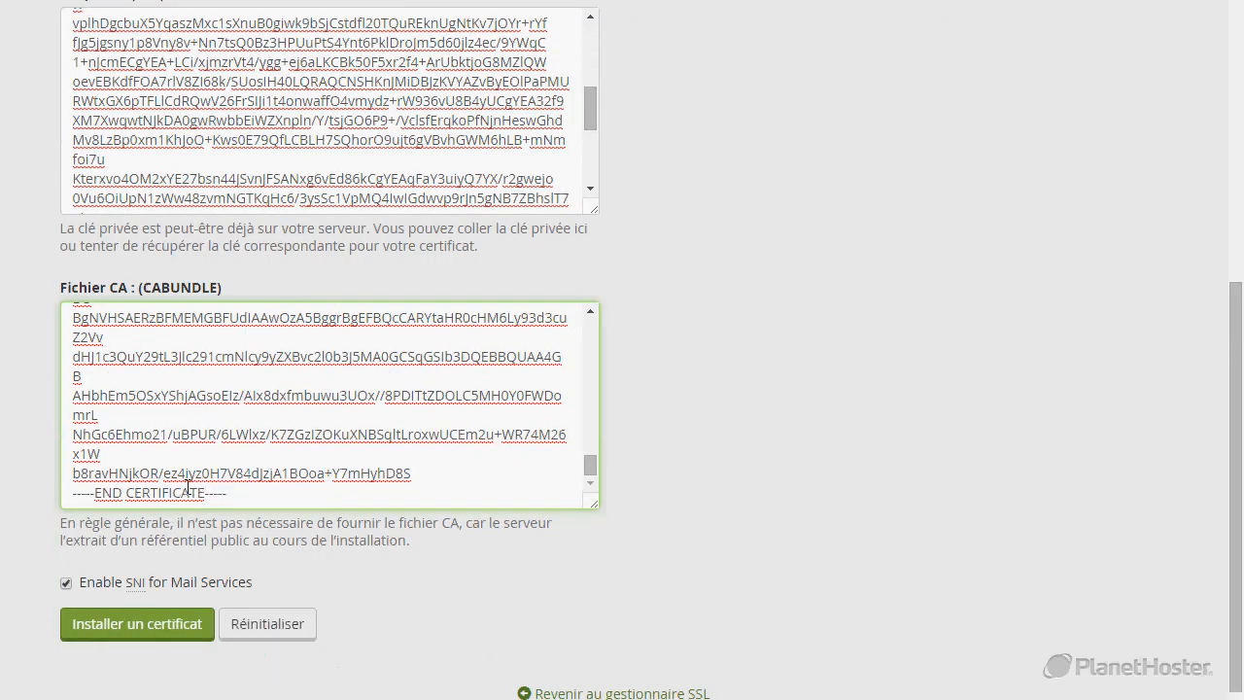
scroll(146, 525, "down", 1)
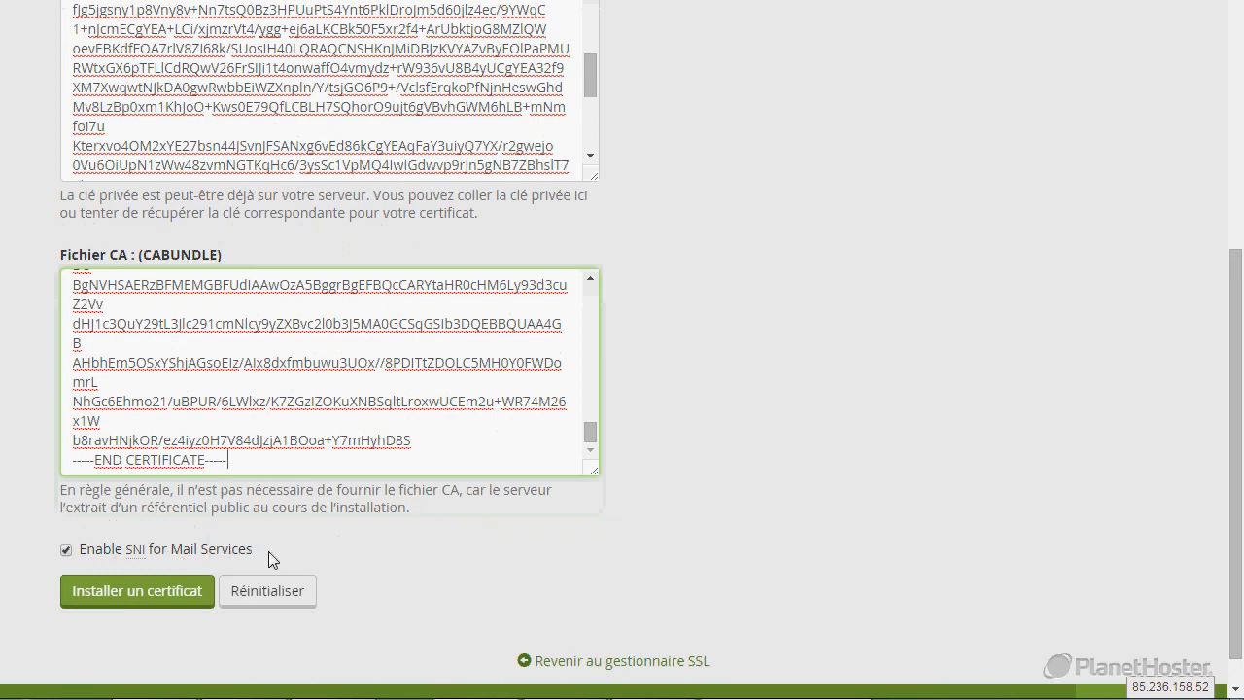
scroll(365, 179, "up", 1)
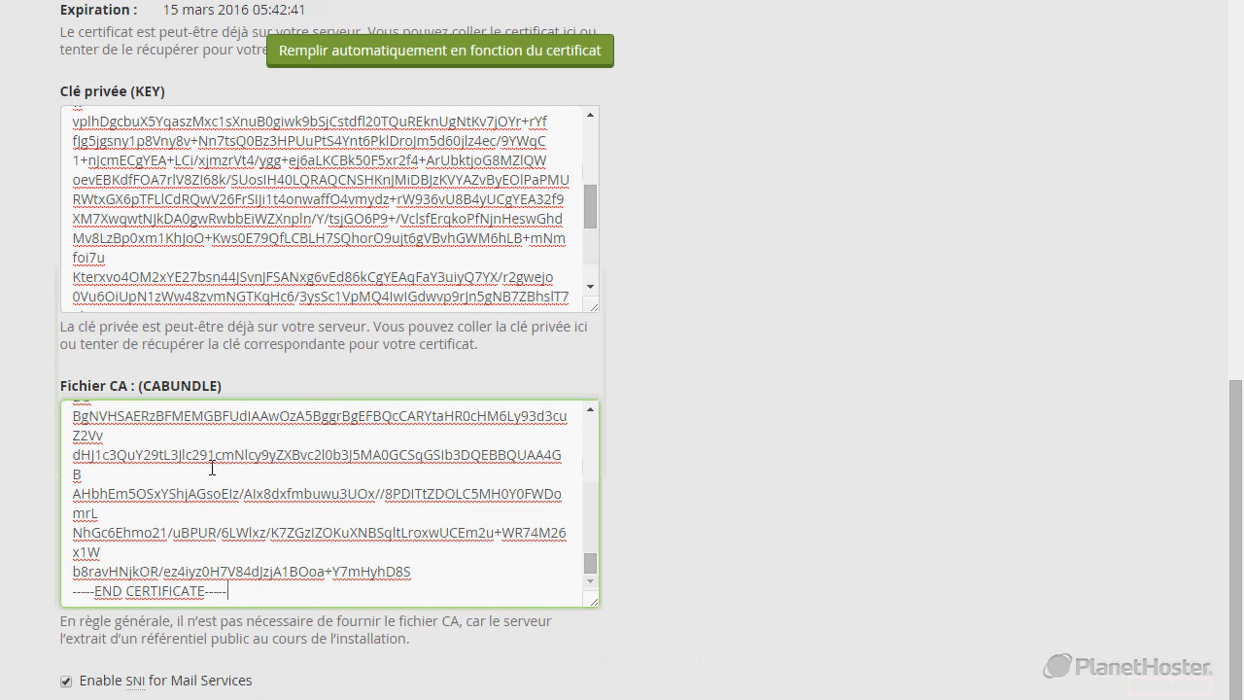
scroll(150, 530, "down", 1)
Install the certificate on planethosterfrance.com and confirm the 'Hôte SSL installé' message.
left_click(152, 608)
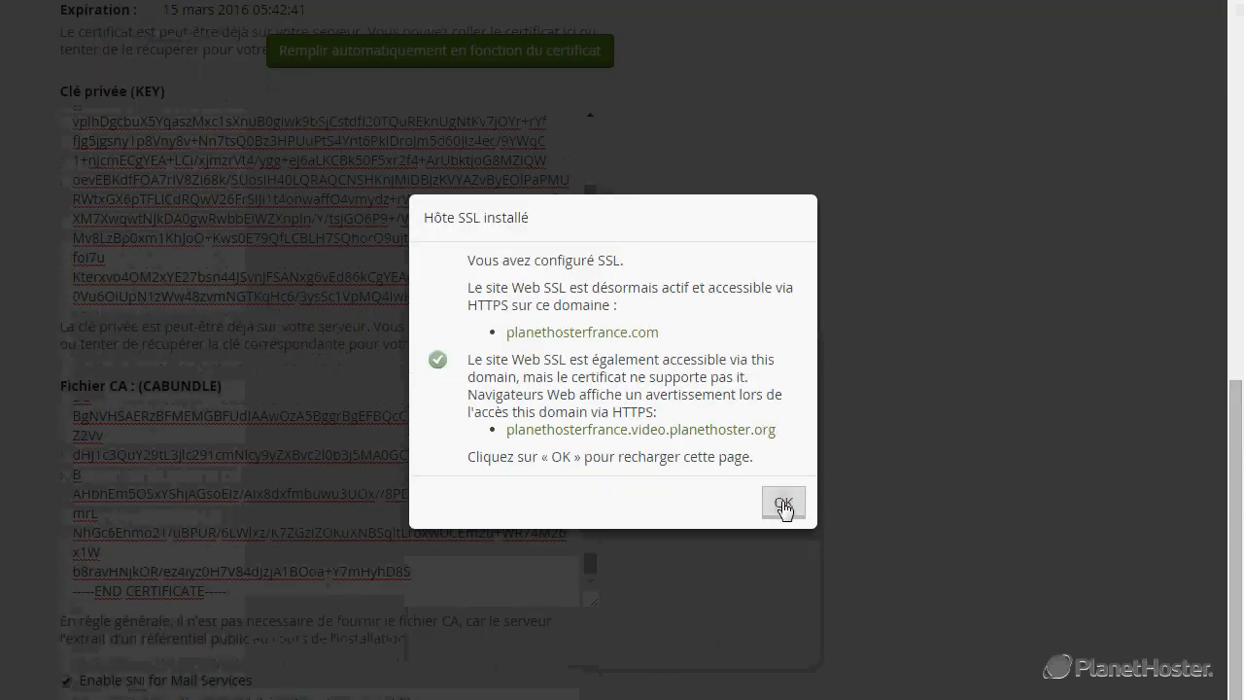
left_click(783, 503)
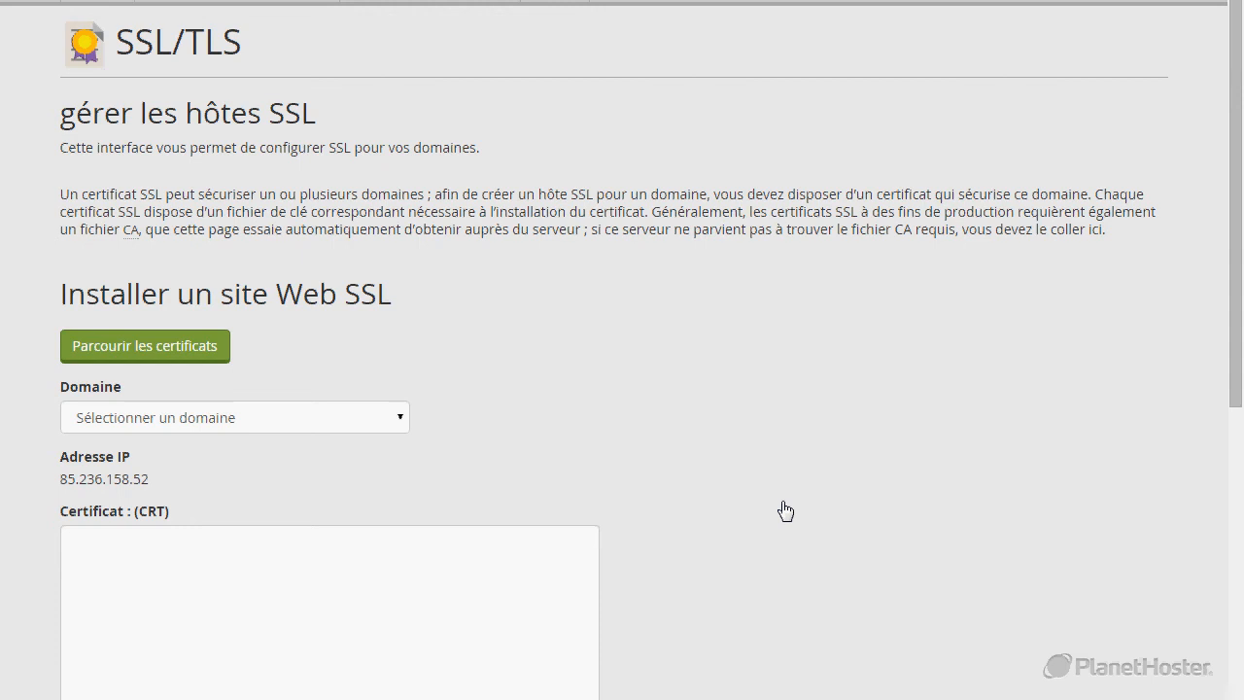